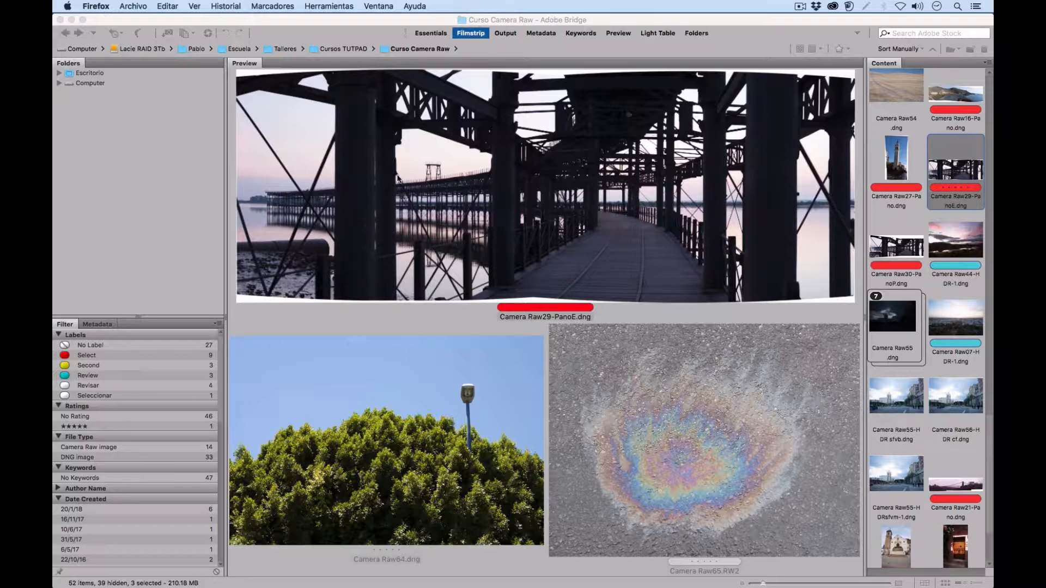
Step: Open the three selected images in Camera Raw and bring up Camera Raw64.dng for editing
{"action": "left_click", "coordinate": [626, 253]}
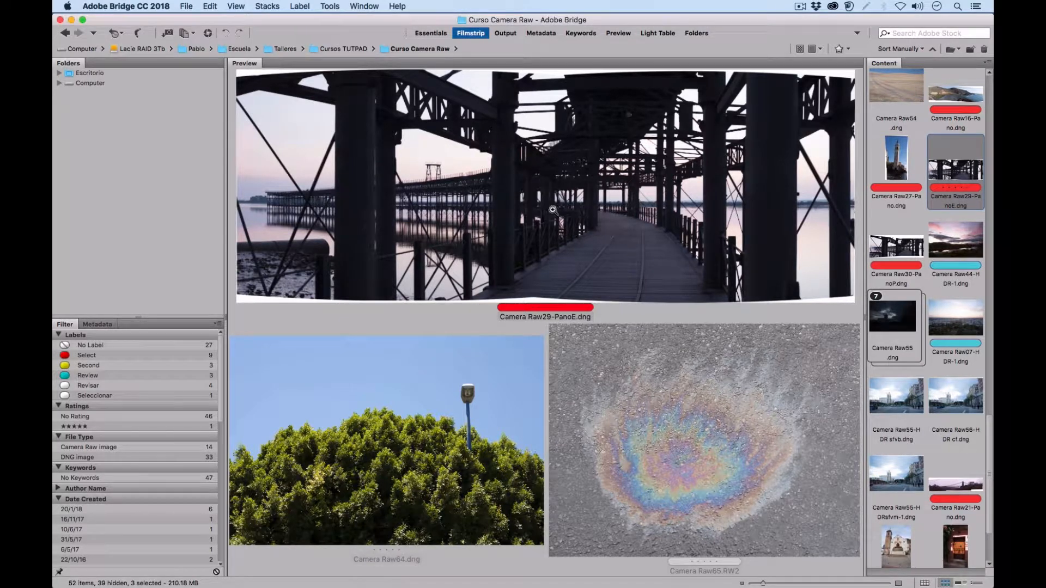
{"action": "left_click", "coordinate": [208, 32]}
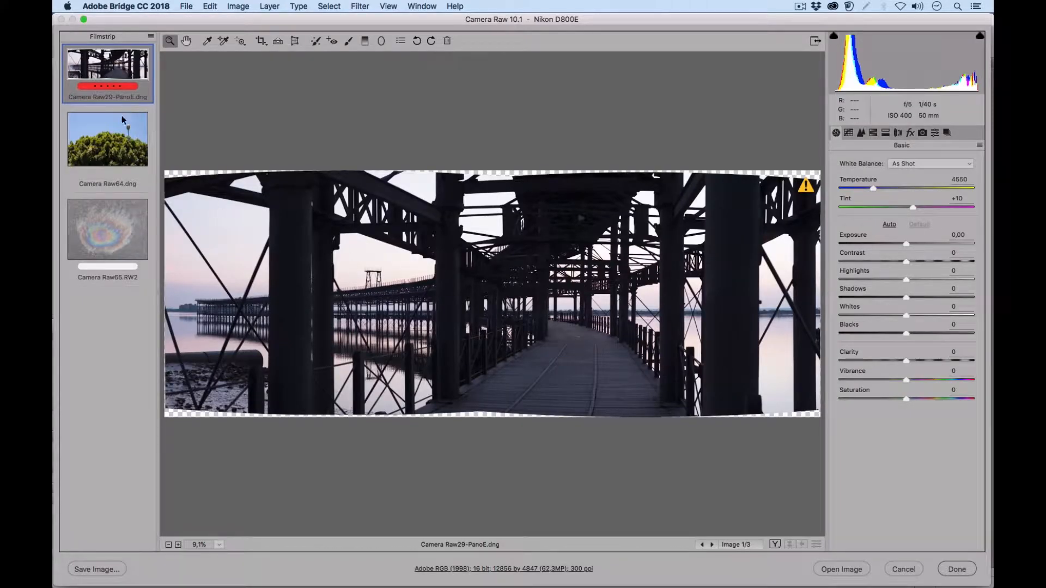
{"action": "left_click", "coordinate": [125, 143]}
{"action": "left_click", "coordinate": [116, 232]}
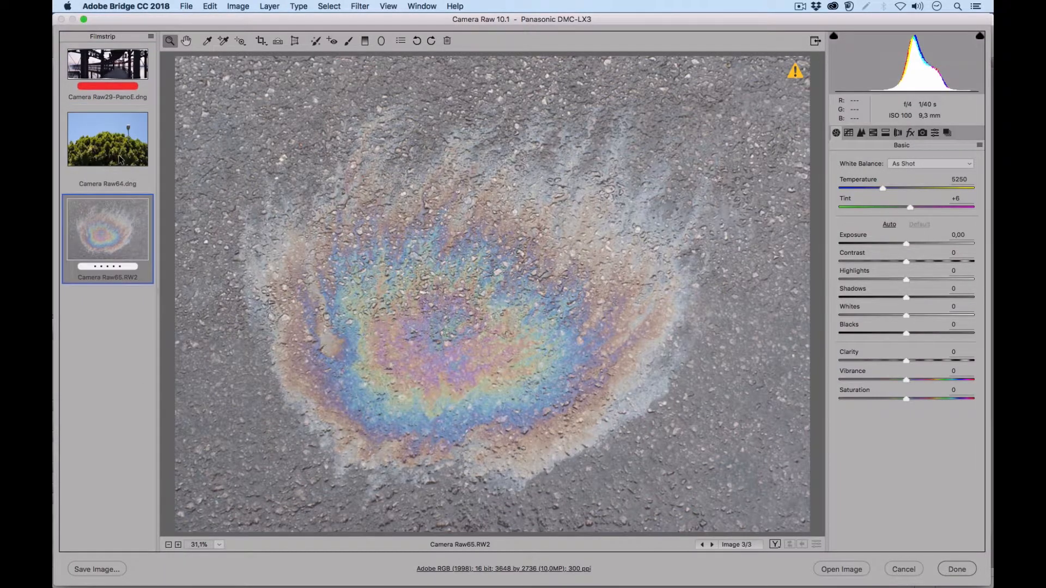
{"action": "left_click", "coordinate": [120, 160]}
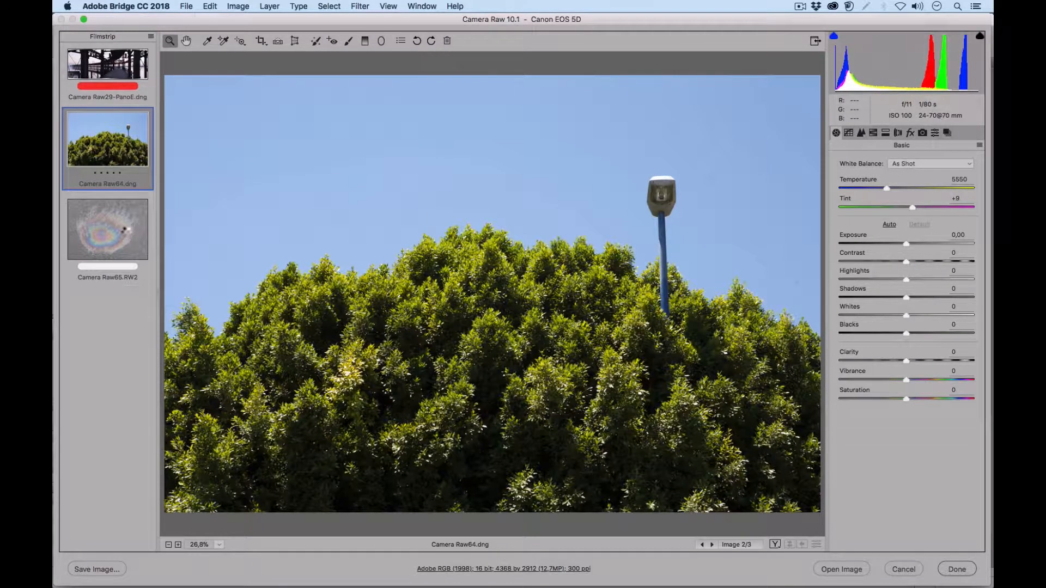
Step: Compare the asphalt stain photo Camera Raw65.RW2 with the tree photo Camera Raw64.dng, ending on the tree photo
{"action": "left_click", "coordinate": [134, 254]}
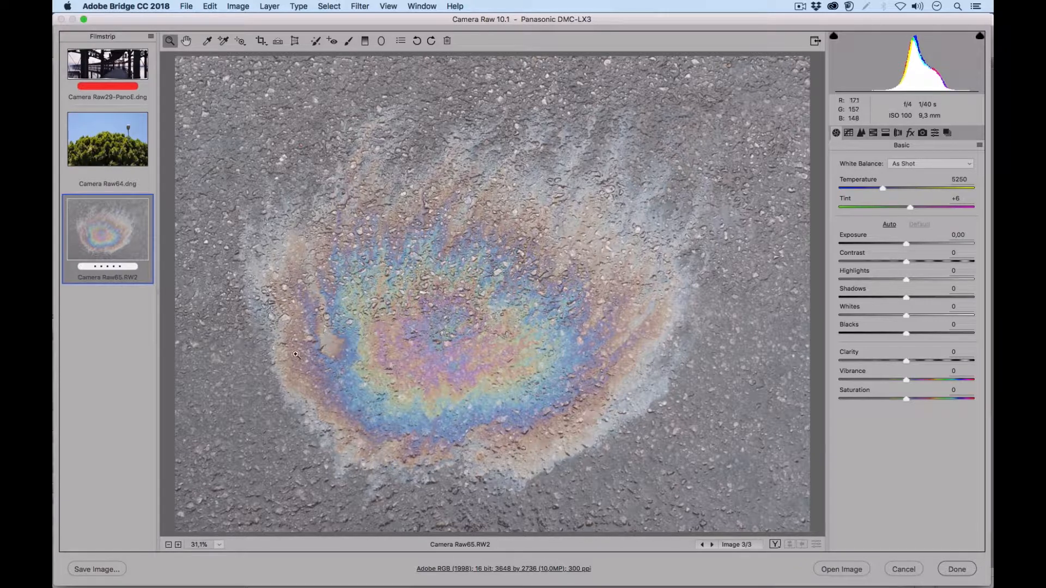
{"action": "left_click", "coordinate": [132, 146]}
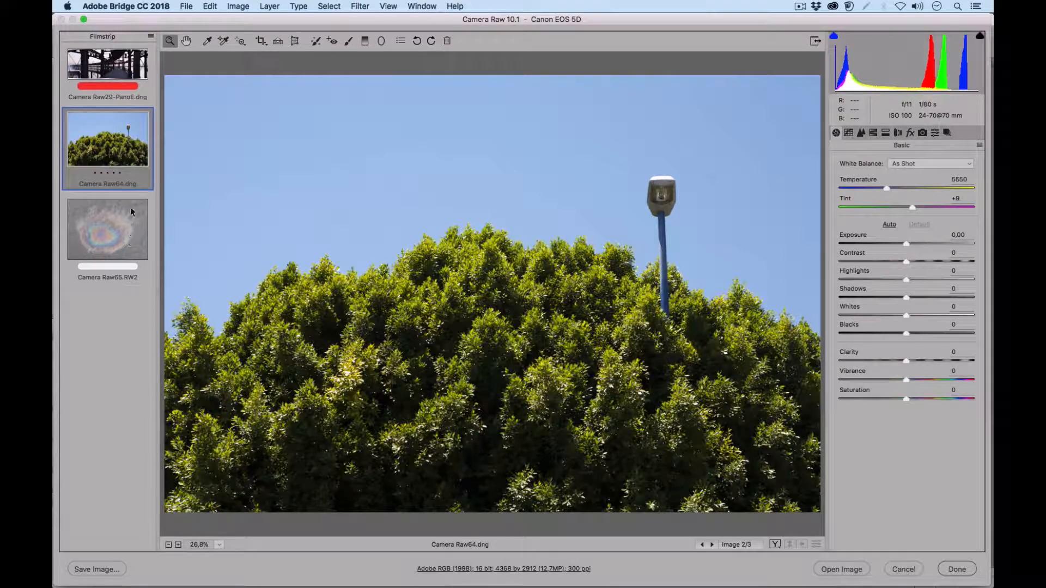
{"action": "left_click", "coordinate": [131, 224]}
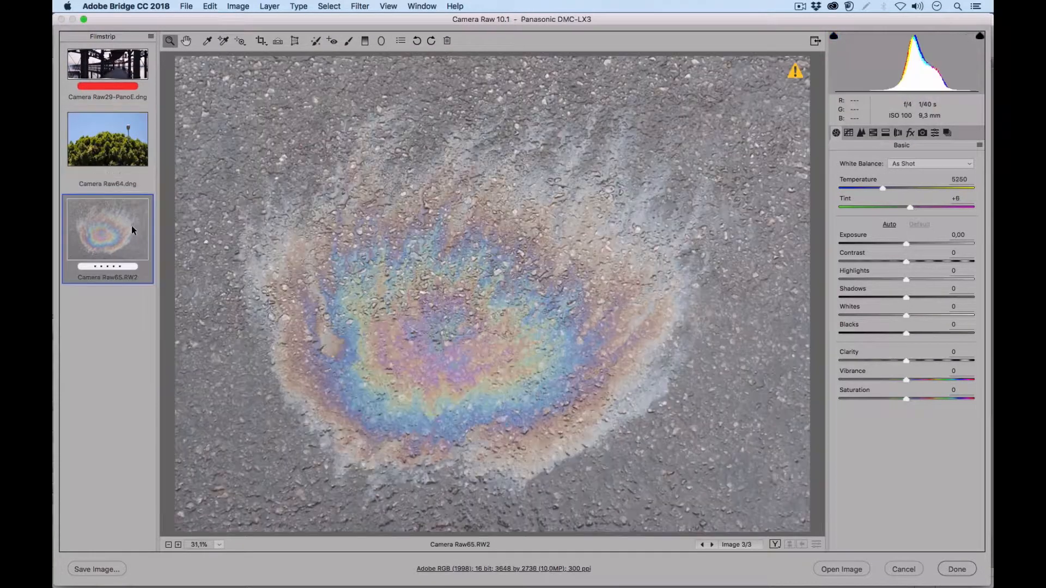
{"action": "left_click", "coordinate": [132, 152]}
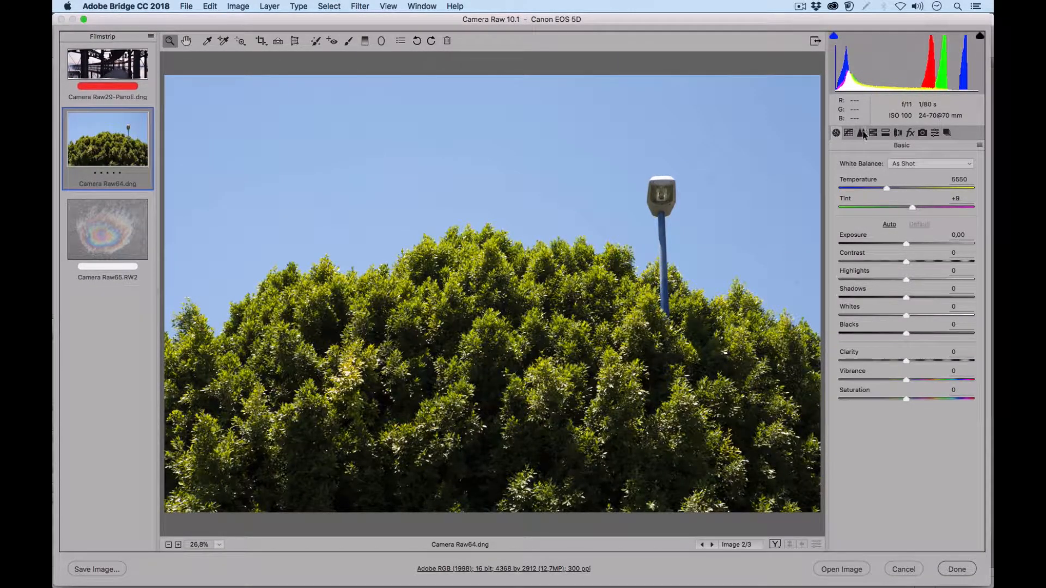
Step: Bring up the Detail settings for the tree photo and examine the sharpness of its foliage at 100%
{"action": "left_click", "coordinate": [861, 132]}
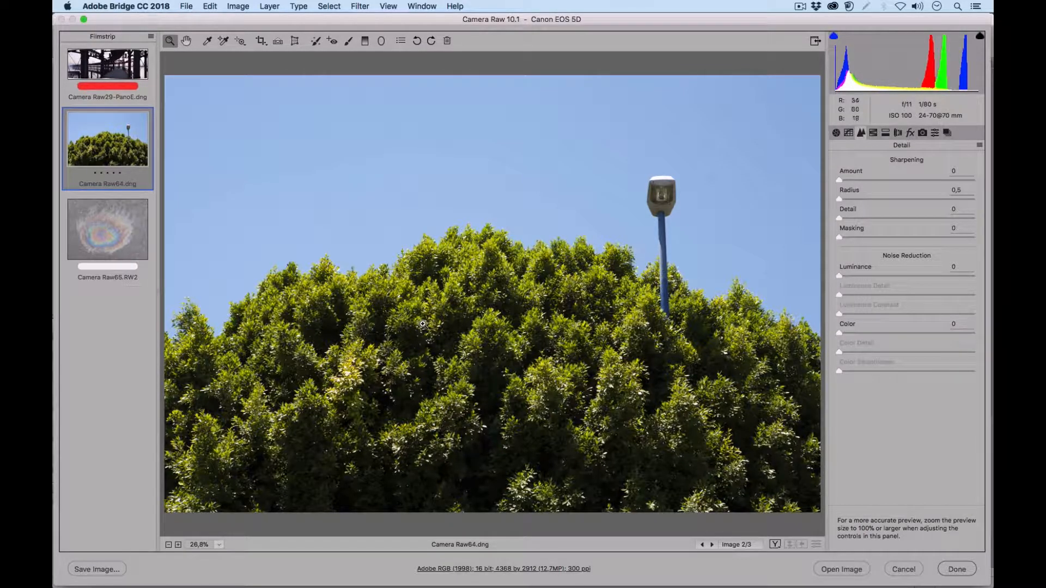
{"action": "left_click", "coordinate": [219, 545]}
{"action": "left_click", "coordinate": [282, 486]}
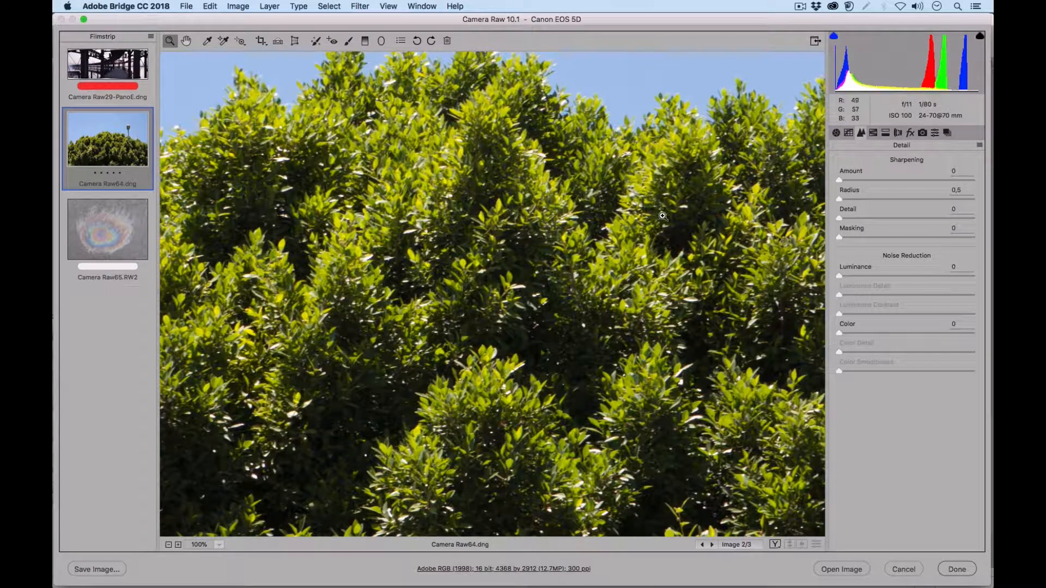
{"action": "left_click_drag", "start_coordinate": [675, 182], "coordinate": [365, 322]}
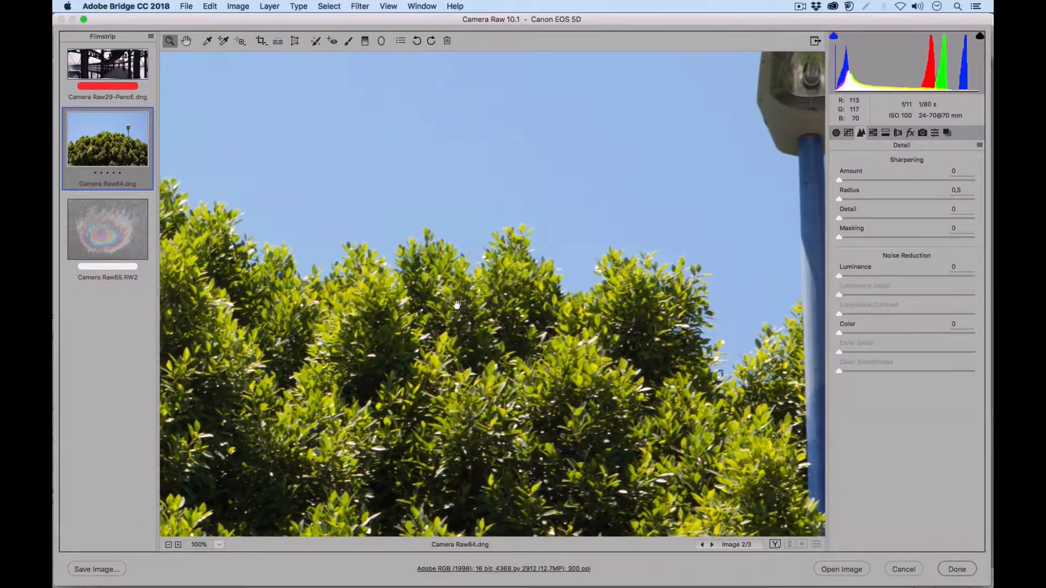
{"action": "left_click_drag", "start_coordinate": [456, 305], "coordinate": [620, 302]}
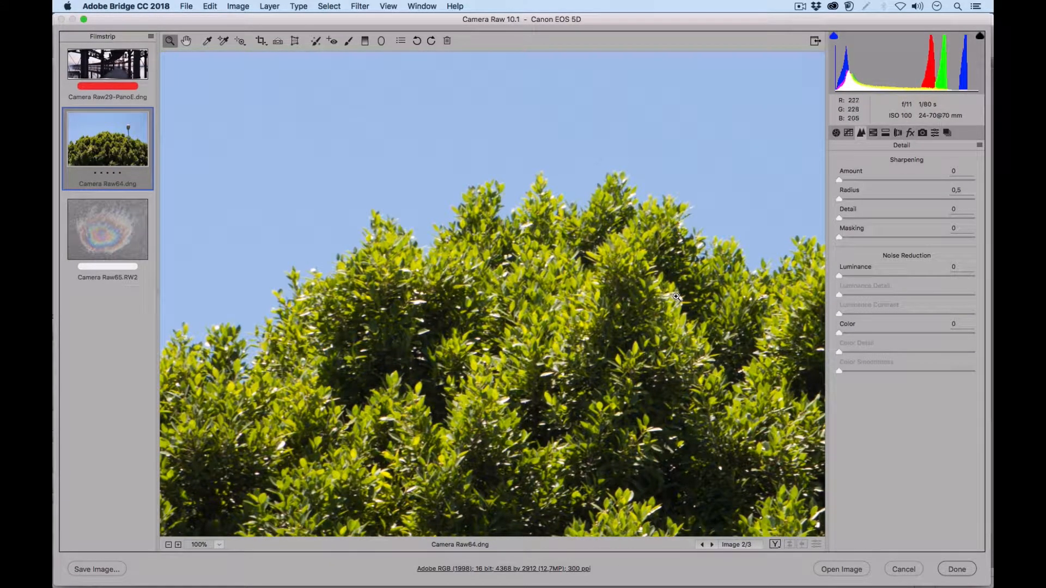
{"action": "left_click_drag", "start_coordinate": [714, 304], "coordinate": [457, 246]}
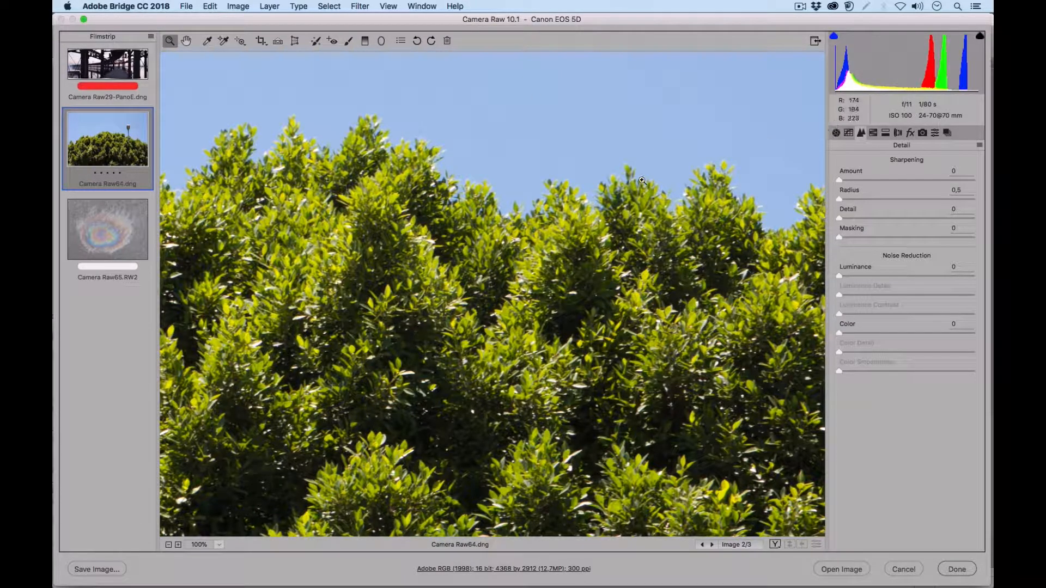
Step: Set the tree photo's Shadows to +33, Temperature to 5100 and Vibrance to +37, with the whole image in view
{"action": "left_click", "coordinate": [835, 132]}
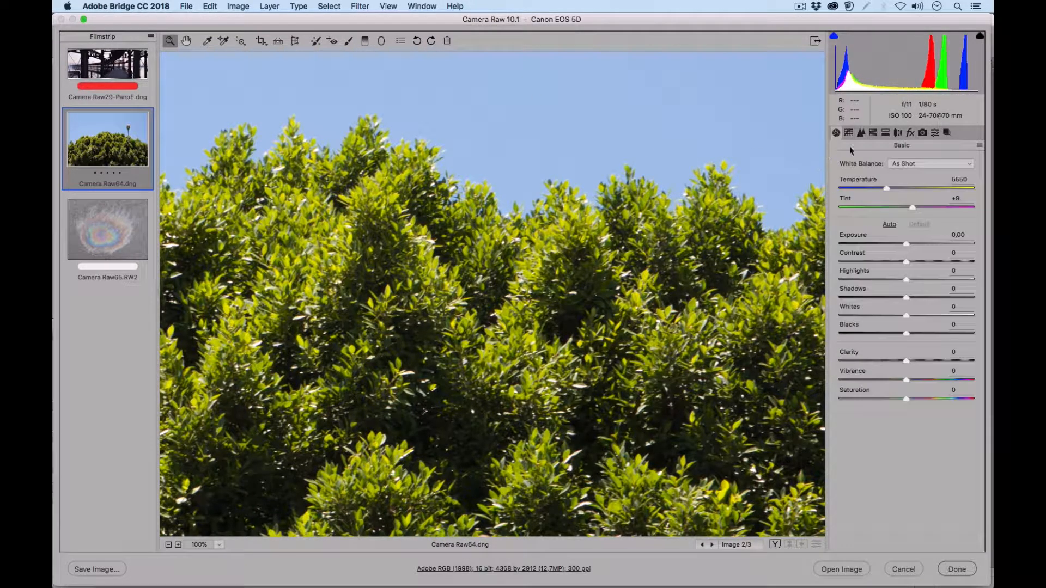
{"action": "left_click", "coordinate": [219, 544]}
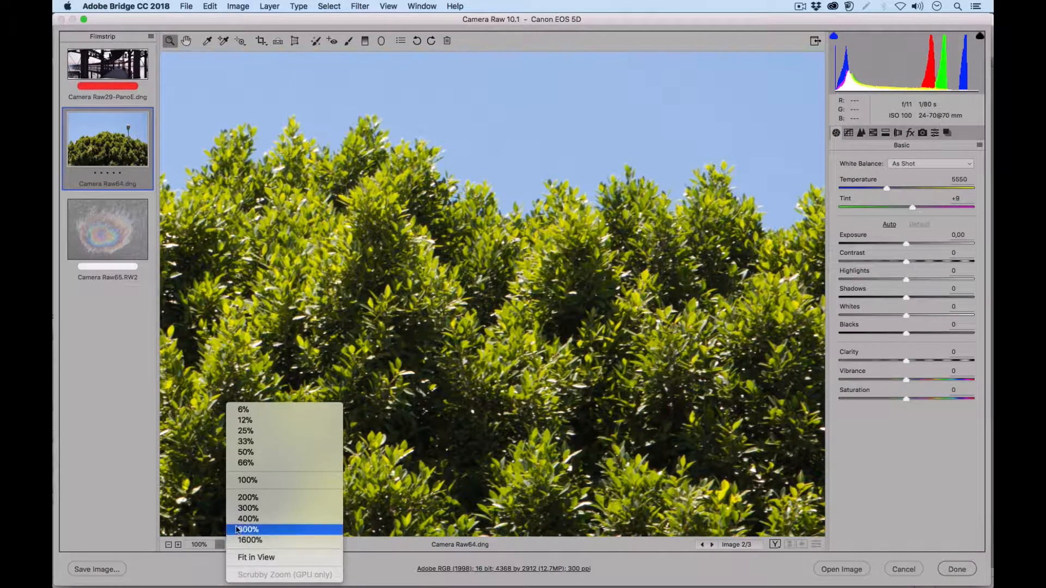
{"action": "left_click", "coordinate": [246, 558]}
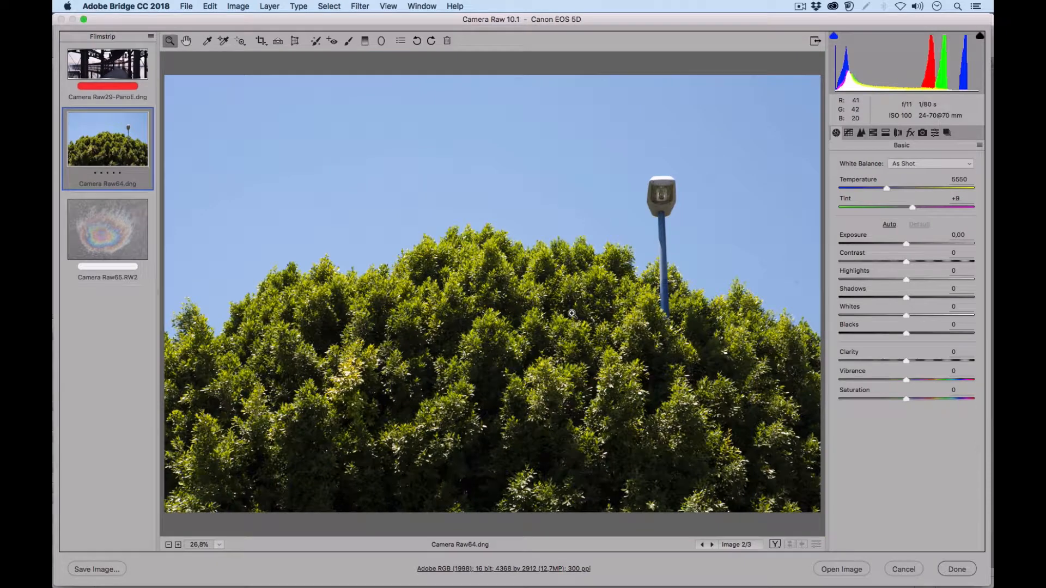
{"action": "left_click_drag", "start_coordinate": [918, 294], "coordinate": [930, 296]}
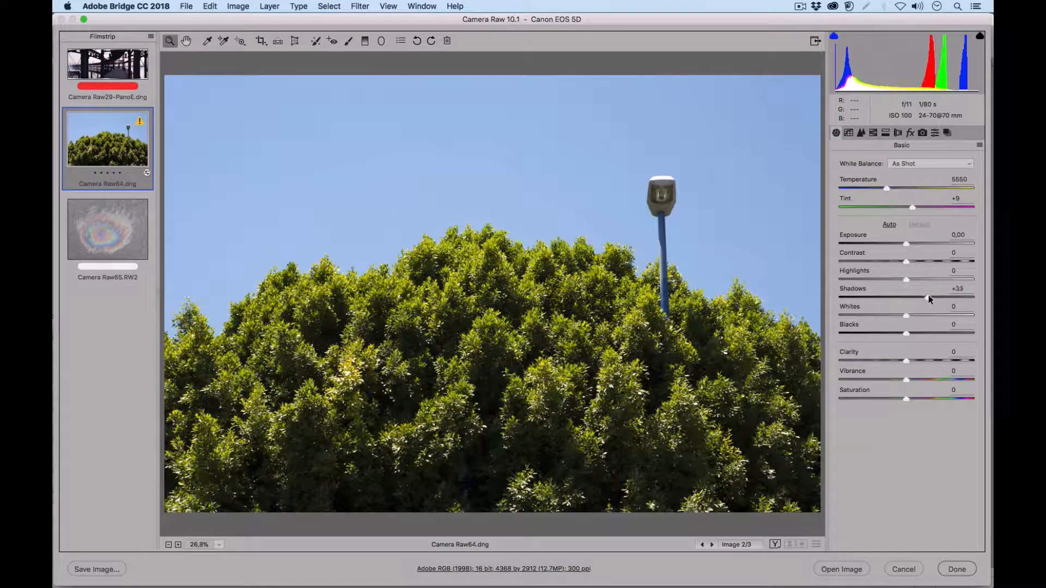
{"action": "mouse_move", "coordinate": [888, 189]}
{"action": "left_mouse_down"}
{"action": "mouse_move", "coordinate": [898, 187]}
{"action": "mouse_move", "coordinate": [884, 189]}
{"action": "left_mouse_up"}
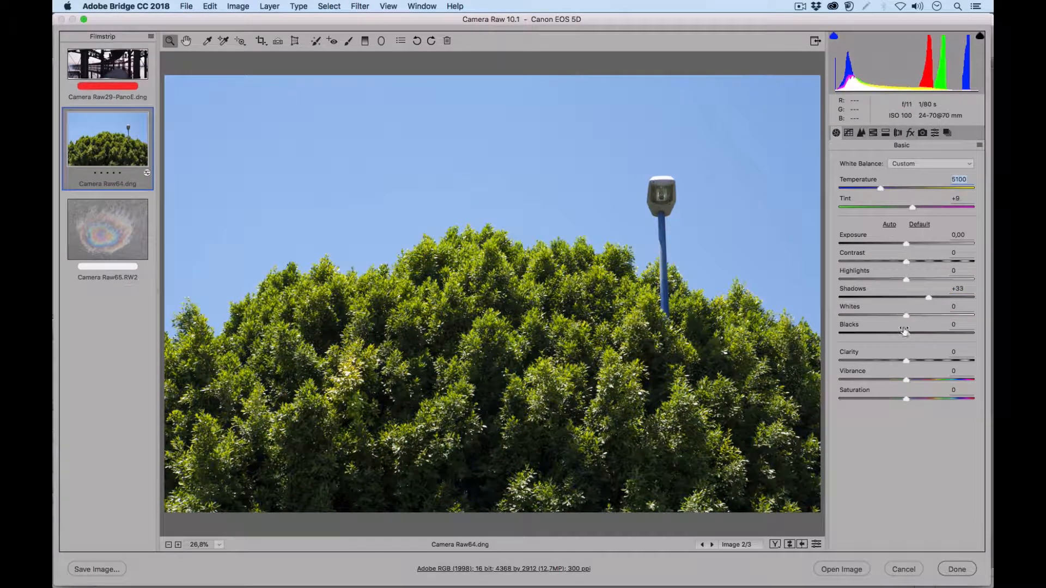
{"action": "left_click_drag", "start_coordinate": [910, 375], "coordinate": [932, 373]}
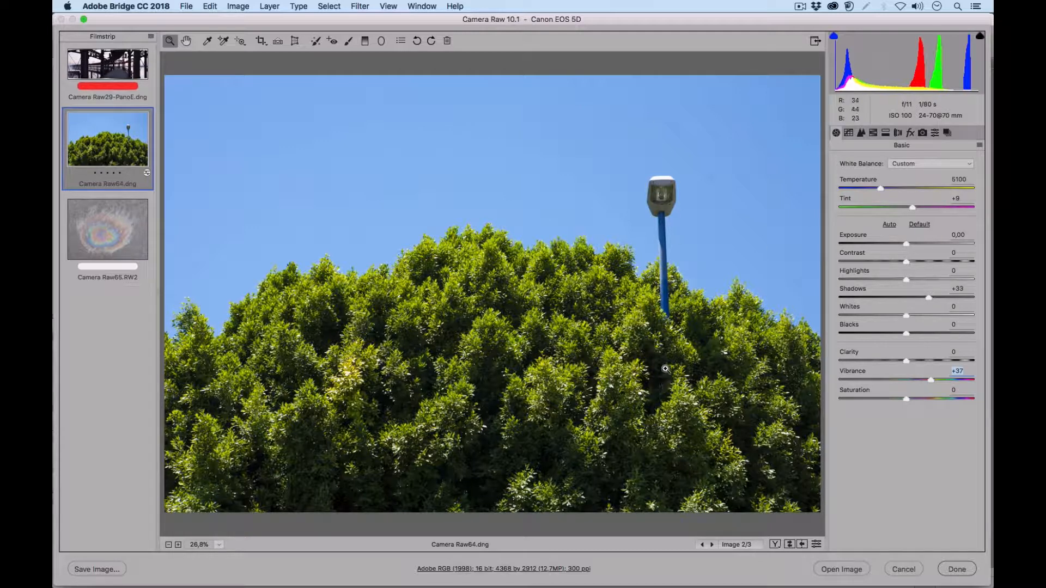
Step: Heal the blemishes in the sky beside the lamp and near the photo's right edge with Spot Removal
{"action": "left_click", "coordinate": [316, 41]}
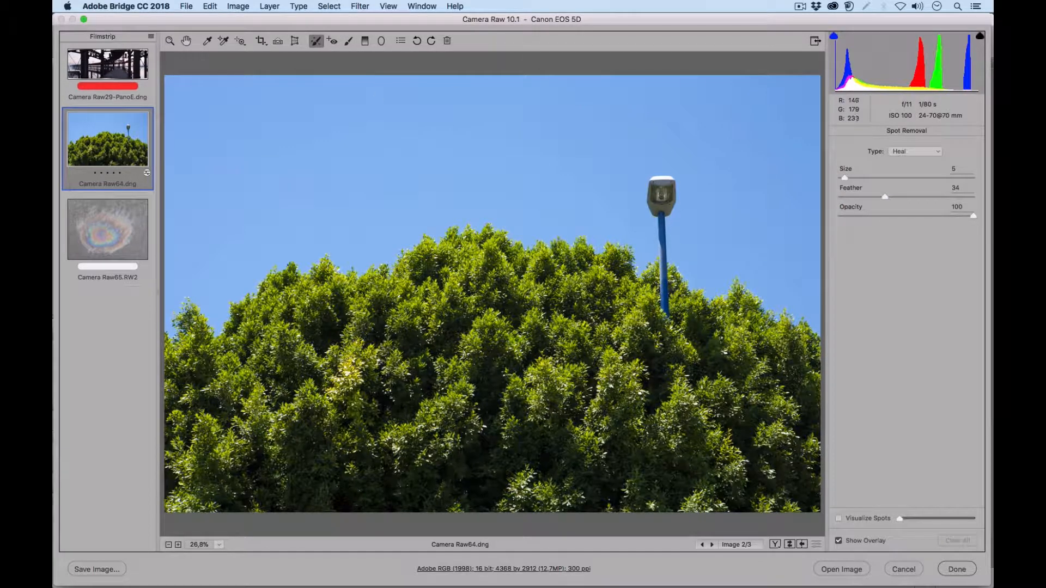
{"action": "left_click", "coordinate": [713, 176]}
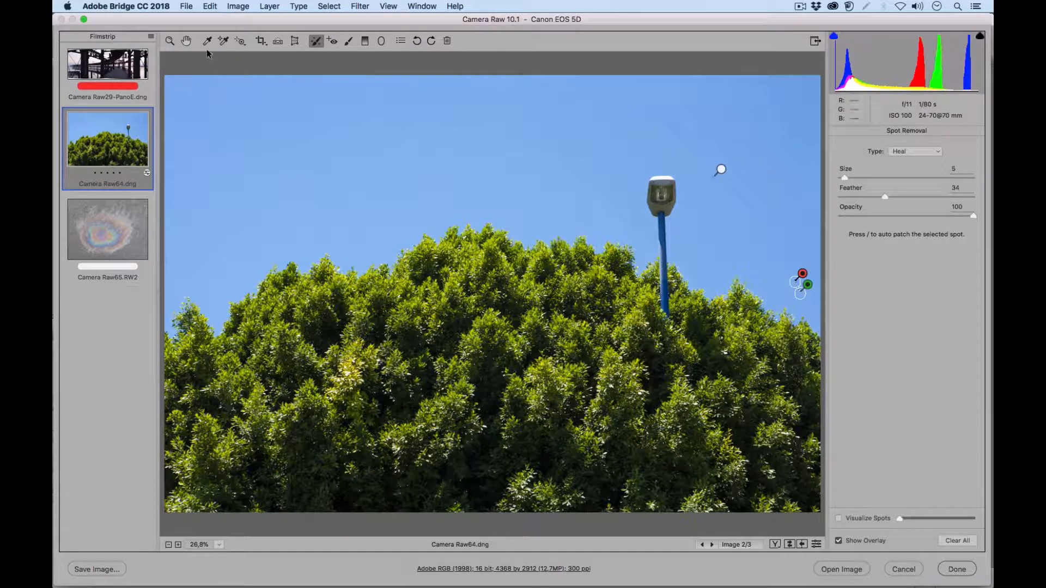
{"action": "left_click", "coordinate": [187, 40]}
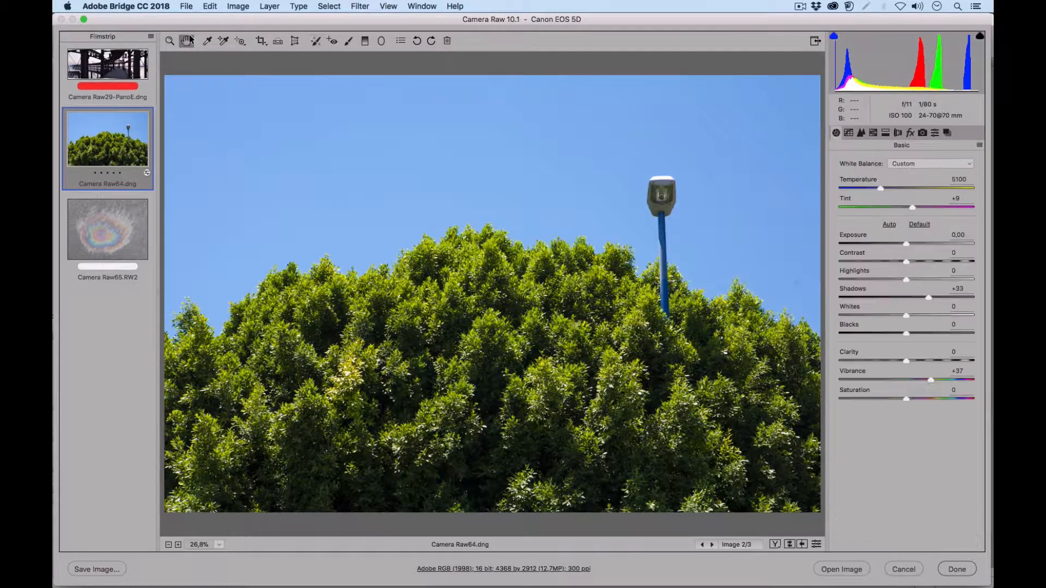
Step: Apply the Medium Contrast point tone curve to the tree photo
{"action": "left_click", "coordinate": [849, 132]}
{"action": "left_click", "coordinate": [887, 181]}
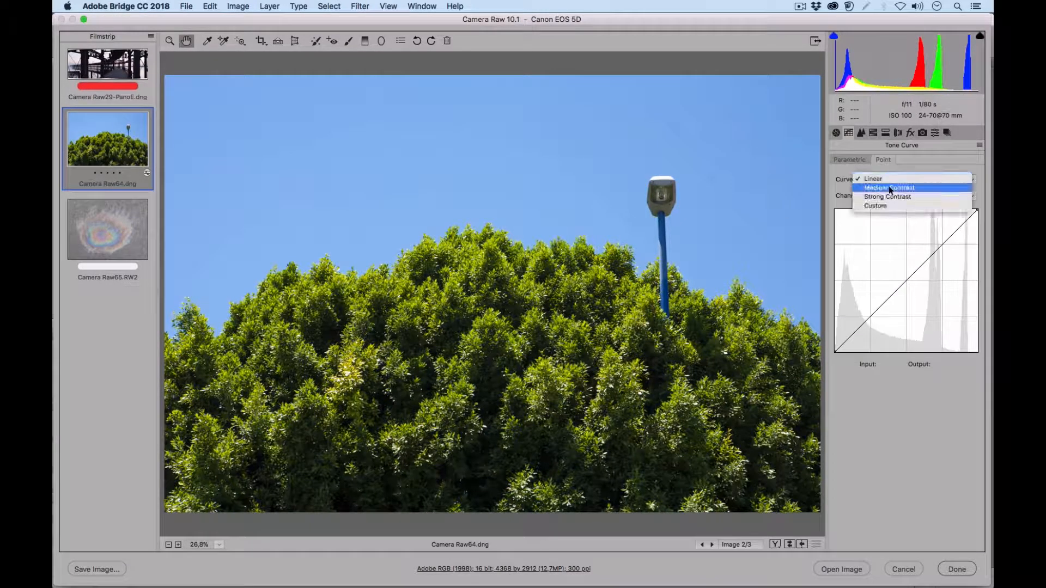
{"action": "left_click", "coordinate": [880, 189]}
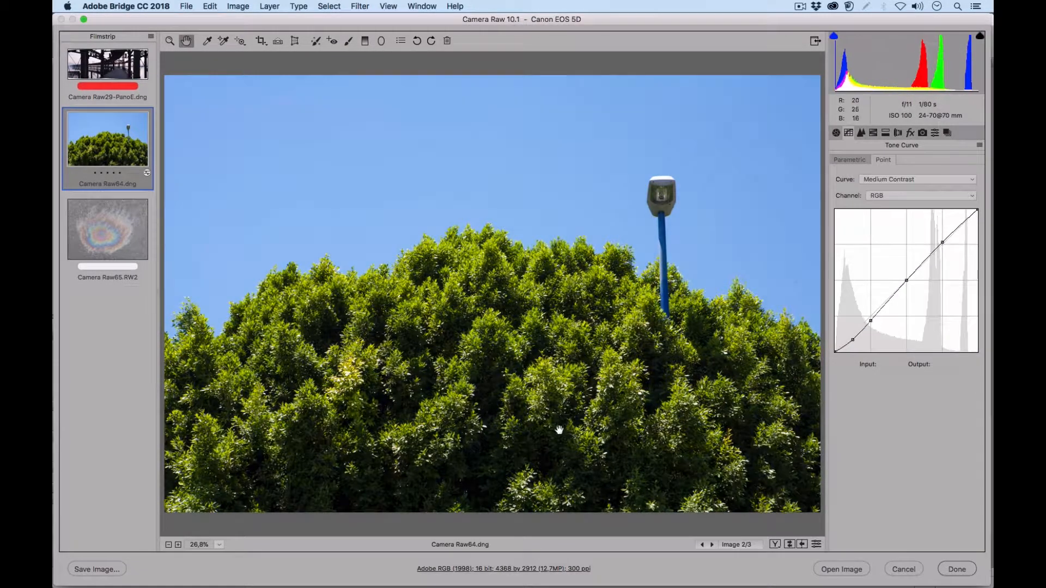
Step: Check the healed spot in the sky beside the lamp, then return to the Detail settings
{"action": "left_click", "coordinate": [861, 133]}
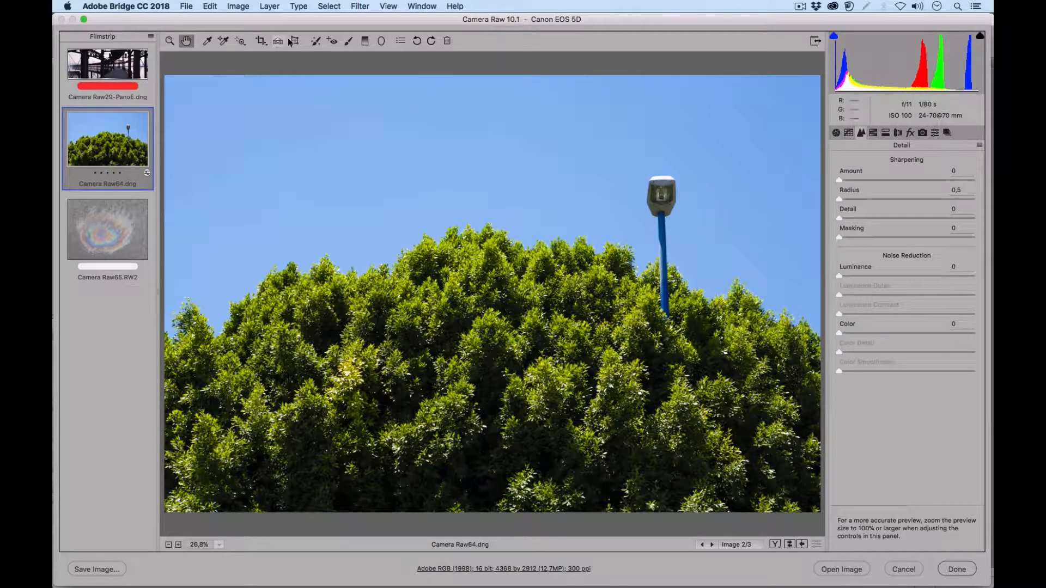
{"action": "left_click", "coordinate": [316, 41]}
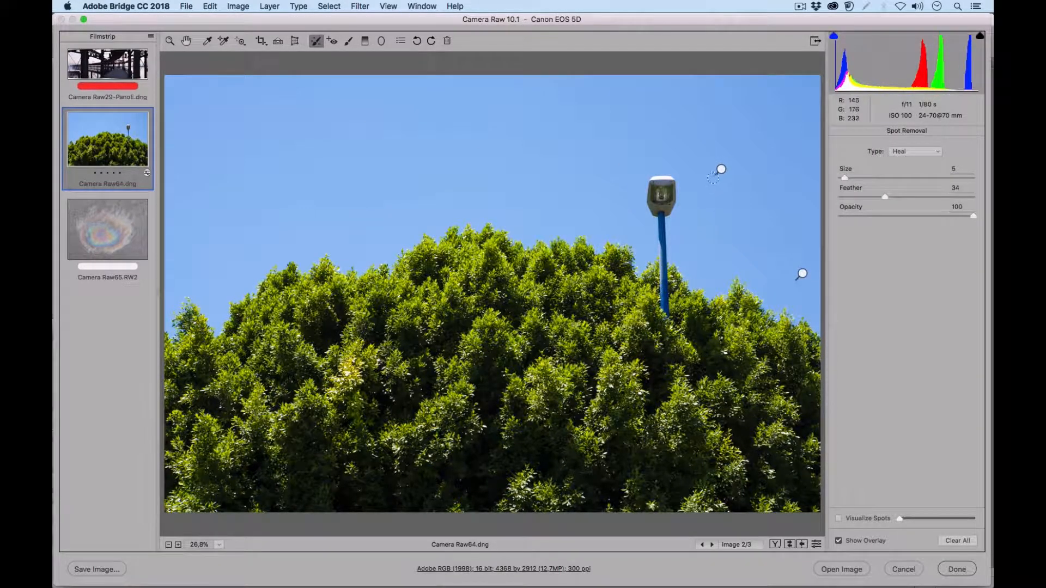
{"action": "left_click", "coordinate": [720, 169]}
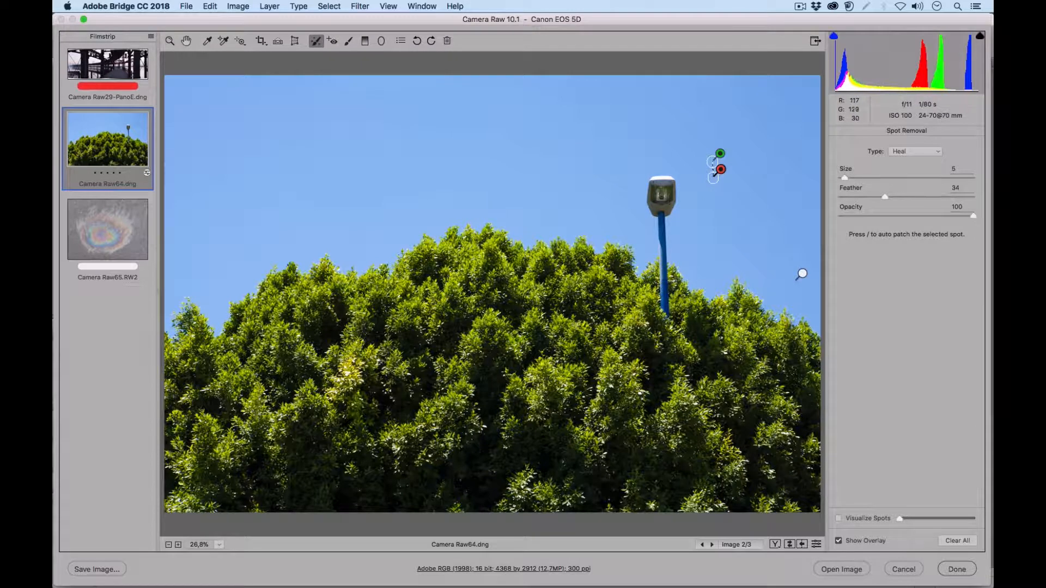
{"action": "key", "text": "h"}
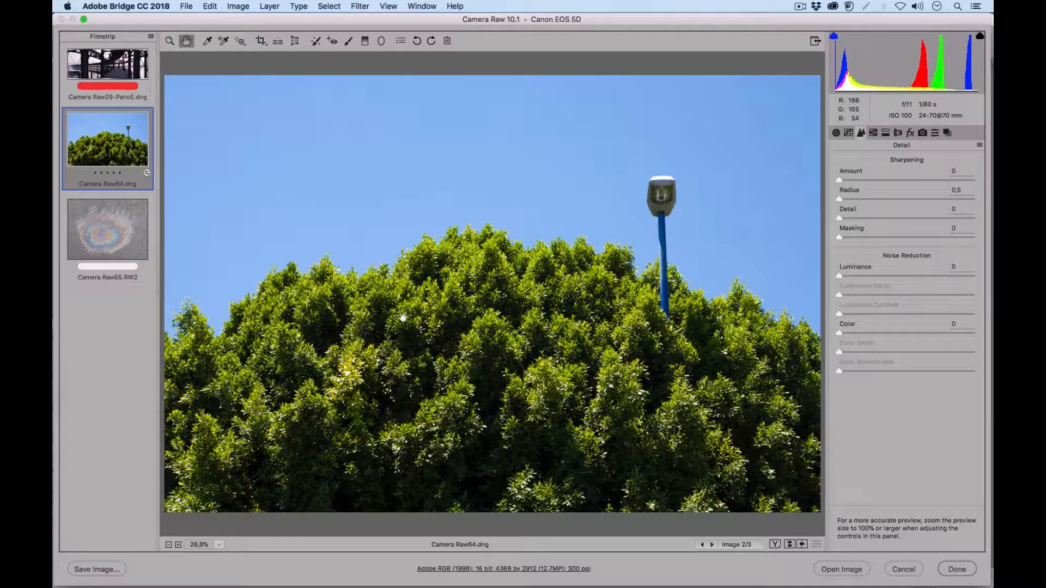
Step: Try a sharpening Amount of 108 on the treetops against the sky, viewed at 100%
{"action": "left_click", "coordinate": [219, 544]}
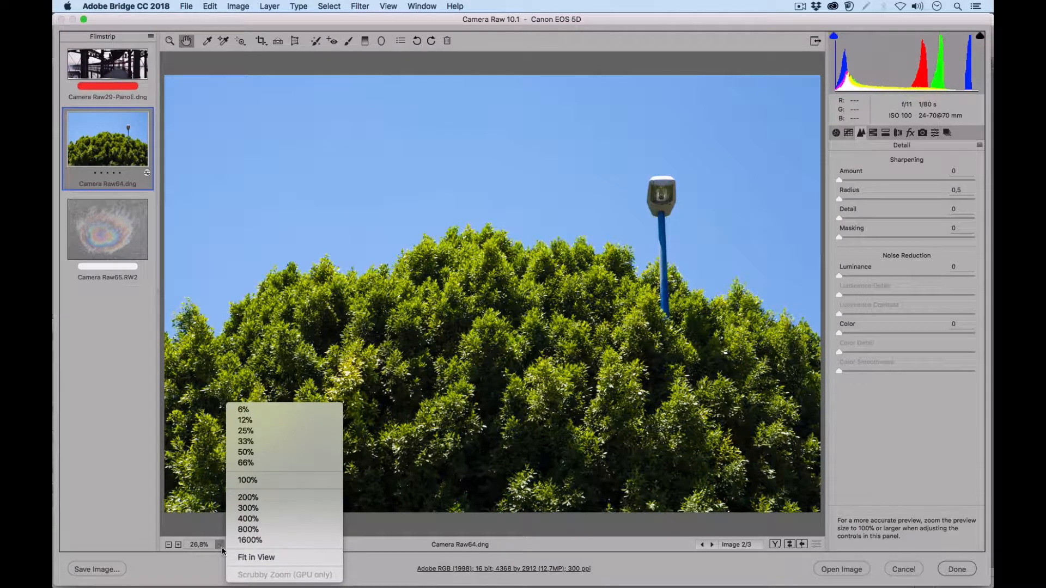
{"action": "left_click", "coordinate": [248, 480]}
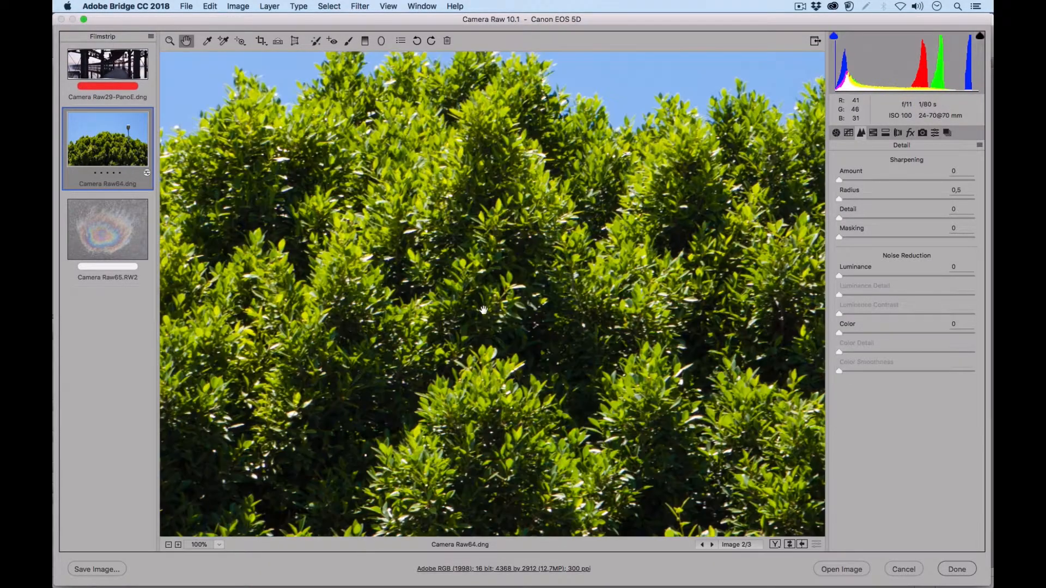
{"action": "left_click_drag", "start_coordinate": [629, 201], "coordinate": [388, 306]}
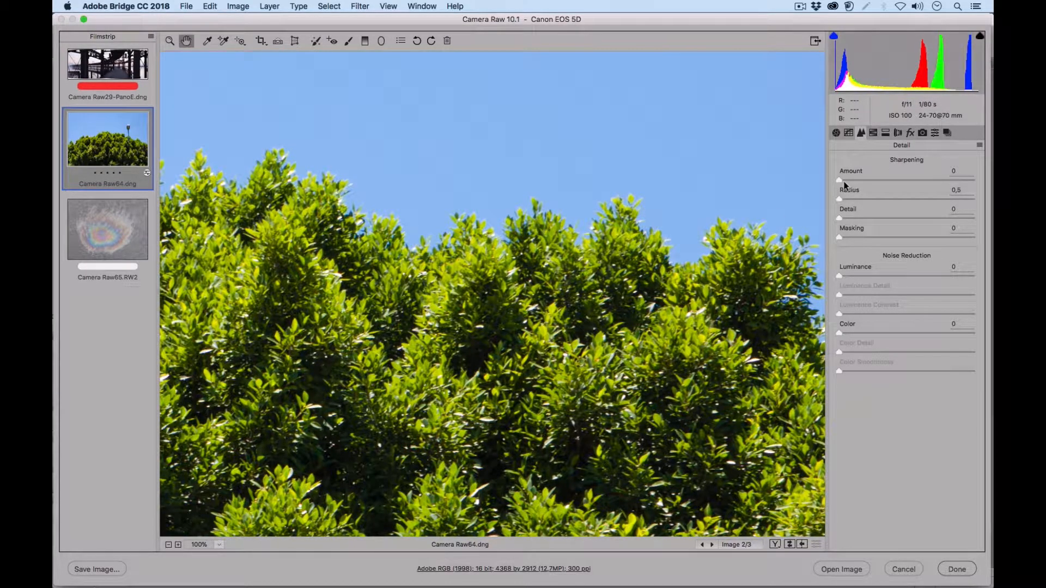
{"action": "left_click_drag", "start_coordinate": [839, 178], "coordinate": [863, 174]}
{"action": "mouse_move", "coordinate": [947, 172]}
{"action": "left_mouse_down"}
{"action": "mouse_move", "coordinate": [854, 176]}
{"action": "mouse_move", "coordinate": [936, 171]}
{"action": "left_mouse_up"}
Step: Examine the sharpened leaf edges at 300% and return the sharpening Amount to 0 for comparison
{"action": "left_click", "coordinate": [219, 545]}
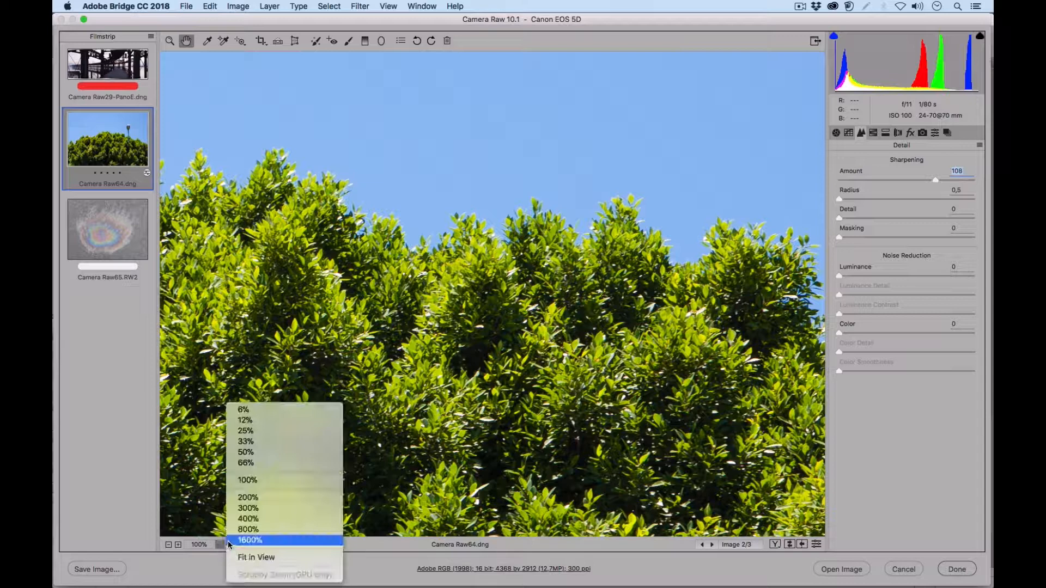
{"action": "left_click", "coordinate": [250, 507]}
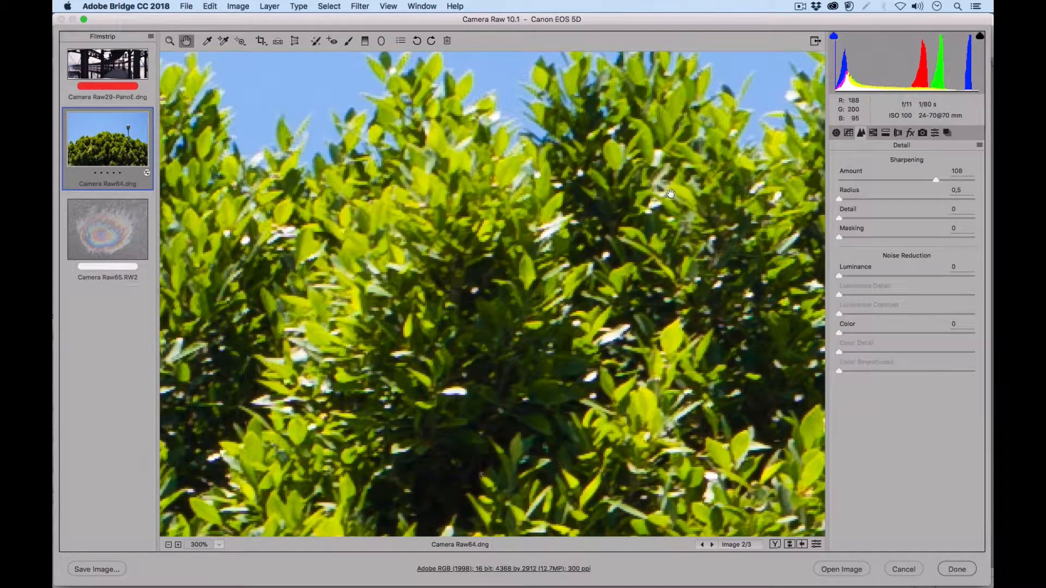
{"action": "left_click_drag", "start_coordinate": [670, 183], "coordinate": [458, 333]}
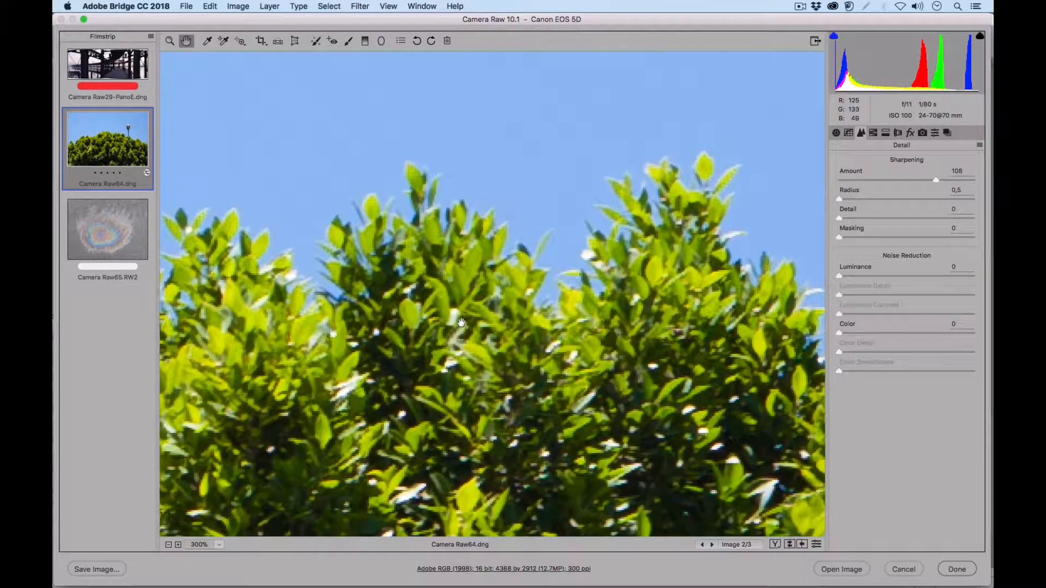
{"action": "left_click_drag", "start_coordinate": [935, 178], "coordinate": [825, 176]}
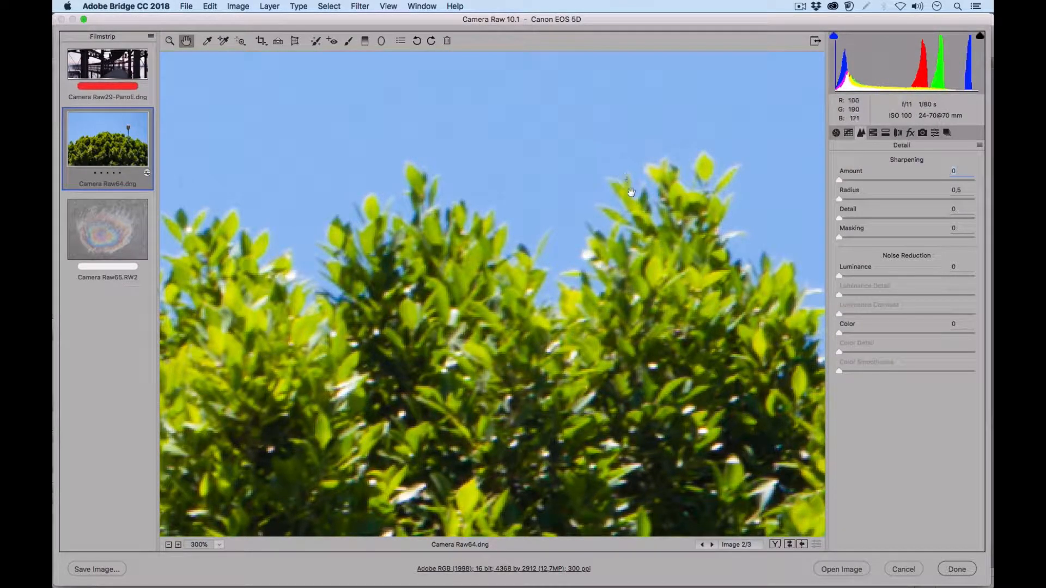
Step: Try a sharpening Amount of 131, examine the leaf edges at 1600%, and return the Amount to 0 for comparison
{"action": "left_click_drag", "start_coordinate": [859, 177], "coordinate": [957, 176]}
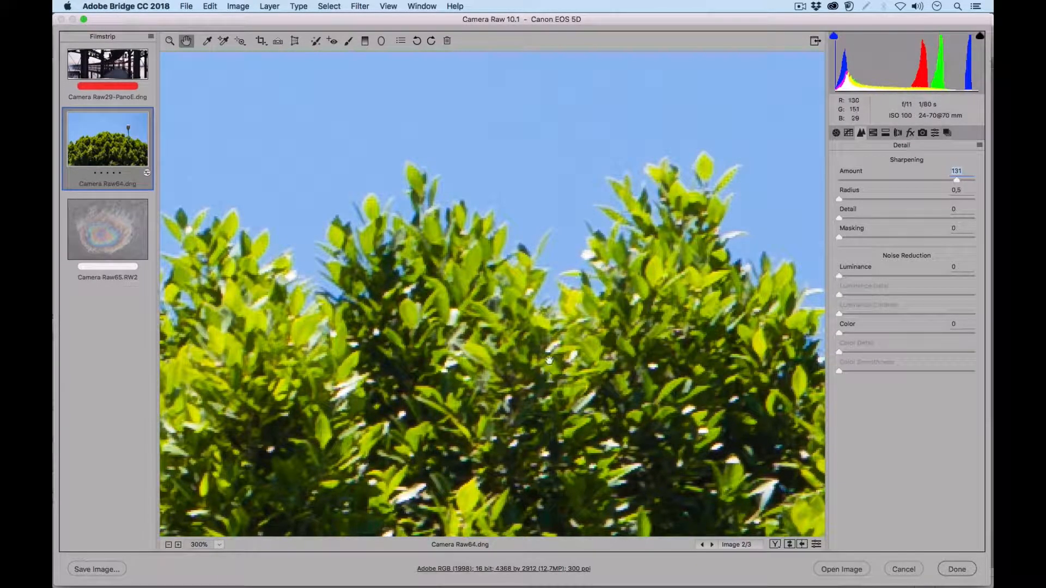
{"action": "left_click", "coordinate": [219, 544]}
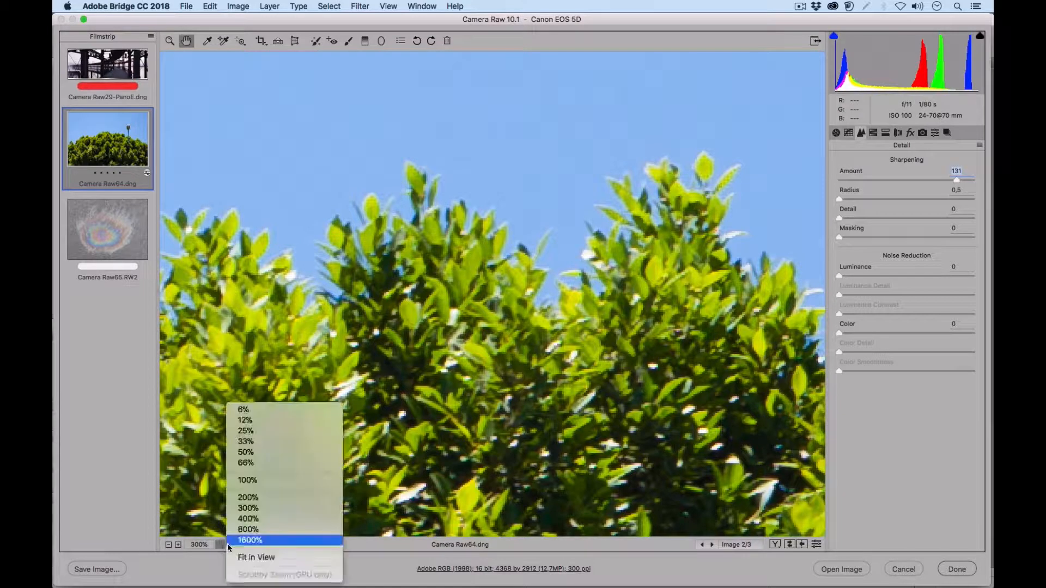
{"action": "left_click", "coordinate": [239, 541]}
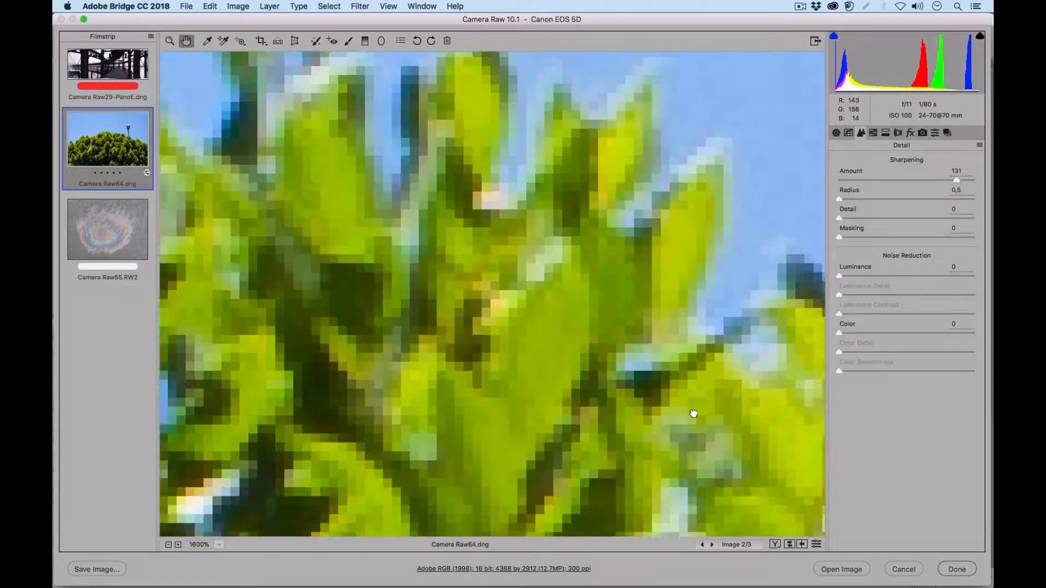
{"action": "left_click_drag", "start_coordinate": [694, 414], "coordinate": [715, 434]}
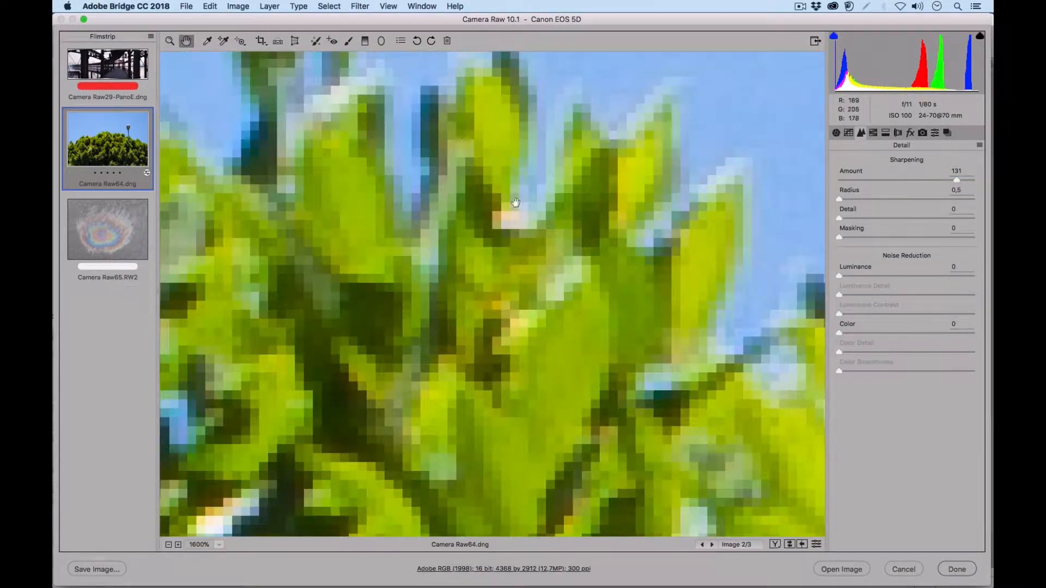
{"action": "left_click_drag", "start_coordinate": [516, 206], "coordinate": [735, 427]}
{"action": "left_click_drag", "start_coordinate": [542, 273], "coordinate": [682, 335]}
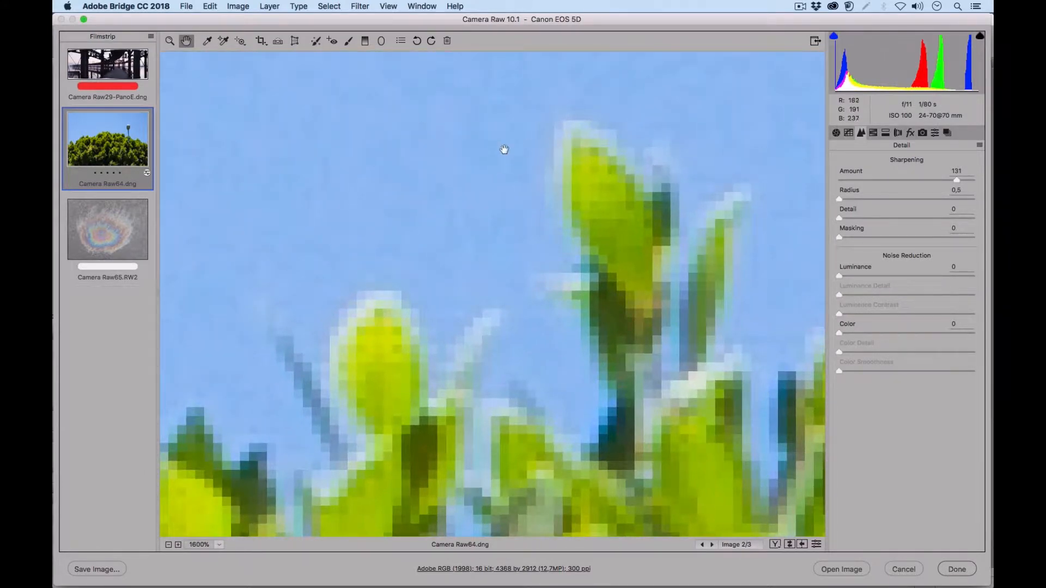
{"action": "left_click_drag", "start_coordinate": [956, 180], "coordinate": [821, 184]}
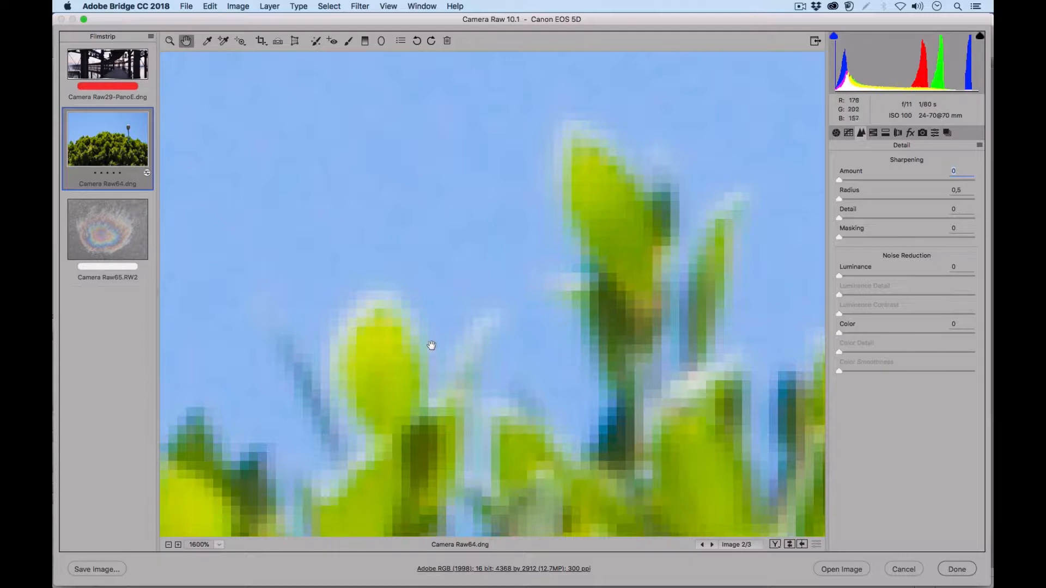
Step: Try different sharpening Amounts on the magnified leaf edges and set the Amount to 108
{"action": "left_click_drag", "start_coordinate": [841, 182], "coordinate": [846, 183]}
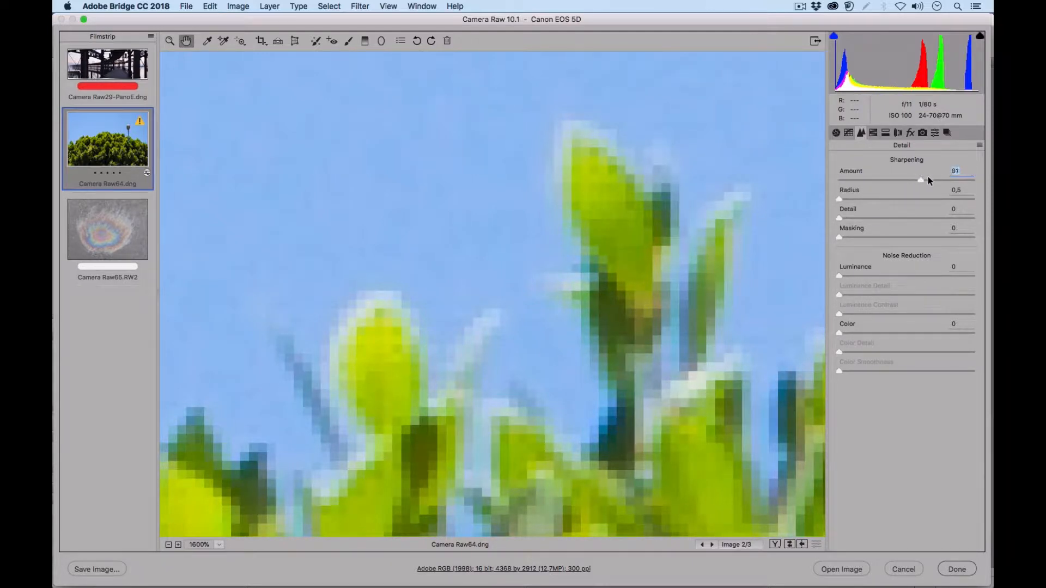
{"action": "mouse_move", "coordinate": [950, 178]}
{"action": "left_mouse_down"}
{"action": "mouse_move", "coordinate": [845, 180]}
{"action": "mouse_move", "coordinate": [931, 175]}
{"action": "left_mouse_up"}
{"action": "left_click_drag", "start_coordinate": [921, 173], "coordinate": [917, 172]}
{"action": "left_click_drag", "start_coordinate": [930, 183], "coordinate": [992, 191]}
{"action": "left_click_drag", "start_coordinate": [939, 189], "coordinate": [937, 190]}
Step: Compare sharpening Radius values such as 1.0 and 2.5 on the leaf edges and set the Radius to 2.3
{"action": "left_click_drag", "start_coordinate": [838, 199], "coordinate": [876, 198]}
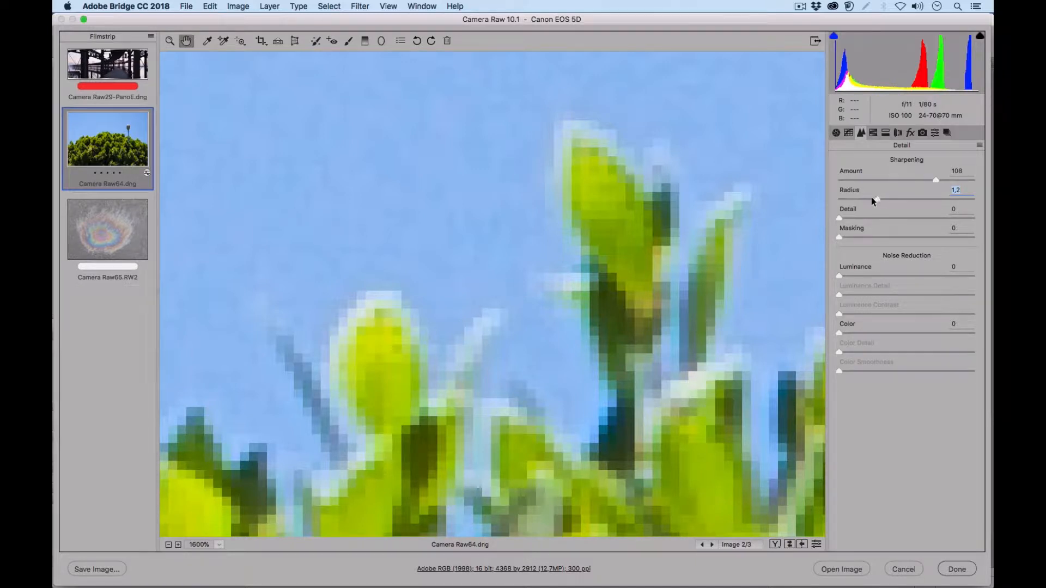
{"action": "left_click_drag", "start_coordinate": [869, 196], "coordinate": [864, 196]}
{"action": "left_click_drag", "start_coordinate": [867, 200], "coordinate": [948, 190]}
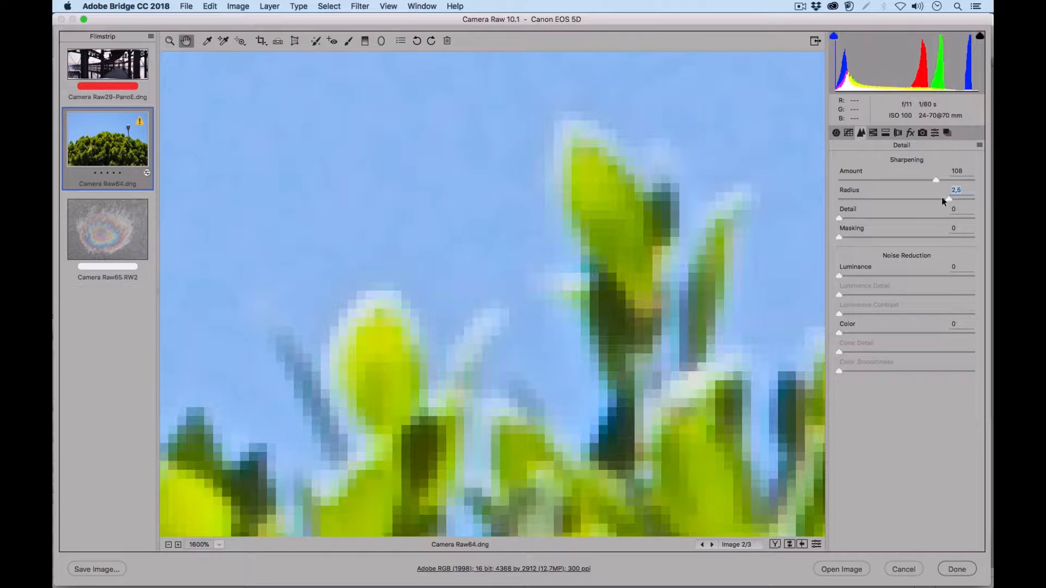
{"action": "left_click_drag", "start_coordinate": [950, 198], "coordinate": [867, 200]}
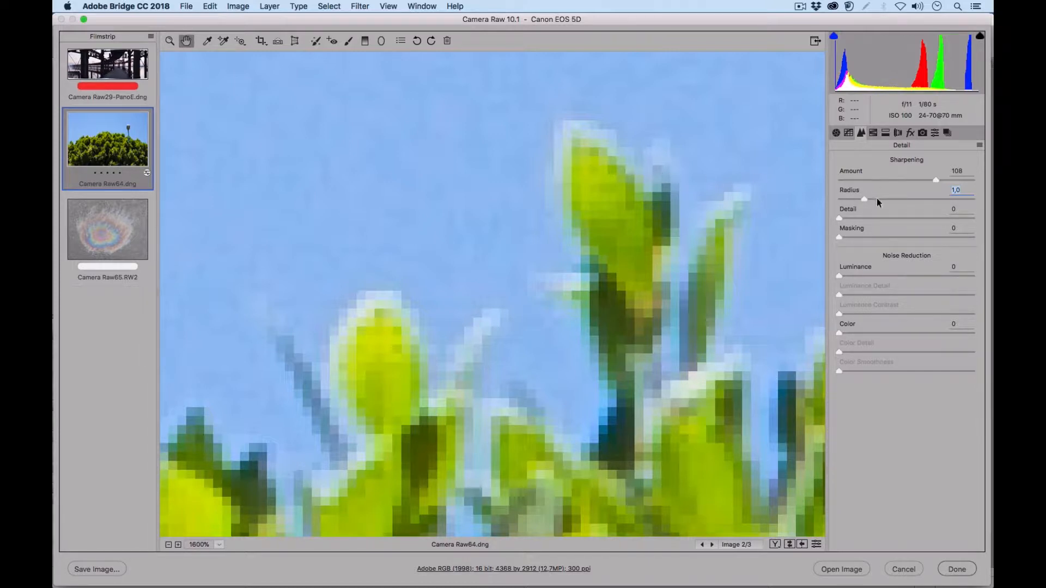
{"action": "left_click_drag", "start_coordinate": [891, 197], "coordinate": [913, 196]}
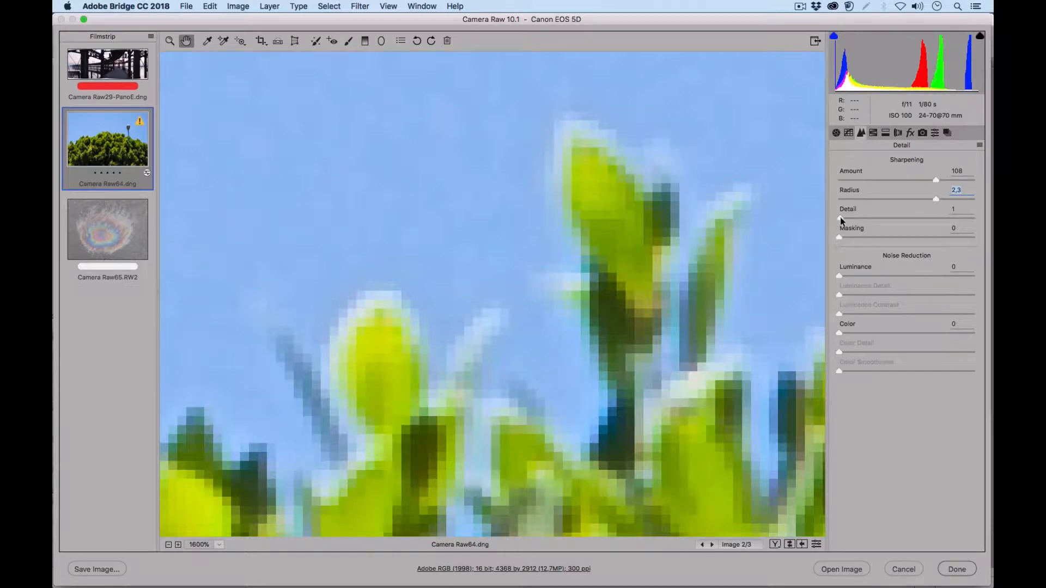
Step: Try sharpening Detail values up to 24, judge the sky at 100%, and set Detail to 5
{"action": "left_click_drag", "start_coordinate": [842, 220], "coordinate": [863, 217]}
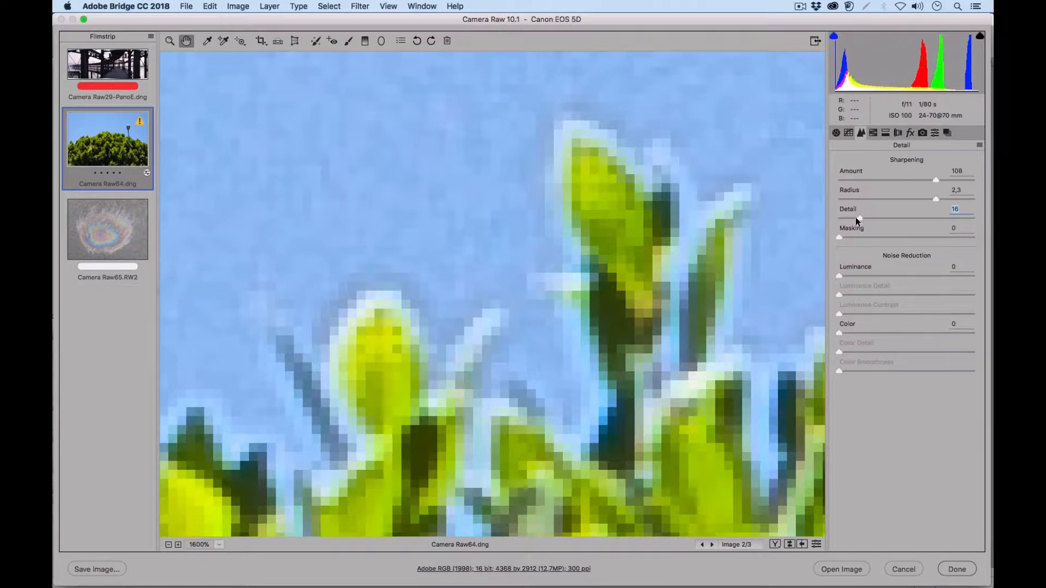
{"action": "mouse_move", "coordinate": [859, 217]}
{"action": "left_mouse_down"}
{"action": "mouse_move", "coordinate": [845, 218]}
{"action": "mouse_move", "coordinate": [854, 218]}
{"action": "left_mouse_up"}
{"action": "left_click_drag", "start_coordinate": [871, 217], "coordinate": [871, 217]}
{"action": "left_click", "coordinate": [219, 545]}
{"action": "left_click", "coordinate": [248, 481]}
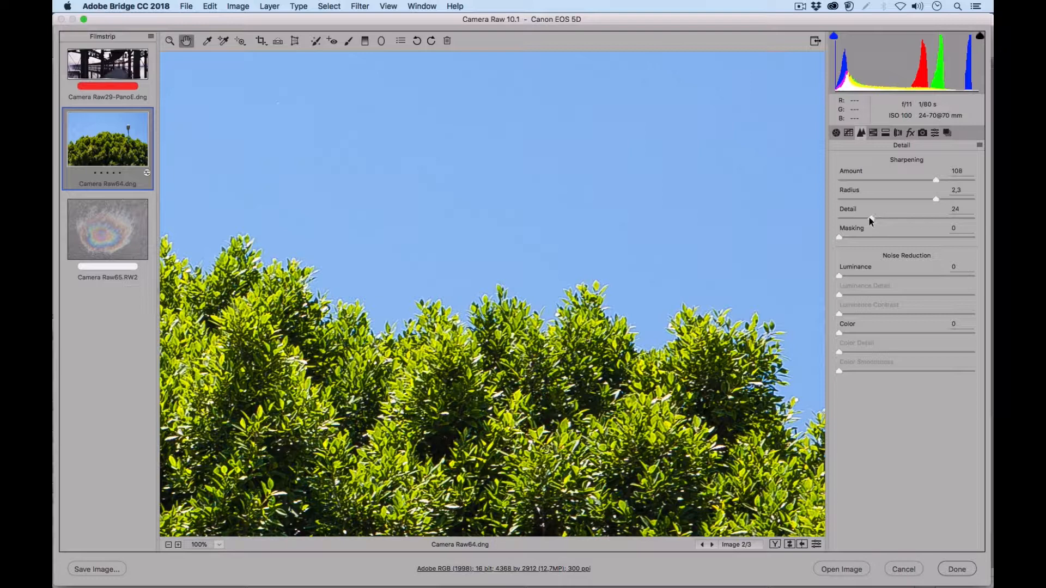
{"action": "left_click_drag", "start_coordinate": [872, 218], "coordinate": [856, 218]}
Step: Examine the treetops and sky at 200% and 300%, comparing the Detail settings with their defaults
{"action": "left_click", "coordinate": [219, 545]}
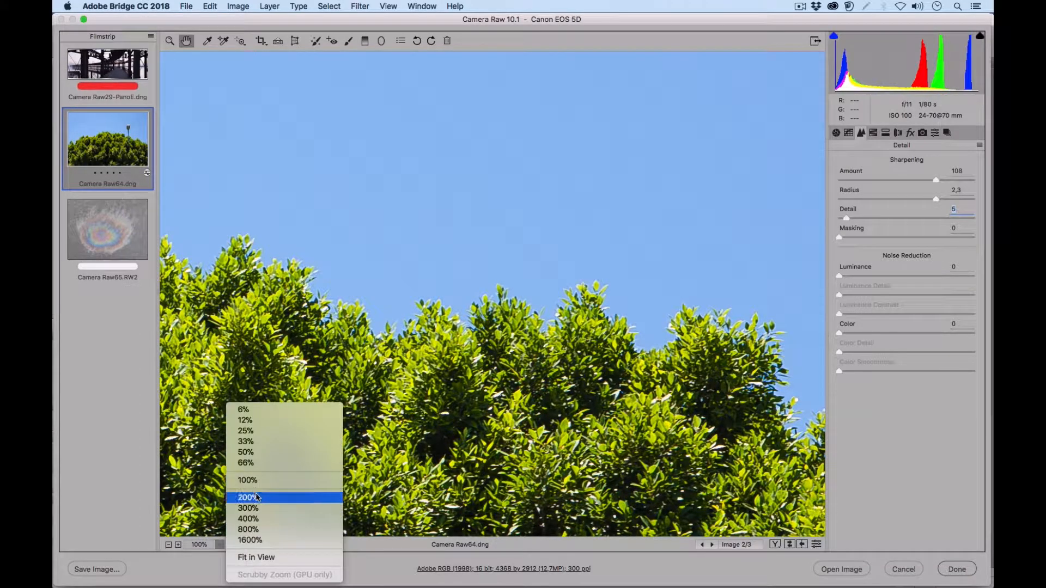
{"action": "left_click", "coordinate": [255, 498]}
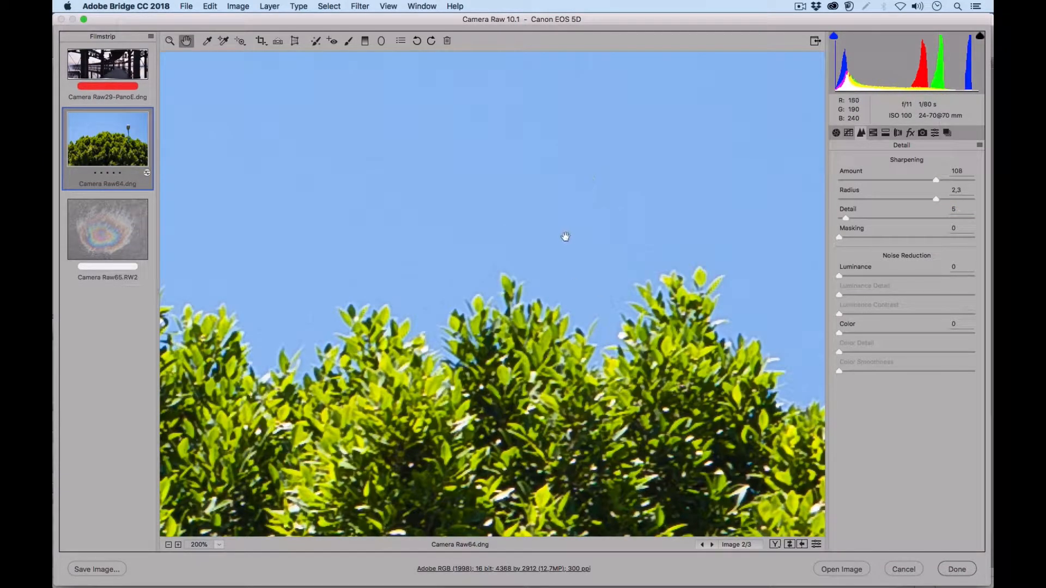
{"action": "left_click", "coordinate": [220, 544]}
{"action": "left_click", "coordinate": [254, 506]}
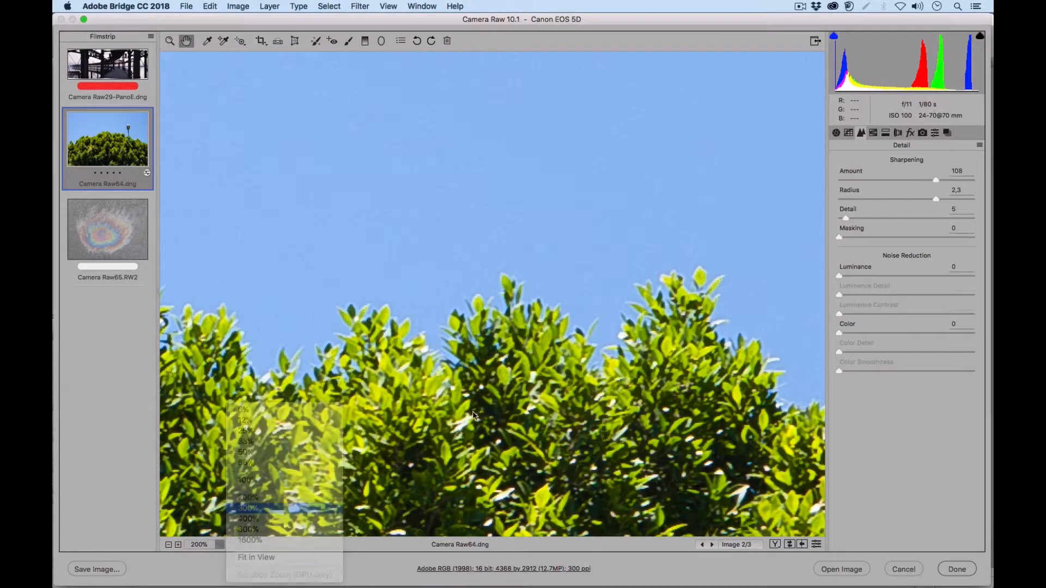
{"action": "left_click_drag", "start_coordinate": [688, 371], "coordinate": [548, 390]}
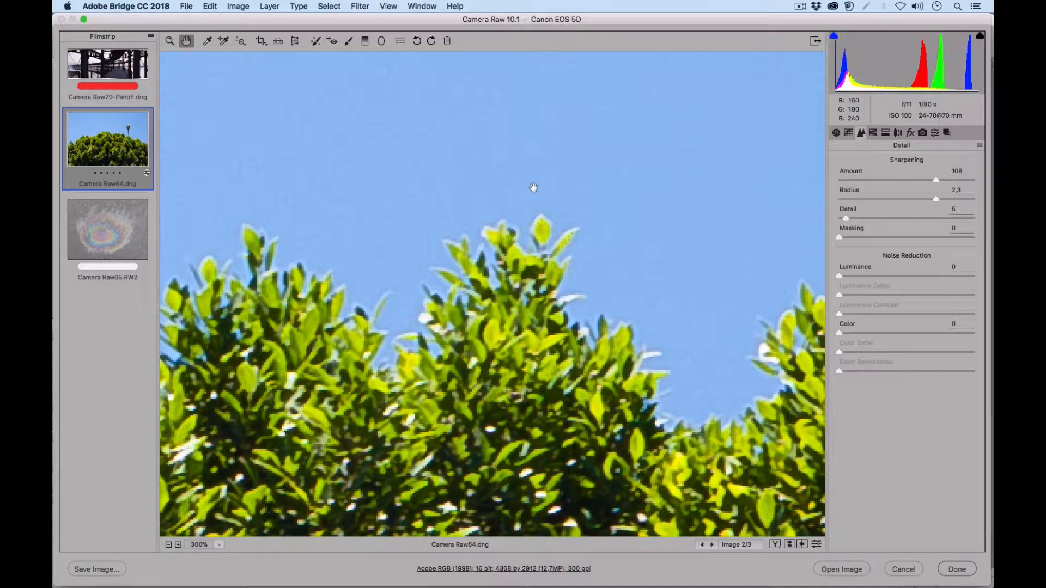
{"action": "left_click", "coordinate": [817, 545]}
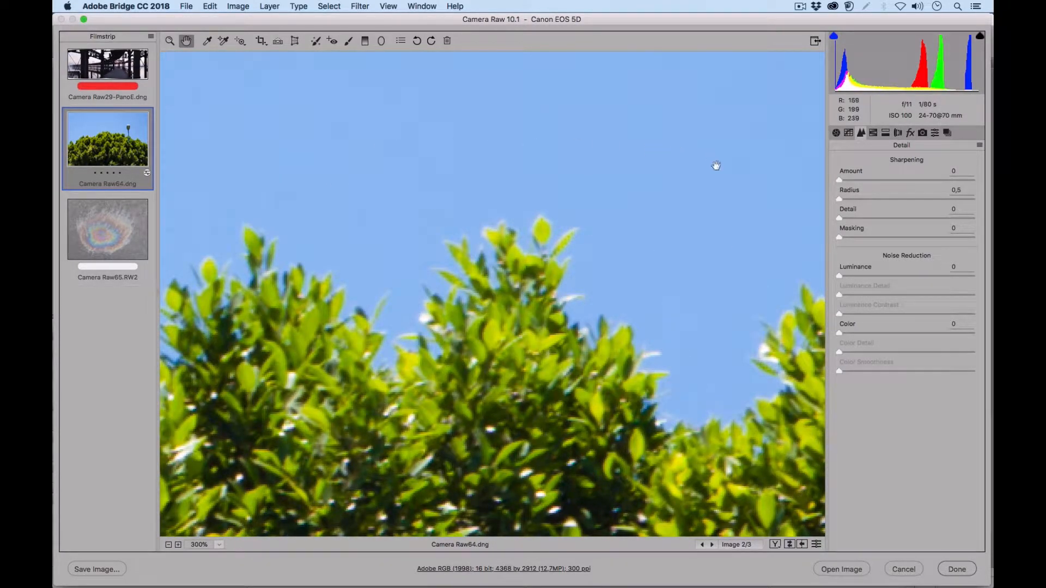
{"action": "left_click", "coordinate": [817, 545]}
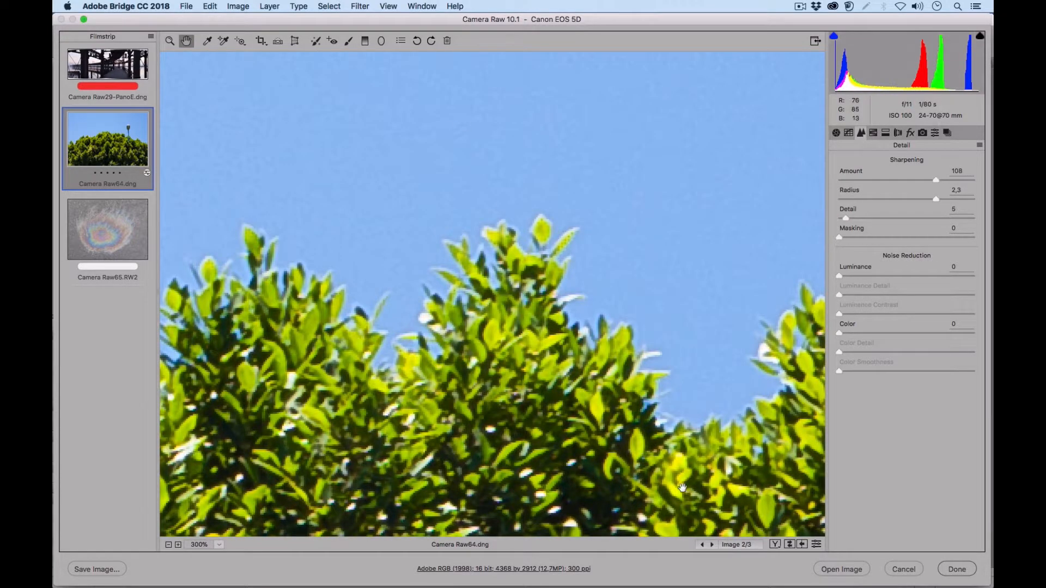
{"action": "left_click", "coordinate": [817, 545]}
{"action": "left_click", "coordinate": [817, 544]}
Step: Set the sharpening Masking to 35 and compare the treetops and sky with and without the current Detail settings
{"action": "left_click_drag", "start_coordinate": [858, 238], "coordinate": [885, 239]}
{"action": "left_click", "coordinate": [817, 545]}
{"action": "left_click", "coordinate": [817, 545]}
{"action": "left_click", "coordinate": [817, 545]}
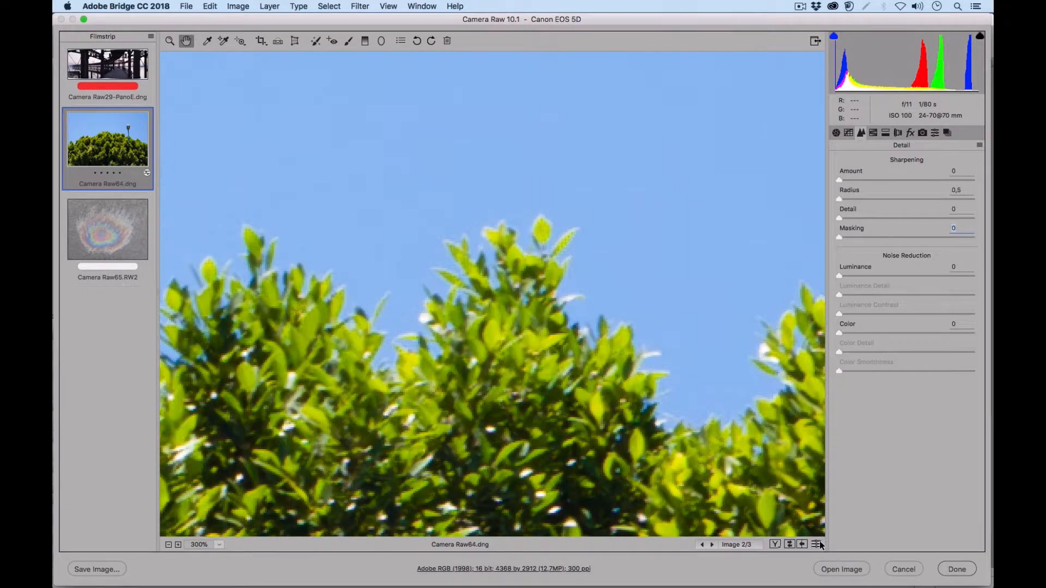
{"action": "left_click", "coordinate": [817, 545]}
{"action": "left_click", "coordinate": [817, 545]}
{"action": "left_click", "coordinate": [818, 544]}
{"action": "left_click", "coordinate": [818, 544]}
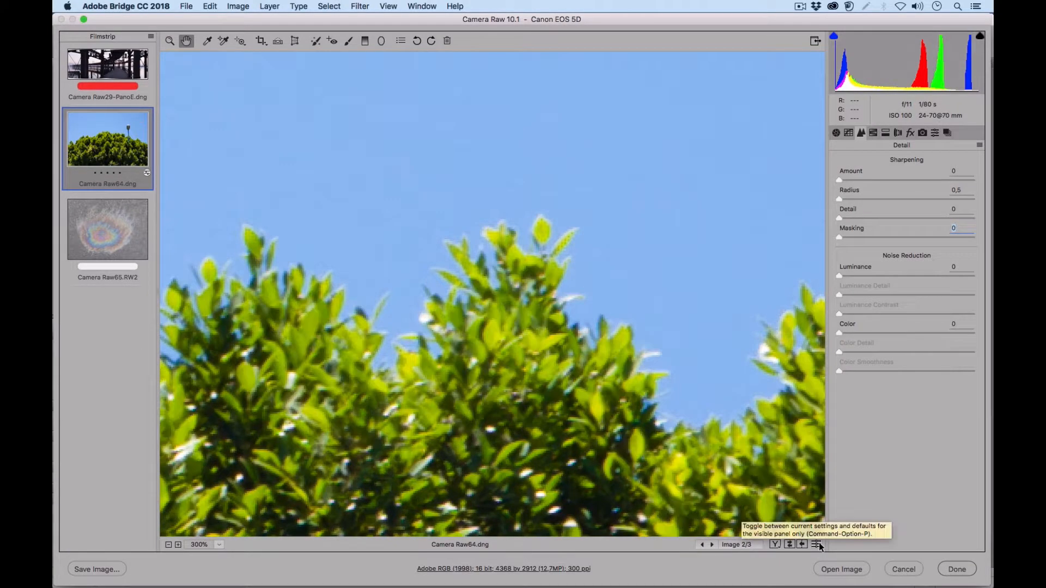
{"action": "left_click", "coordinate": [817, 545]}
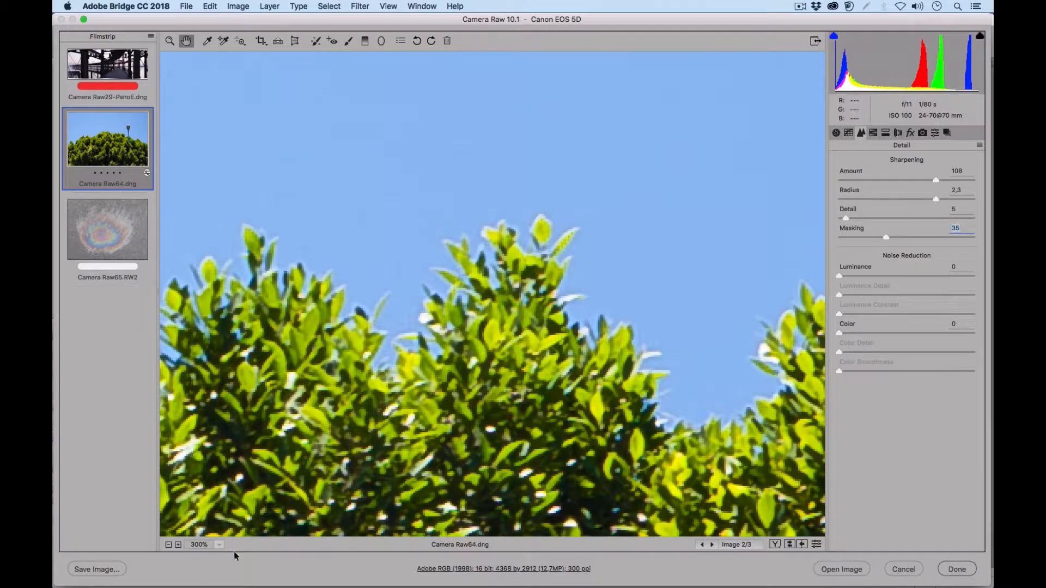
Step: Compare the lamp and treetops at 100% with and without the Detail settings, and fine-tune the sharpening Amount and Masking
{"action": "left_click", "coordinate": [221, 545]}
{"action": "left_click", "coordinate": [256, 482]}
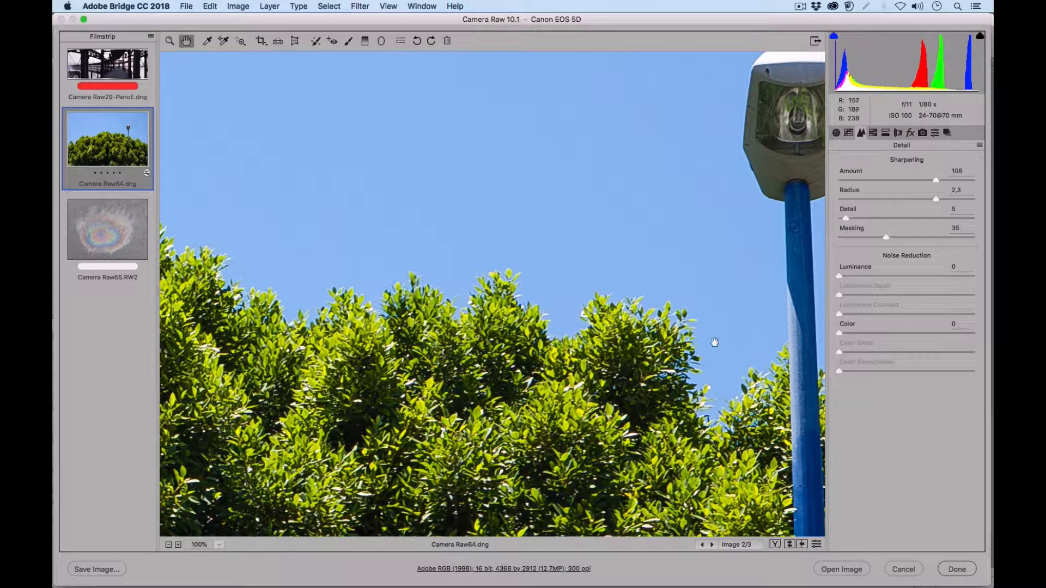
{"action": "left_click_drag", "start_coordinate": [661, 340], "coordinate": [548, 341]}
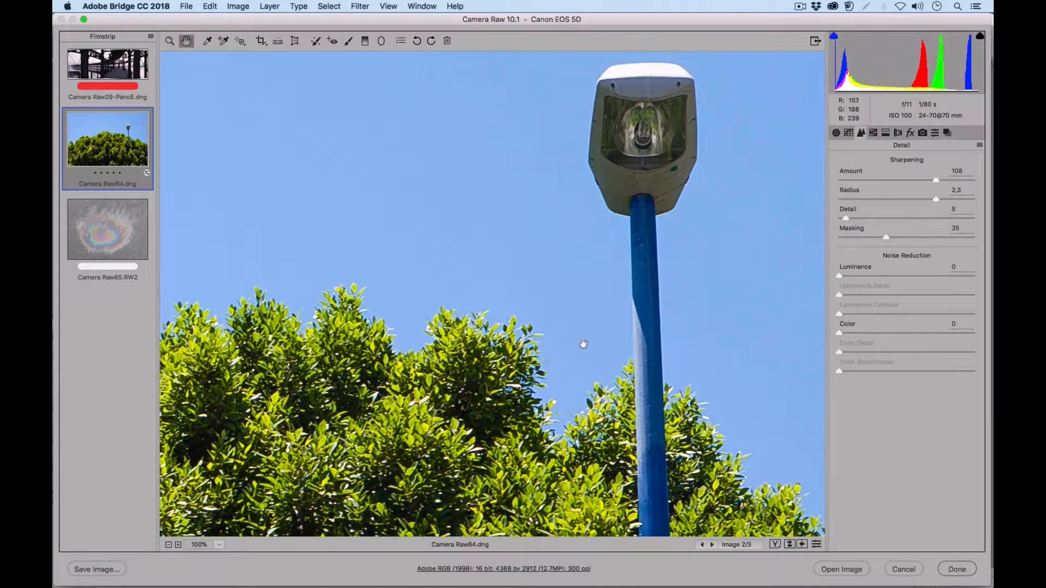
{"action": "left_click", "coordinate": [817, 545]}
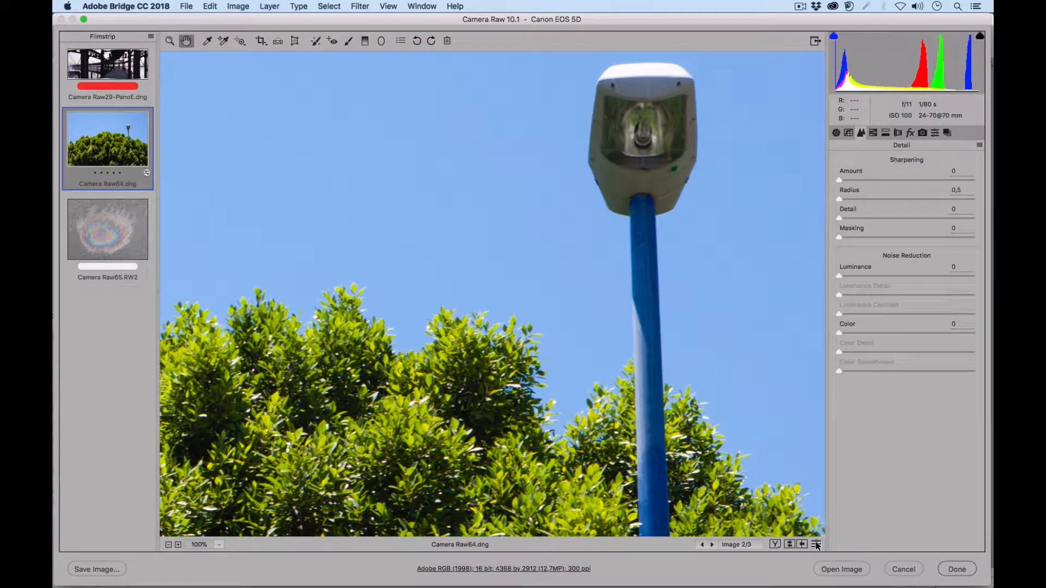
{"action": "left_click", "coordinate": [817, 546]}
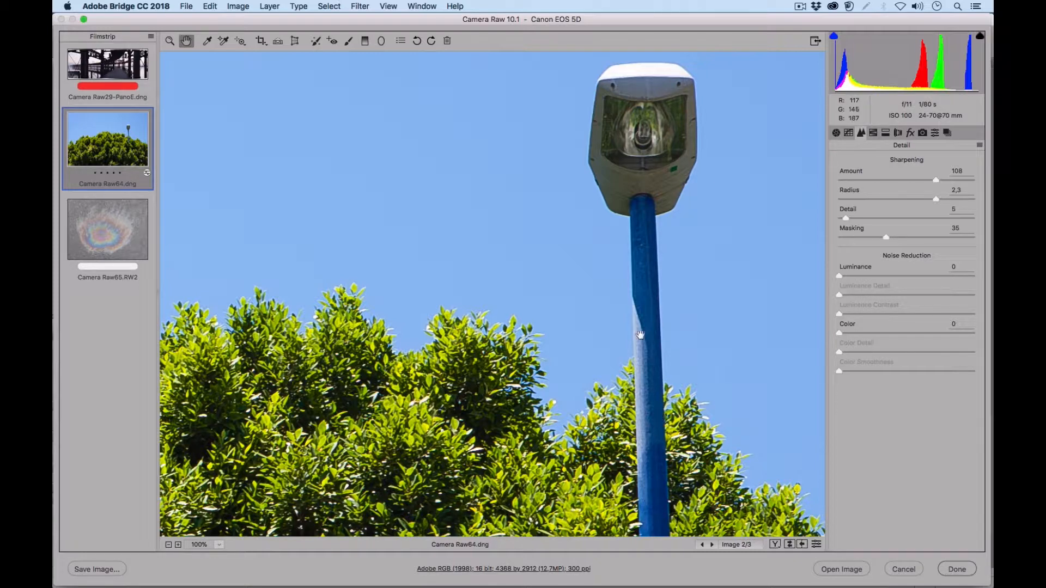
{"action": "left_click", "coordinate": [816, 545]}
{"action": "left_click", "coordinate": [817, 544]}
{"action": "mouse_move", "coordinate": [941, 179]}
{"action": "left_mouse_down"}
{"action": "mouse_move", "coordinate": [933, 199]}
{"action": "mouse_move", "coordinate": [920, 197]}
{"action": "mouse_move", "coordinate": [925, 184]}
{"action": "left_mouse_up"}
{"action": "left_click", "coordinate": [889, 239]}
Step: Switch to Camera Raw65.RW2 and set its Basic values: Blacks -44, Shadows -28, Exposure -0.35 and Contrast +40
{"action": "left_click", "coordinate": [118, 238]}
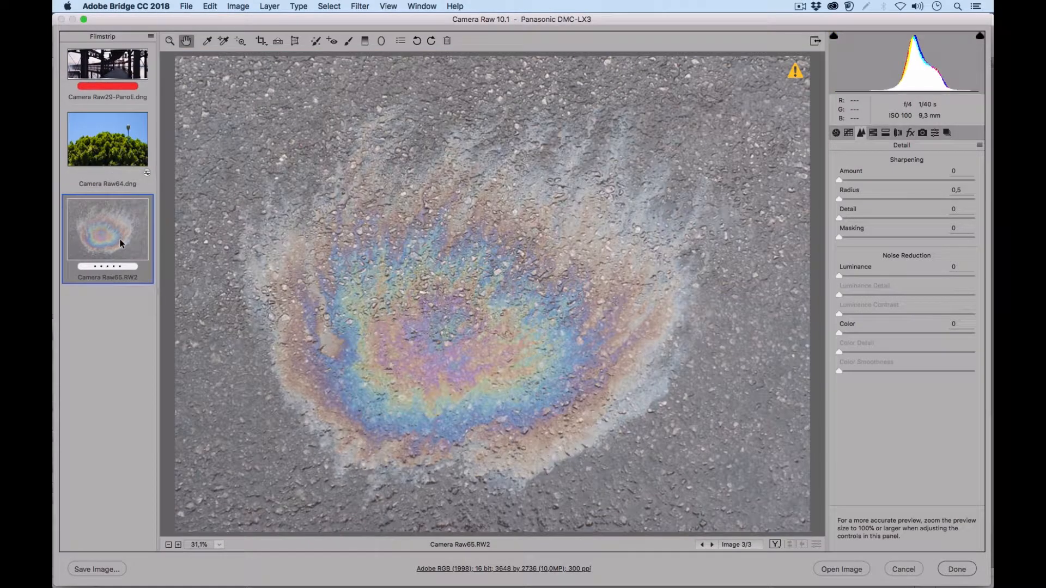
{"action": "left_click", "coordinate": [836, 133]}
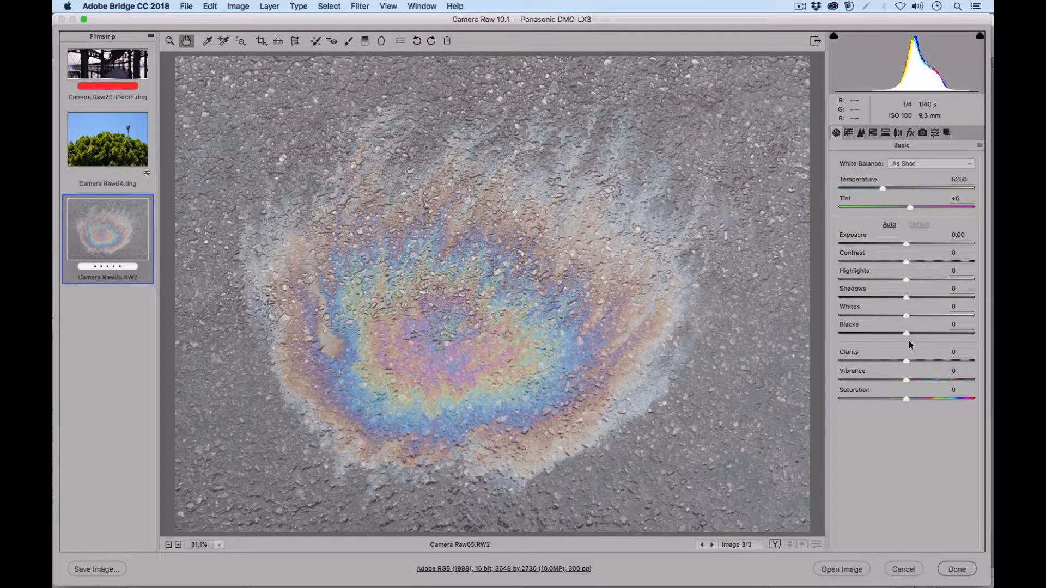
{"action": "left_click_drag", "start_coordinate": [907, 335], "coordinate": [876, 333]}
{"action": "left_click_drag", "start_coordinate": [905, 298], "coordinate": [887, 297]}
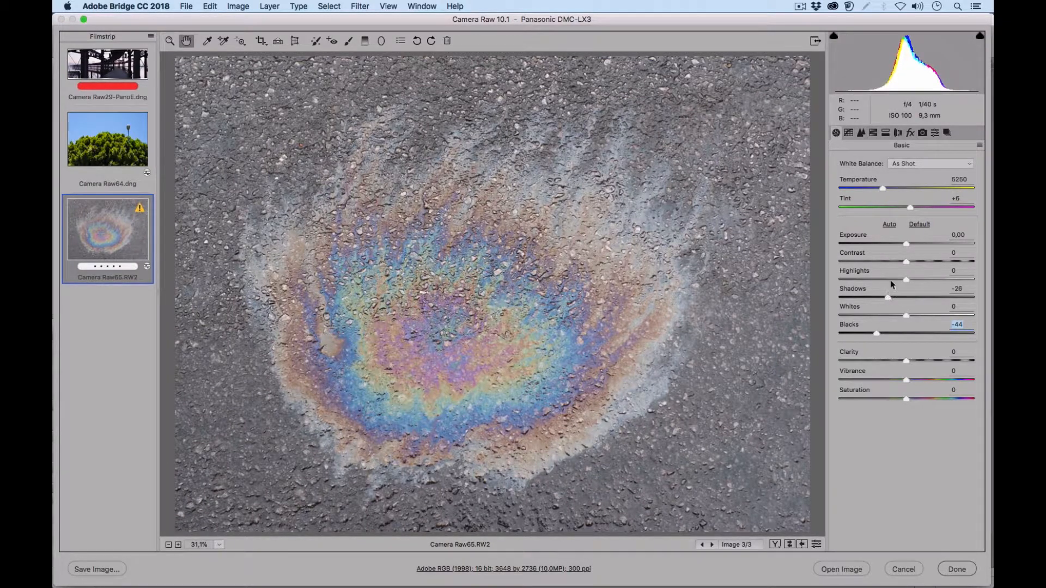
{"action": "left_click_drag", "start_coordinate": [907, 243], "coordinate": [934, 262]}
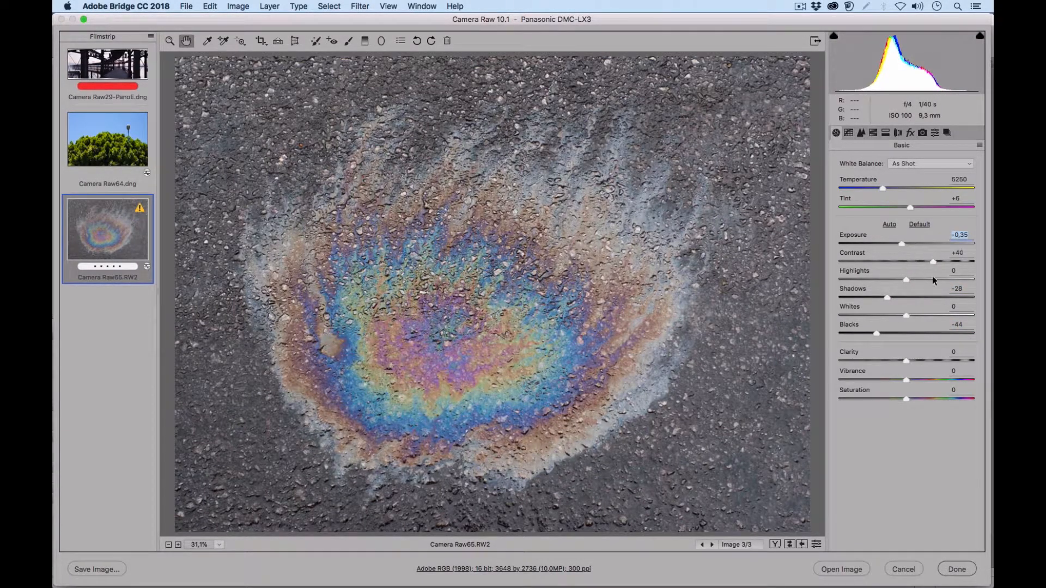
Step: Strengthen the oil-stain photo's tones with Whites +29, Highlights +30, Contrast +60, Blacks -56 and Exposure -0.45
{"action": "left_click_drag", "start_coordinate": [918, 314], "coordinate": [926, 315]}
{"action": "left_click_drag", "start_coordinate": [906, 280], "coordinate": [946, 261]}
{"action": "left_click_drag", "start_coordinate": [875, 333], "coordinate": [868, 334]}
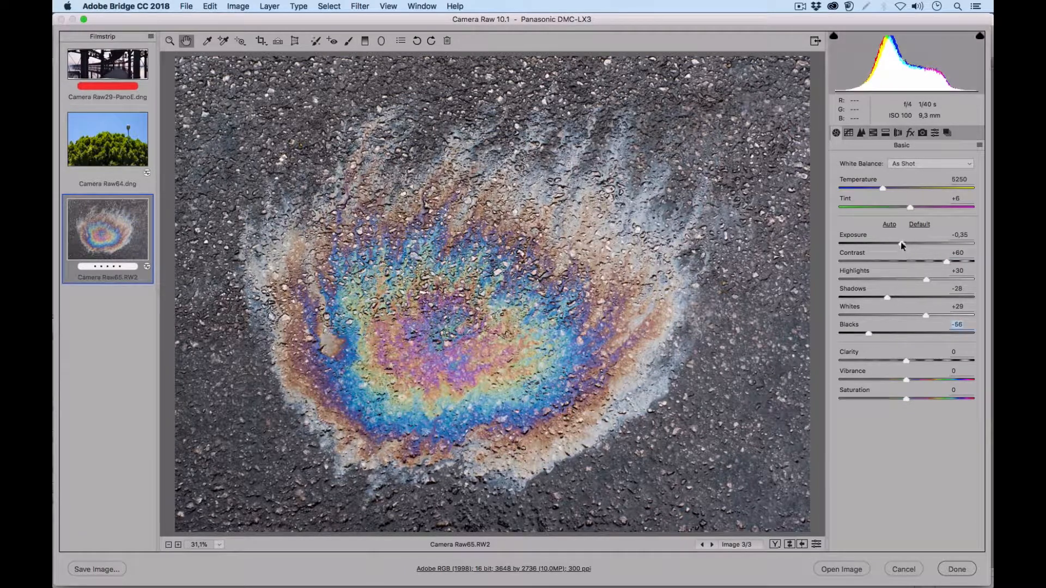
{"action": "left_click_drag", "start_coordinate": [902, 243], "coordinate": [901, 243]}
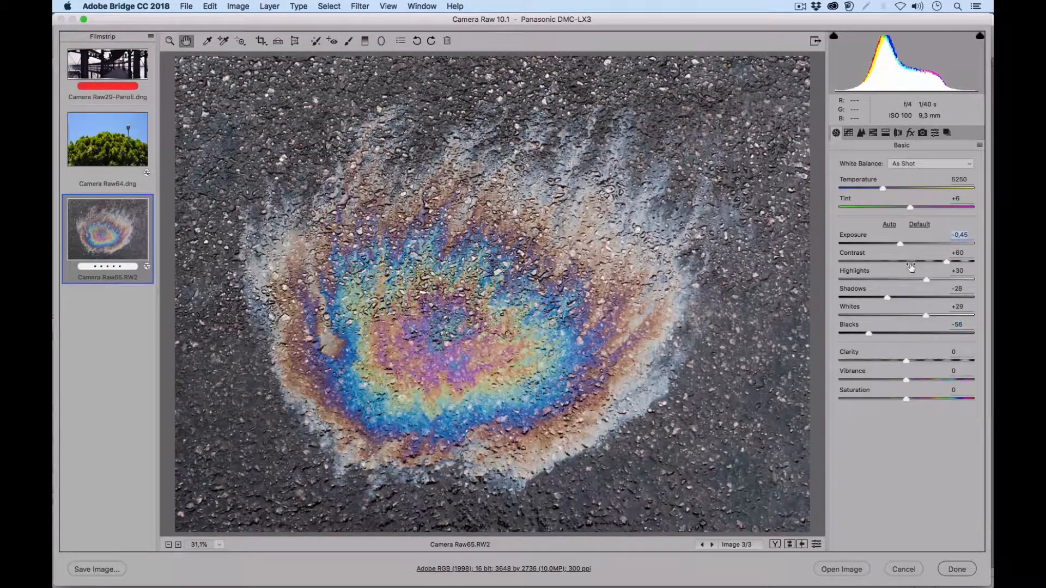
Step: Set the oil-stain photo's Temperature to 5400, Clarity to +16 and Vibrance to +19, and open its Detail settings
{"action": "left_click_drag", "start_coordinate": [882, 191], "coordinate": [887, 189]}
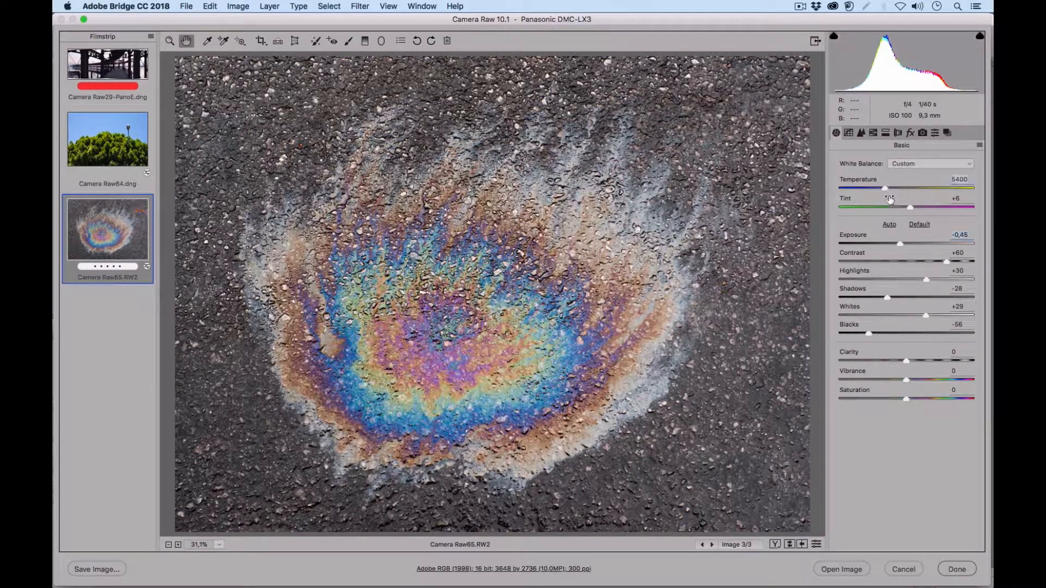
{"action": "left_click", "coordinate": [917, 360]}
{"action": "left_click_drag", "start_coordinate": [906, 380], "coordinate": [920, 380]}
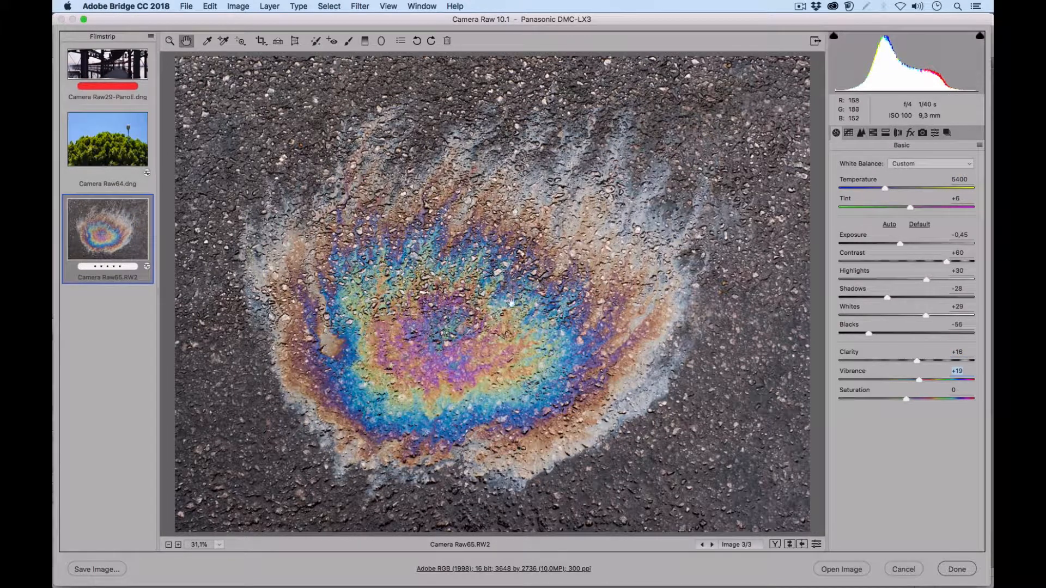
{"action": "left_click", "coordinate": [861, 134]}
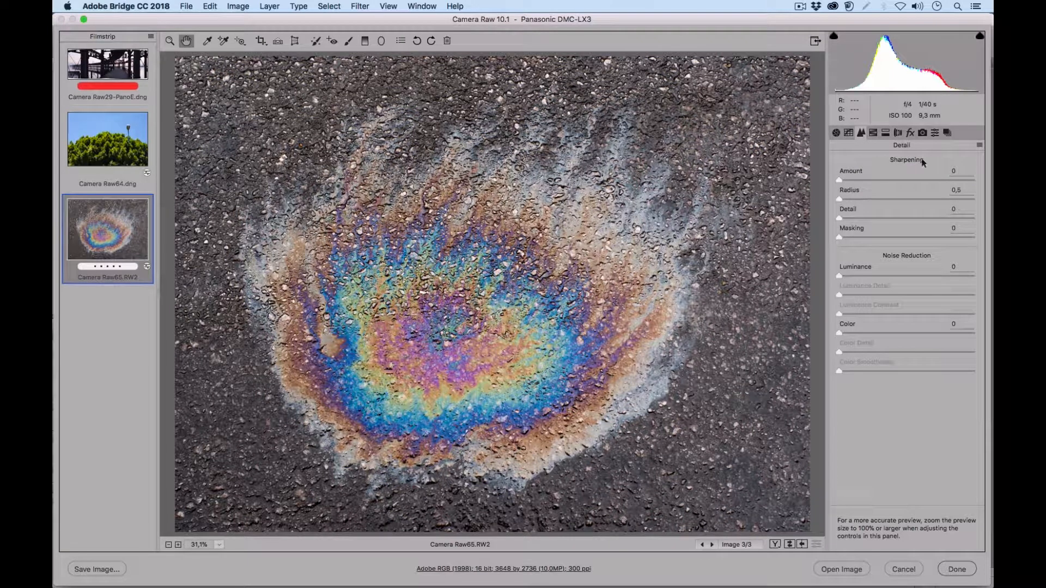
Step: Raise the oil-stain photo's Clarity to +35 in the Basic settings, lower it slightly, and return to the Detail settings
{"action": "left_click", "coordinate": [837, 133]}
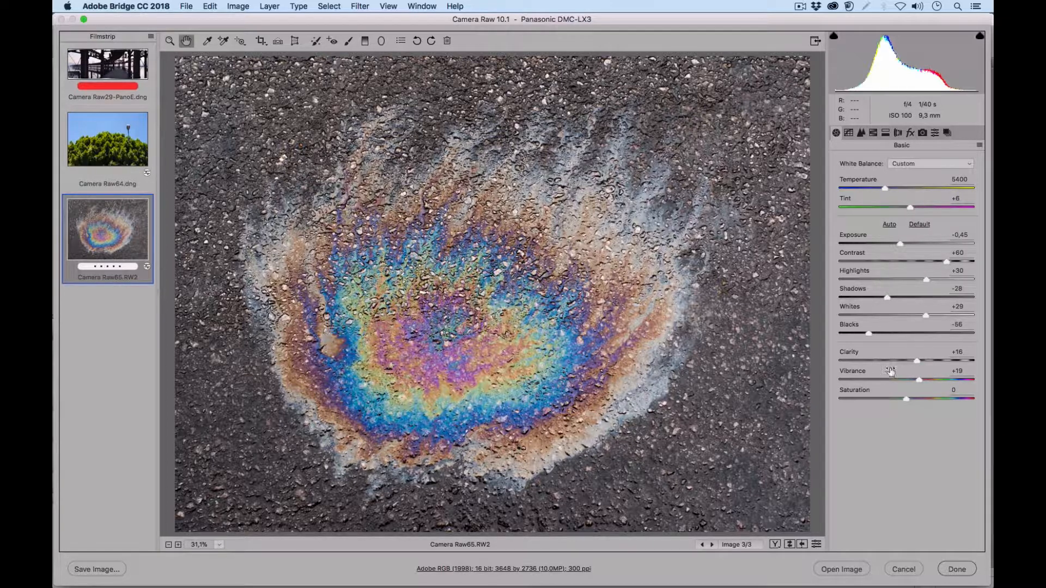
{"action": "left_click", "coordinate": [861, 134]}
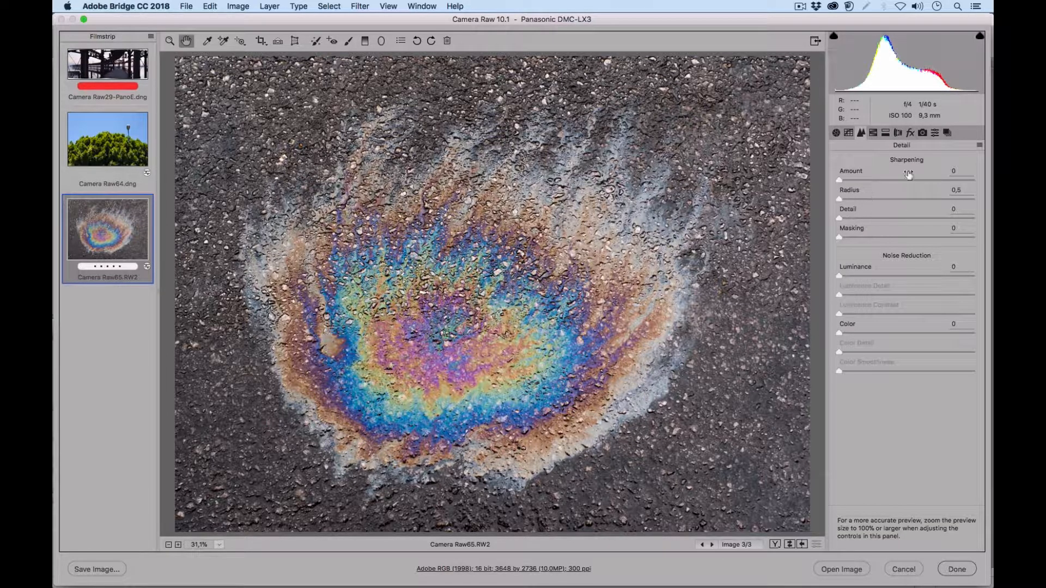
{"action": "left_click", "coordinate": [837, 134]}
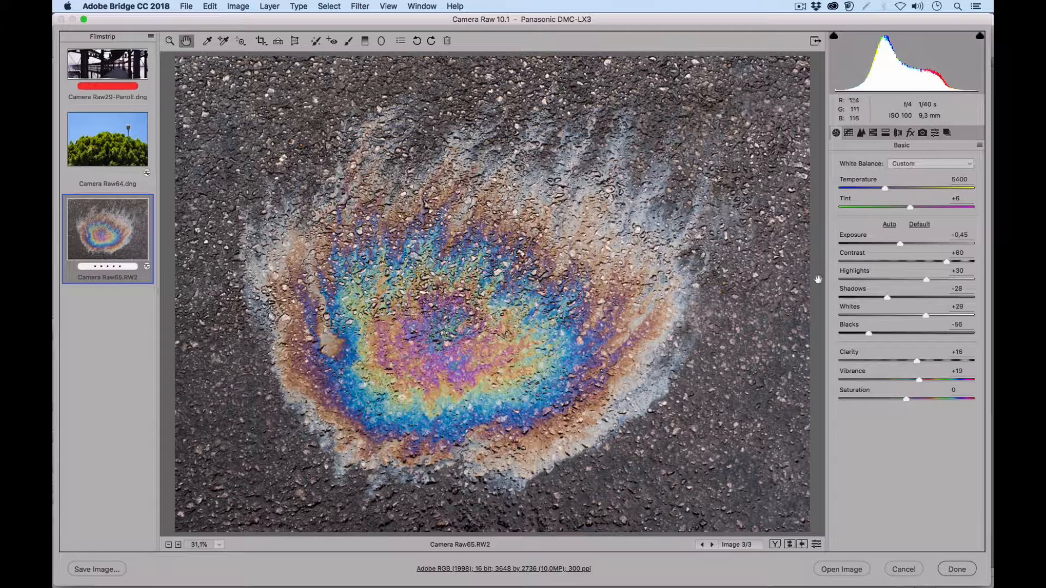
{"action": "mouse_move", "coordinate": [917, 360]}
{"action": "left_mouse_down"}
{"action": "mouse_move", "coordinate": [937, 355]}
{"action": "mouse_move", "coordinate": [895, 361]}
{"action": "mouse_move", "coordinate": [948, 353]}
{"action": "mouse_move", "coordinate": [895, 358]}
{"action": "mouse_move", "coordinate": [946, 354]}
{"action": "mouse_move", "coordinate": [923, 355]}
{"action": "mouse_move", "coordinate": [931, 350]}
{"action": "left_mouse_up"}
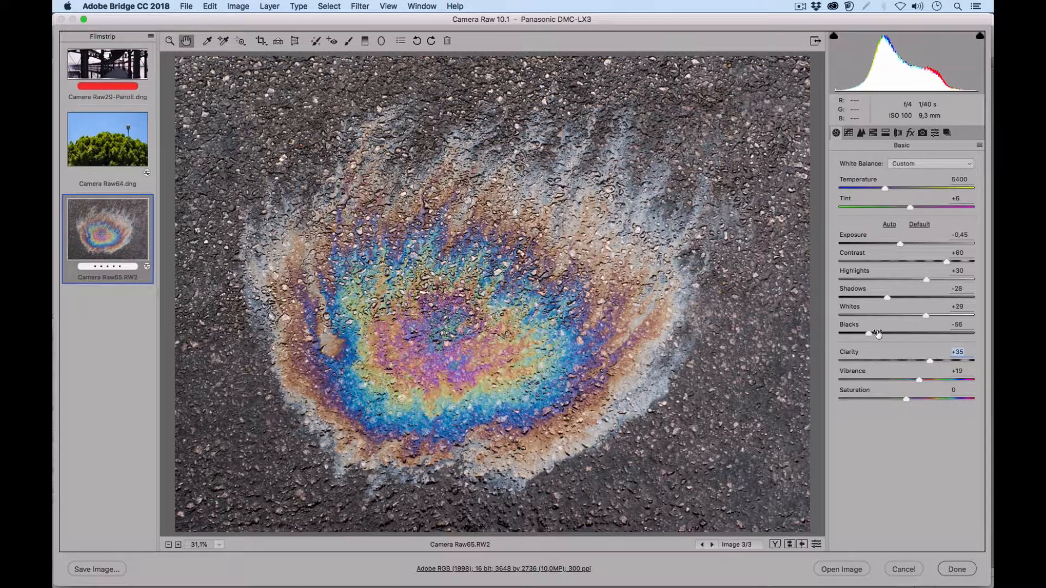
{"action": "left_click_drag", "start_coordinate": [929, 361], "coordinate": [923, 362]}
{"action": "left_click", "coordinate": [862, 133]}
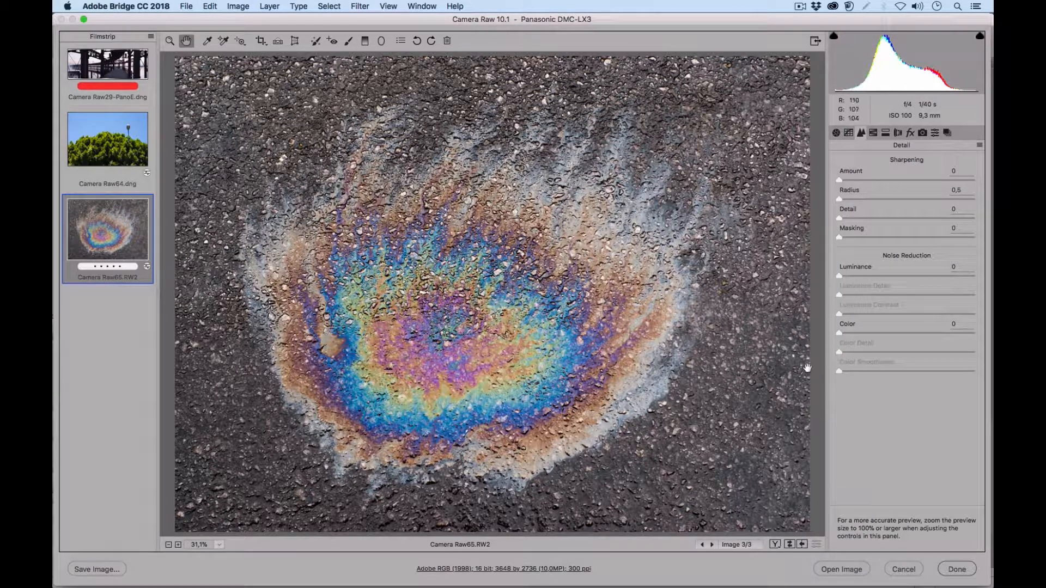
Step: View the oil-stain photo at 100%, set sharpening Amount to 109 and Radius to 1.8, and compare with the Detail defaults
{"action": "left_click", "coordinate": [220, 545]}
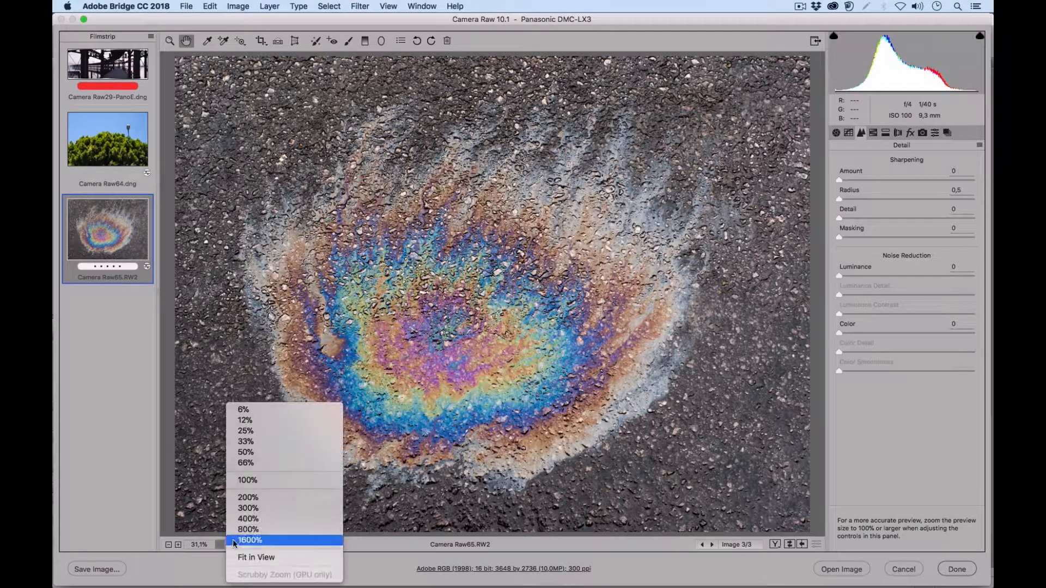
{"action": "left_click", "coordinate": [275, 484]}
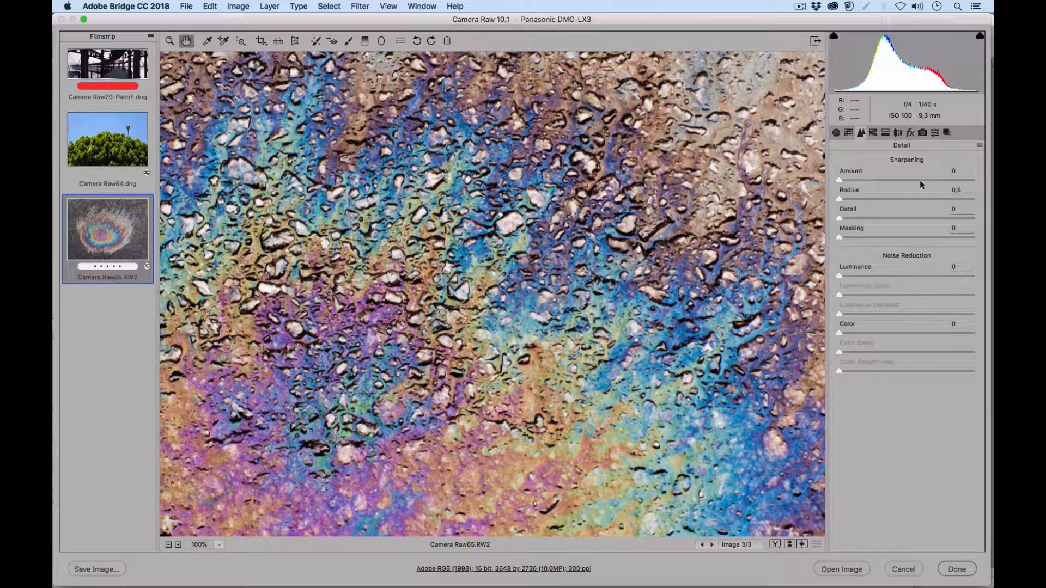
{"action": "left_click_drag", "start_coordinate": [935, 178], "coordinate": [844, 177]}
{"action": "left_click_drag", "start_coordinate": [887, 183], "coordinate": [900, 181]}
{"action": "left_click_drag", "start_coordinate": [840, 199], "coordinate": [866, 201]}
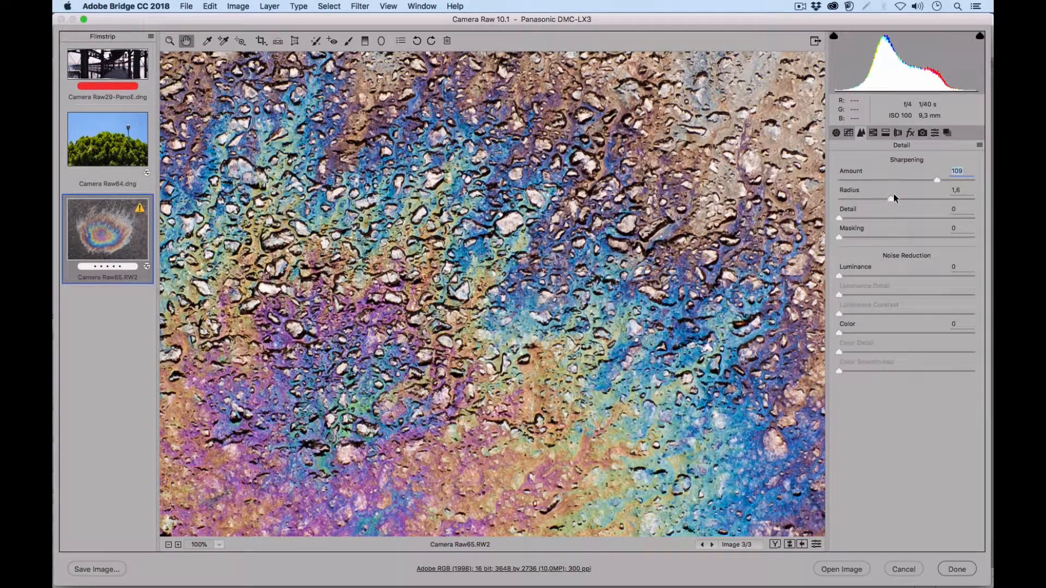
{"action": "left_click", "coordinate": [910, 197]}
{"action": "left_click", "coordinate": [817, 546]}
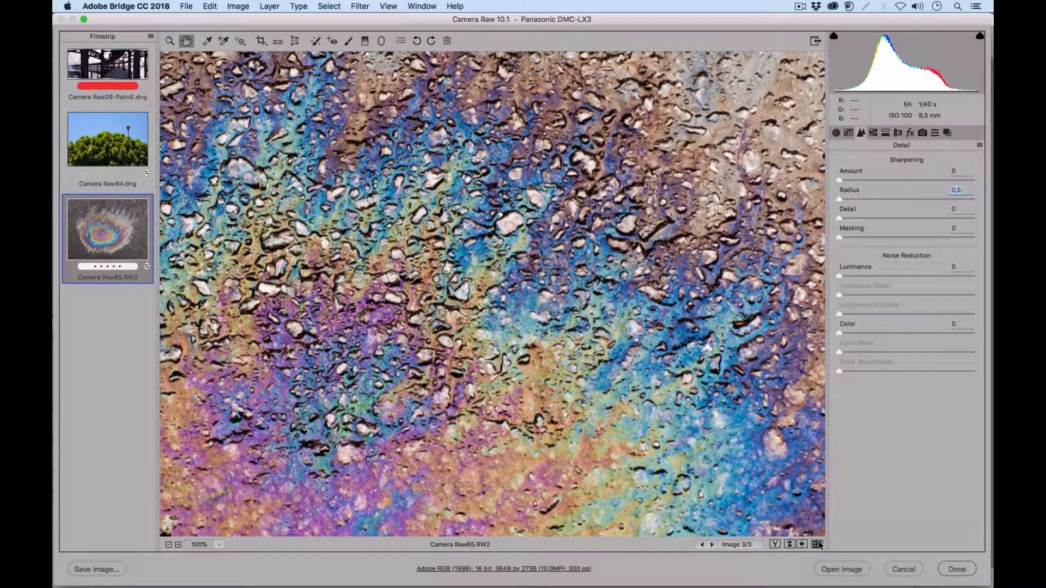
{"action": "left_click", "coordinate": [819, 545]}
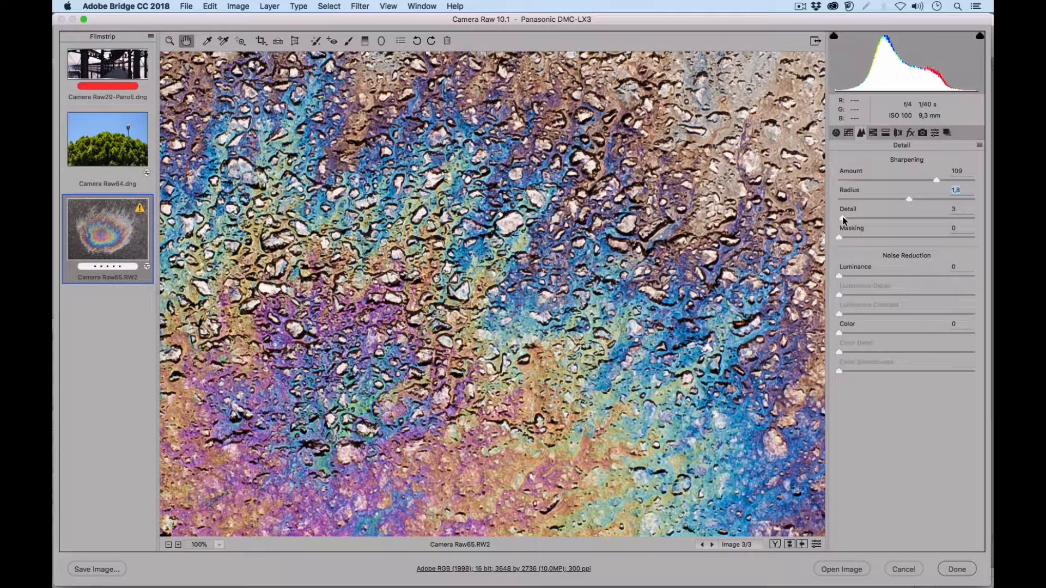
Step: Set the sharpening Detail to 4 and repeatedly compare the current sharpening with the panel's defaults
{"action": "left_click_drag", "start_coordinate": [842, 217], "coordinate": [845, 218]}
{"action": "left_click", "coordinate": [816, 545]}
{"action": "left_click", "coordinate": [817, 546]}
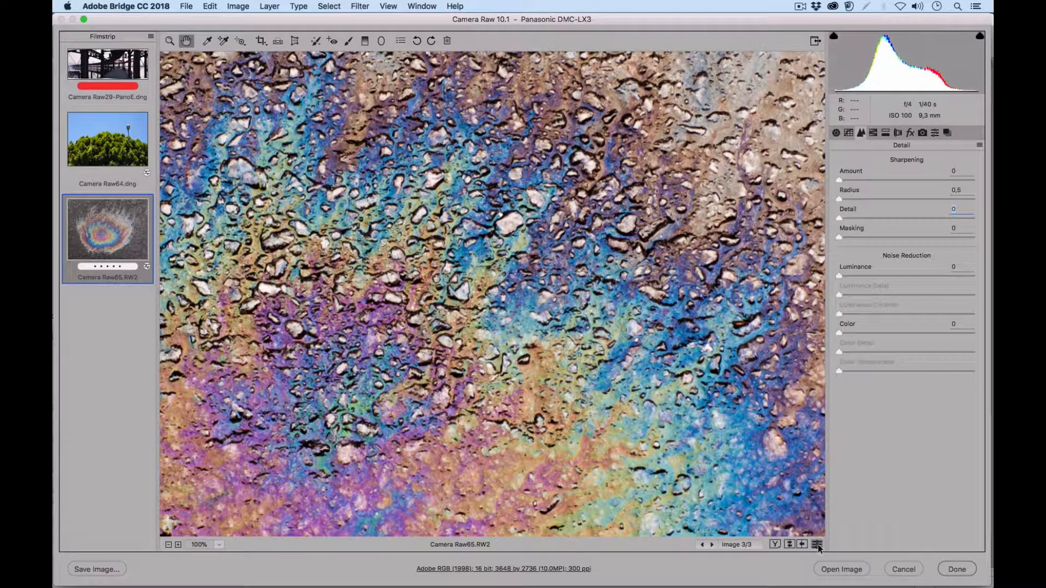
{"action": "left_click", "coordinate": [820, 545]}
{"action": "left_click", "coordinate": [820, 545]}
{"action": "left_click", "coordinate": [820, 547]}
{"action": "left_click", "coordinate": [820, 547]}
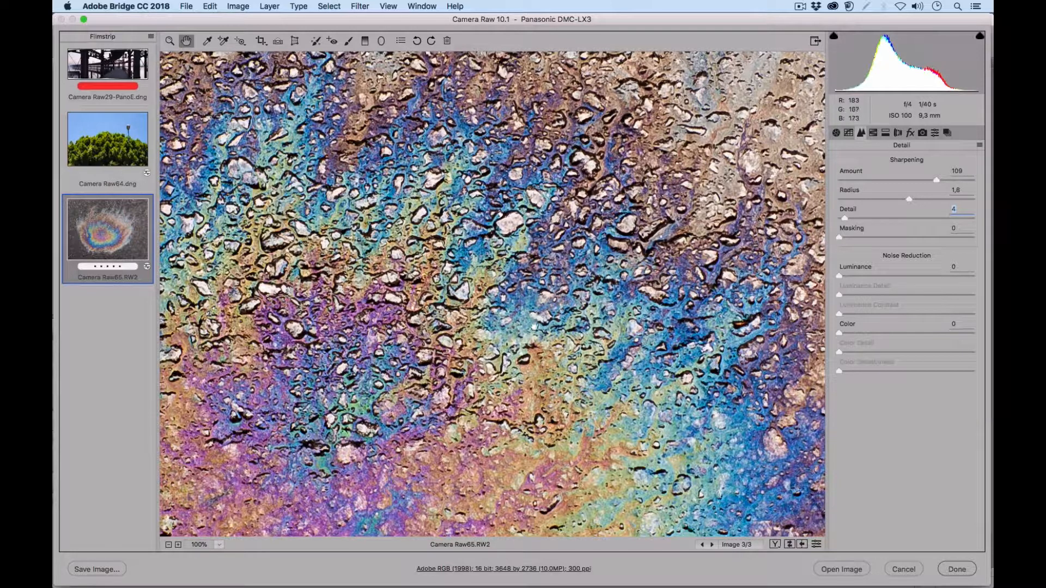
Step: Set the sharpening Masking to 58 and fit the whole photo in view
{"action": "left_click", "coordinate": [916, 237]}
{"action": "left_click", "coordinate": [220, 546]}
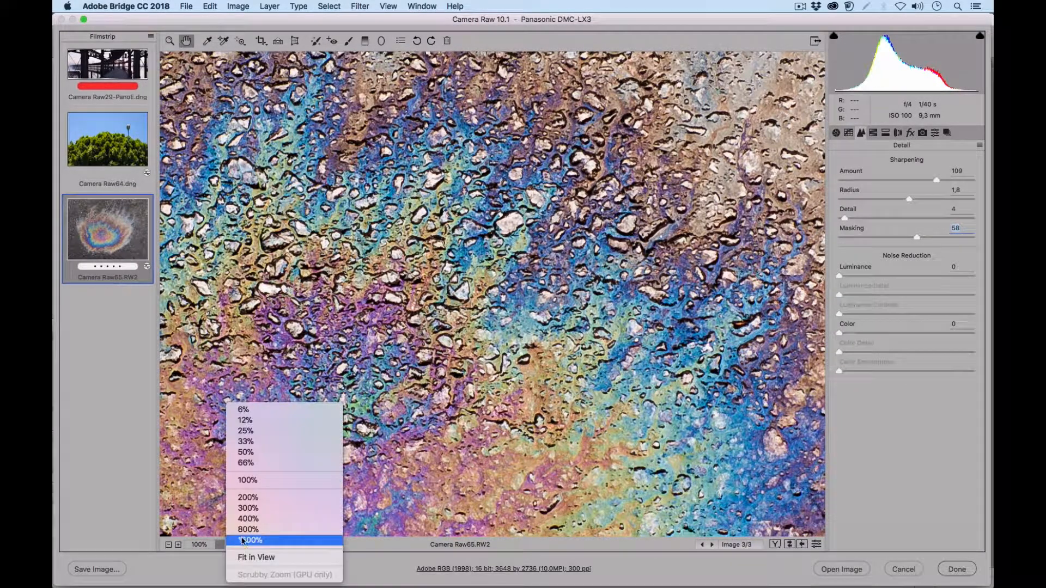
{"action": "left_click", "coordinate": [253, 559]}
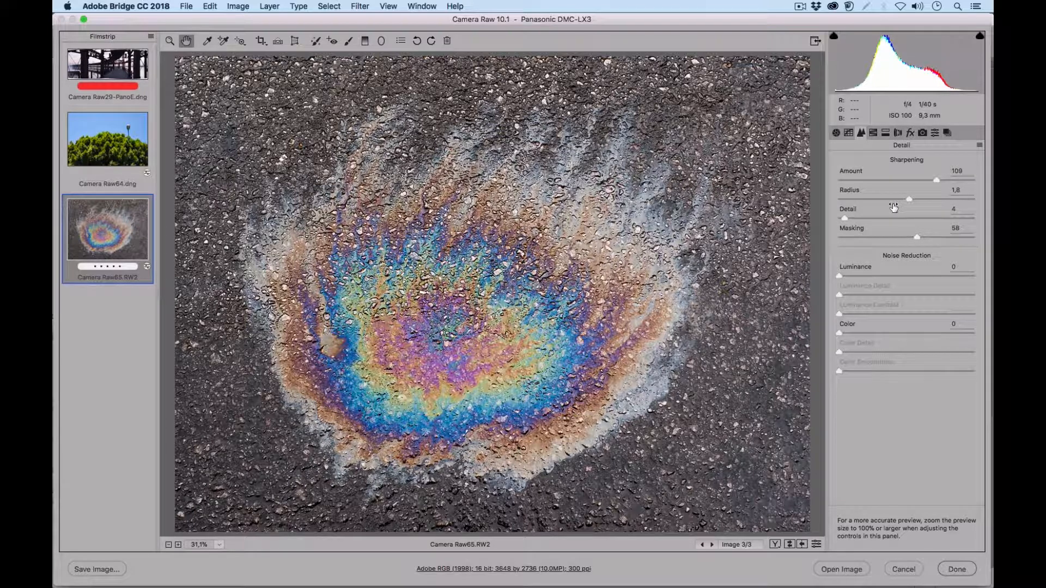
Step: Reset the sharpening to Amount 0, Radius 0.5, Detail 0 and Masking 0
{"action": "double_click", "coordinate": [936, 180]}
{"action": "left_click_drag", "start_coordinate": [914, 199], "coordinate": [829, 217]}
{"action": "left_click_drag", "start_coordinate": [916, 236], "coordinate": [806, 226]}
Step: Set the sharpening Amount to 110 at 200% magnification, judging the effect in the grayscale preview
{"action": "left_click", "coordinate": [219, 545]}
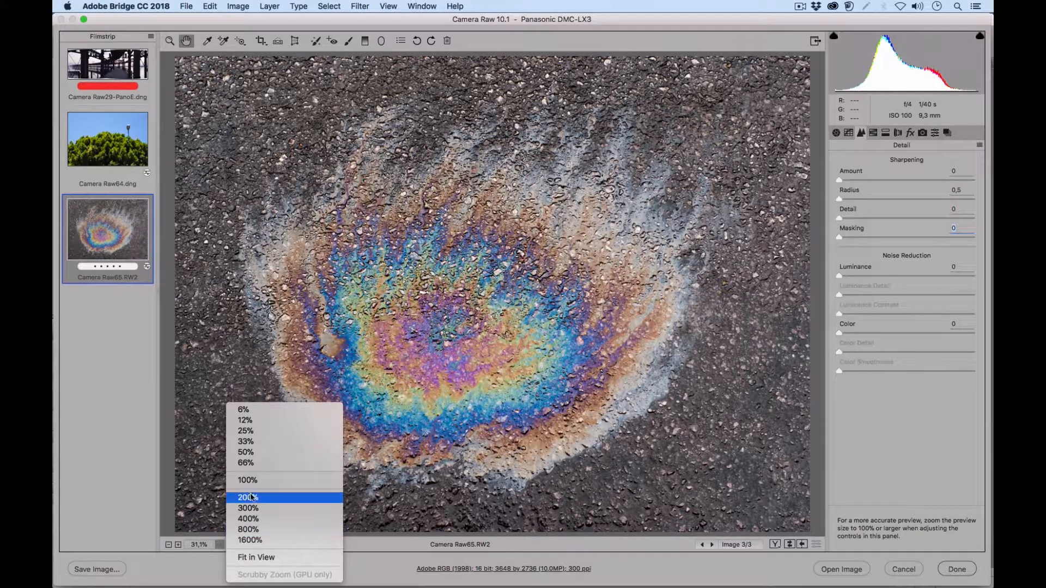
{"action": "left_click", "coordinate": [248, 497]}
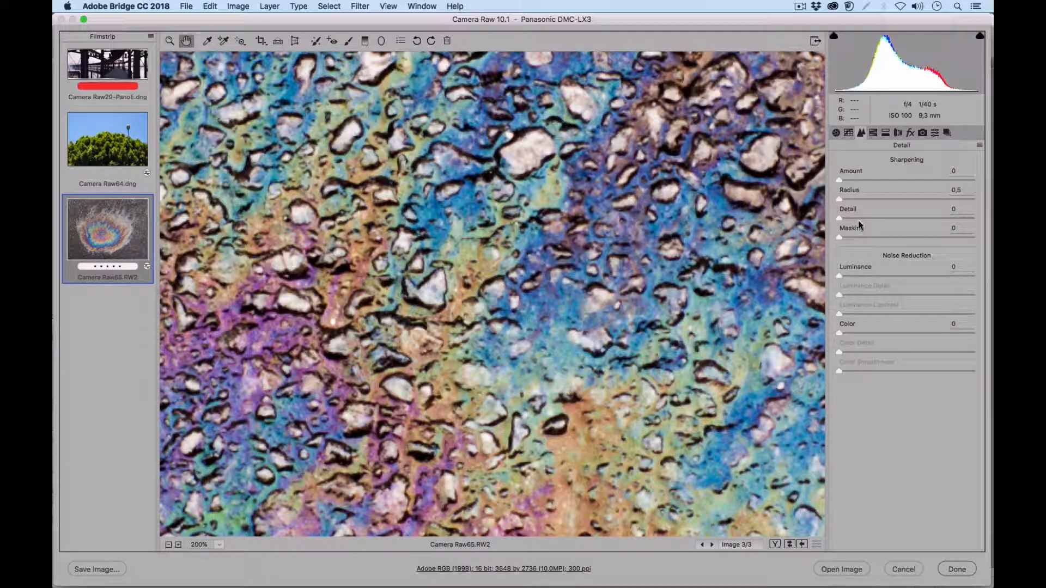
{"action": "key", "text": "alt"}
{"action": "left_click_drag", "start_coordinate": [840, 183], "coordinate": [846, 182]}
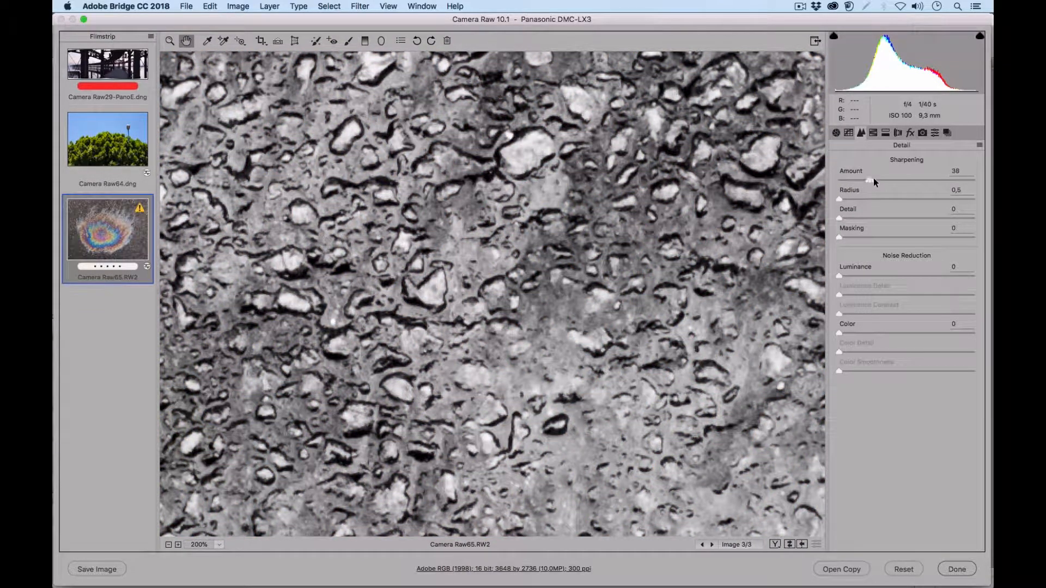
{"action": "left_click_drag", "start_coordinate": [950, 176], "coordinate": [848, 172]}
{"action": "mouse_move", "coordinate": [947, 168]}
{"action": "left_mouse_down"}
{"action": "mouse_move", "coordinate": [966, 170]}
{"action": "mouse_move", "coordinate": [894, 172]}
{"action": "mouse_move", "coordinate": [944, 172]}
{"action": "left_mouse_up"}
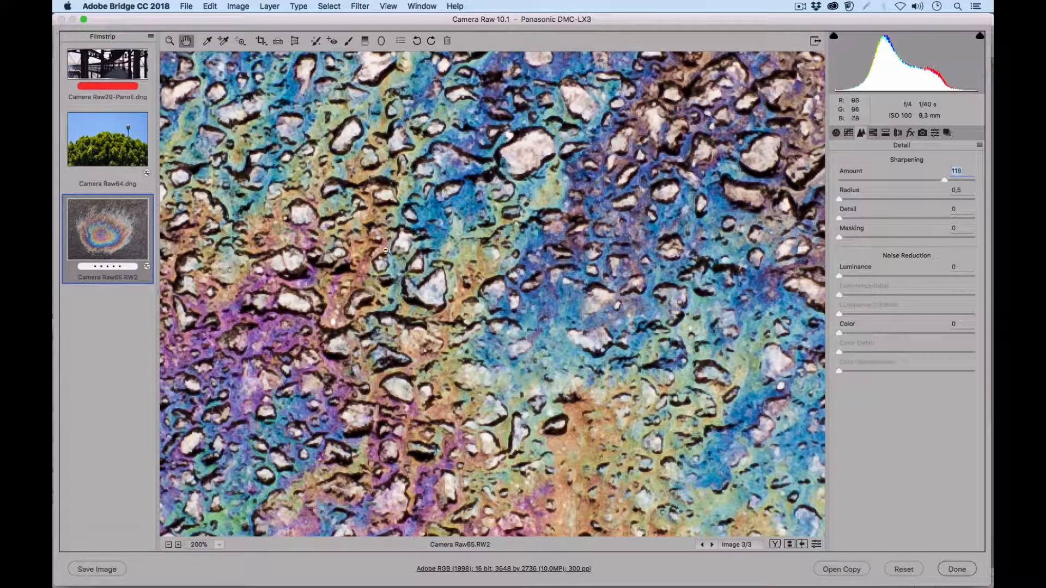
{"action": "mouse_move", "coordinate": [948, 178]}
{"action": "left_mouse_down"}
{"action": "mouse_move", "coordinate": [833, 177]}
{"action": "mouse_move", "coordinate": [934, 183]}
{"action": "left_mouse_up"}
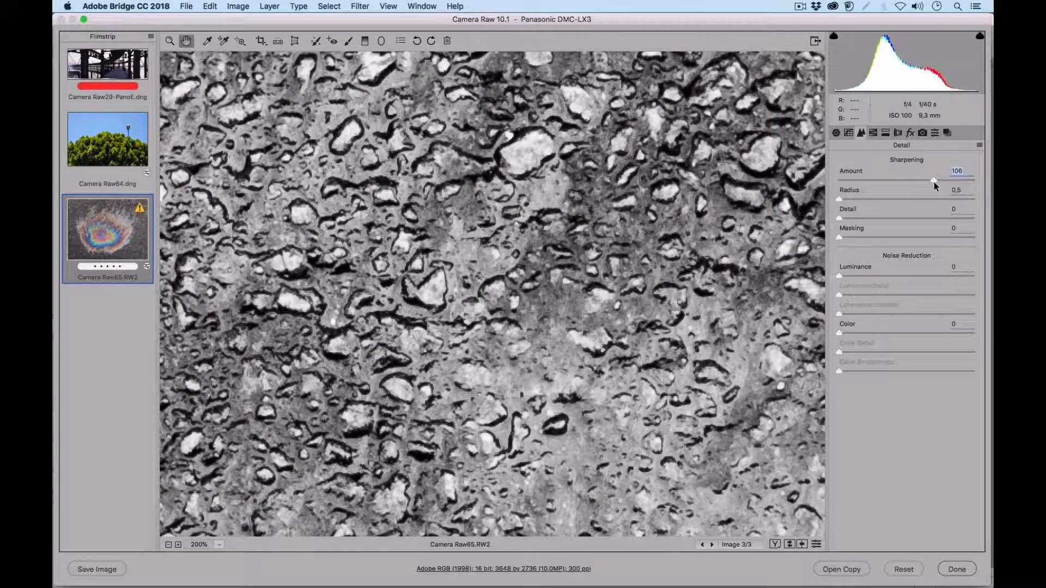
{"action": "left_click_drag", "start_coordinate": [936, 182], "coordinate": [938, 180]}
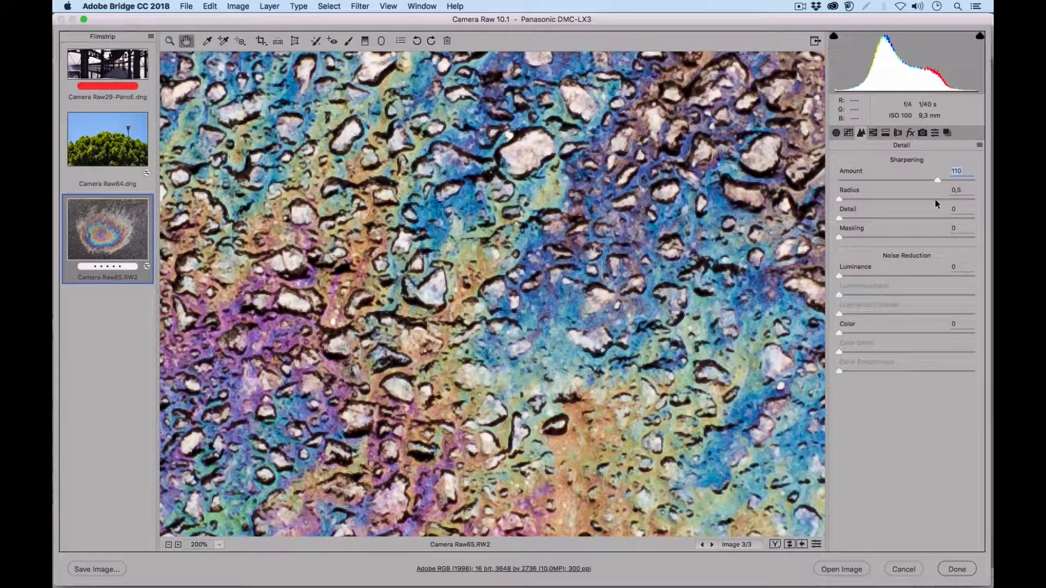
Step: Set the sharpening Radius to 2.0 and Detail to 5, judging each with the grayscale edge preview
{"action": "key", "text": "alt"}
{"action": "left_click_drag", "start_coordinate": [839, 198], "coordinate": [925, 197]}
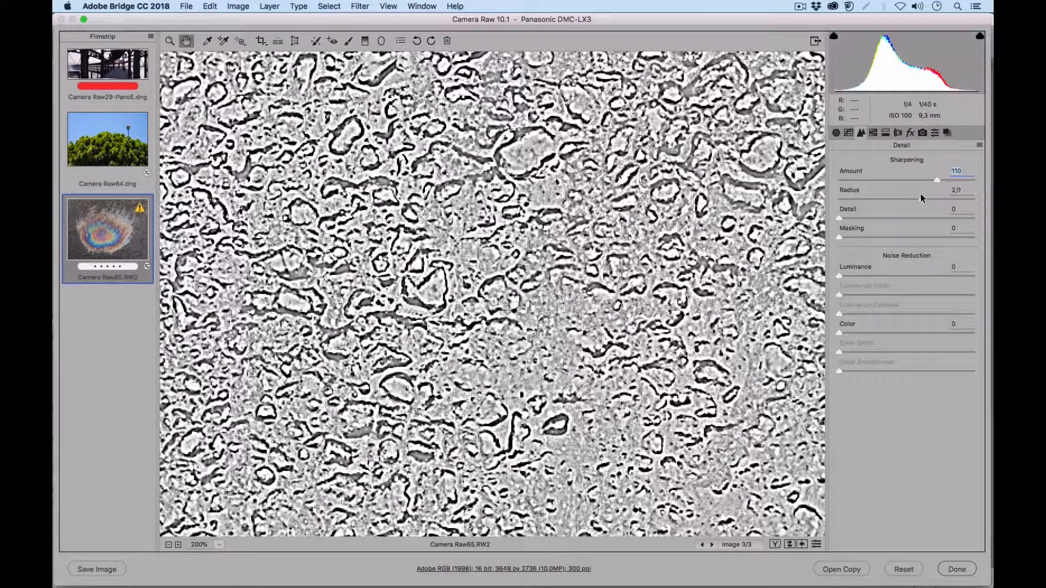
{"action": "left_click_drag", "start_coordinate": [923, 194], "coordinate": [921, 195]}
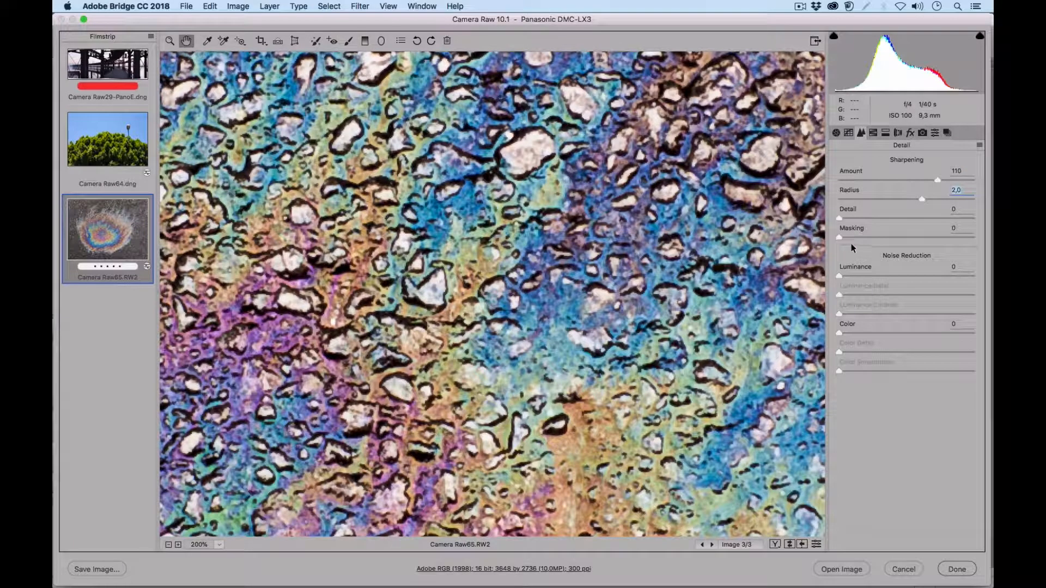
{"action": "left_click", "coordinate": [839, 218], "text": "alt"}
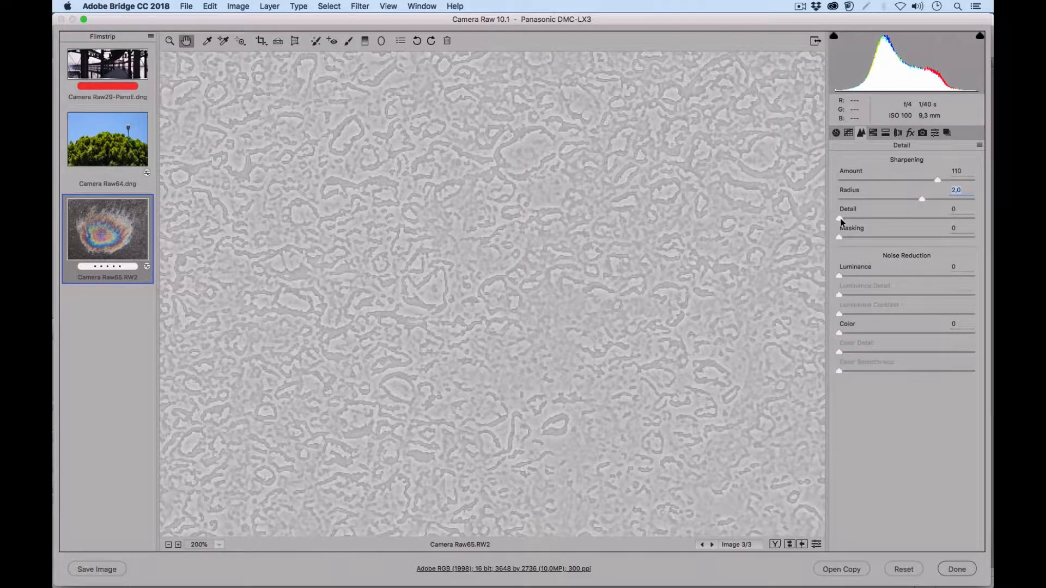
{"action": "left_click_drag", "start_coordinate": [846, 220], "coordinate": [915, 216]}
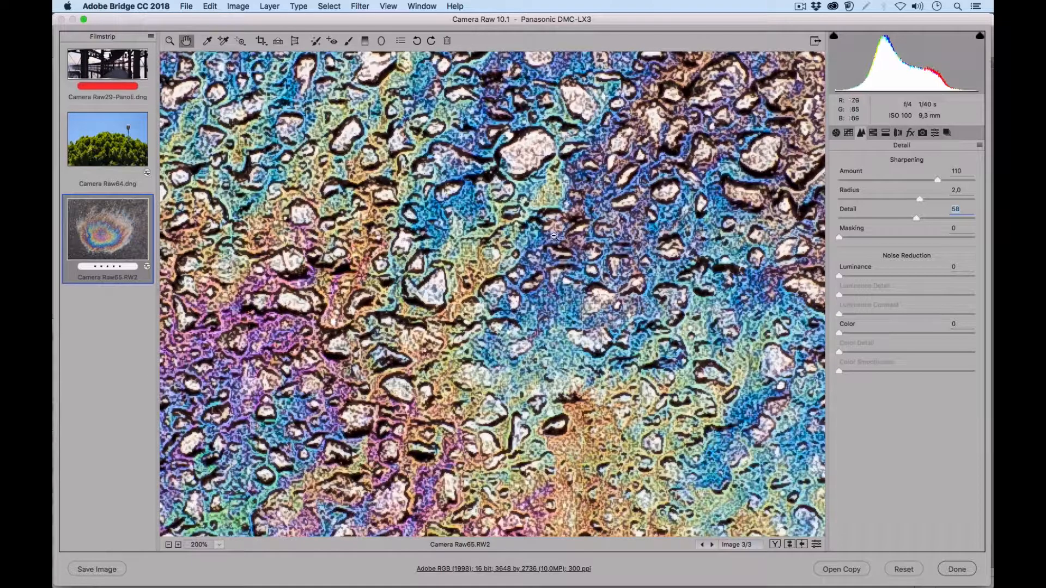
{"action": "left_click_drag", "start_coordinate": [914, 217], "coordinate": [845, 219]}
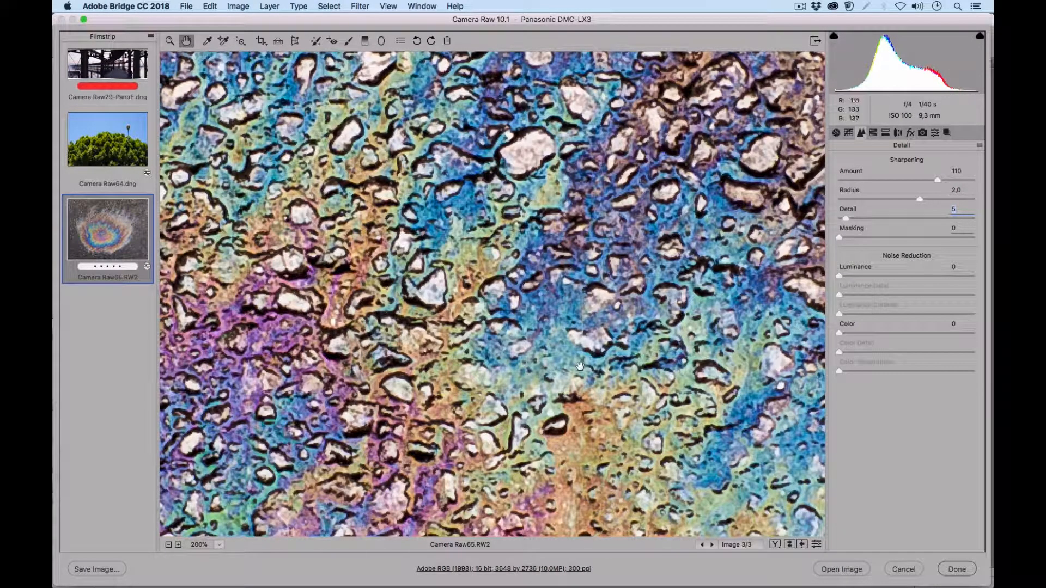
Step: Fit the photo in view and set the sharpening Masking to 81, using the black-and-white mask preview
{"action": "left_click", "coordinate": [220, 548]}
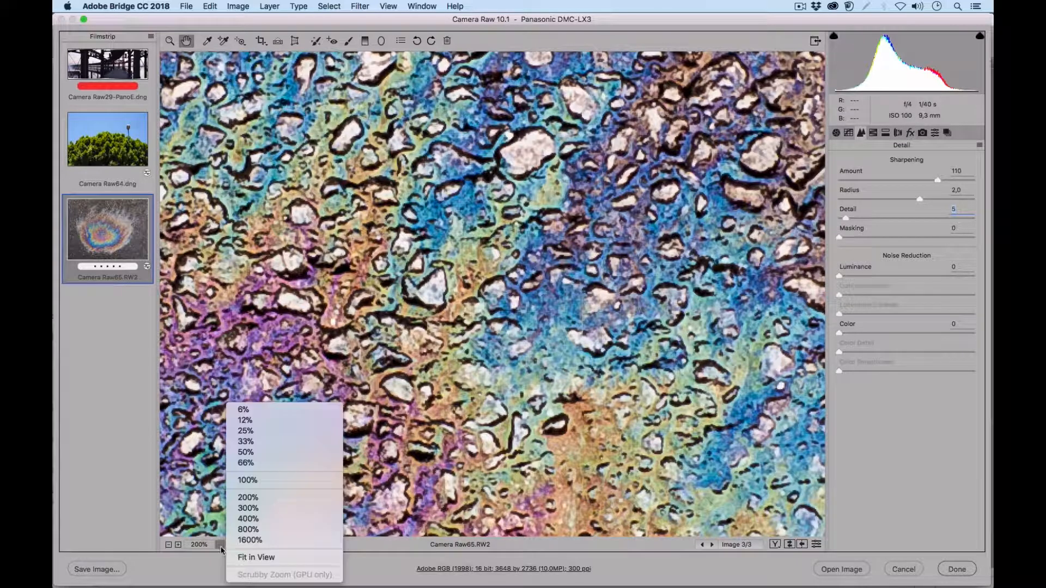
{"action": "left_click", "coordinate": [243, 555]}
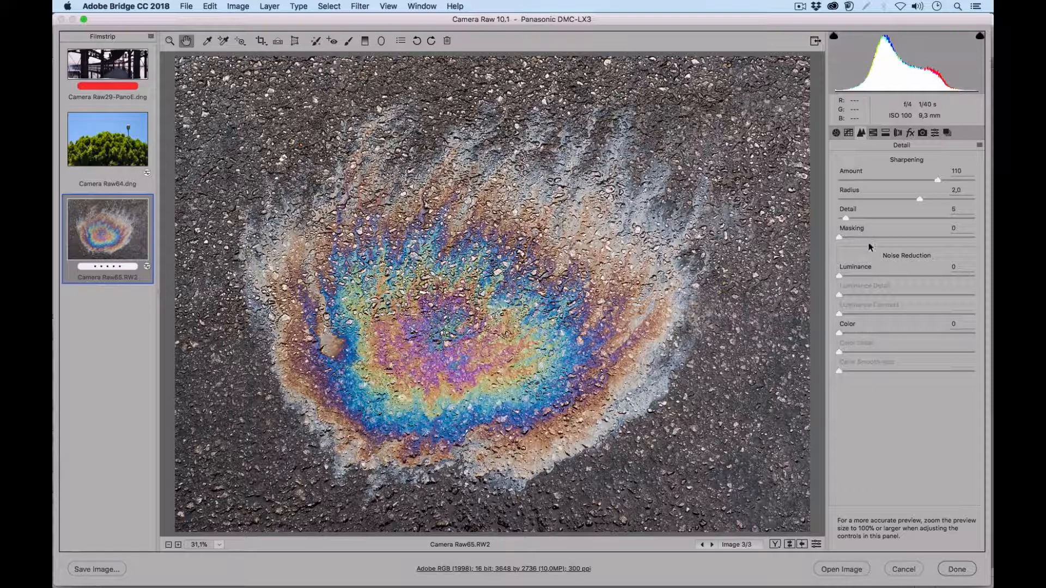
{"action": "key", "text": "alt"}
{"action": "left_click_drag", "start_coordinate": [838, 237], "coordinate": [839, 236]}
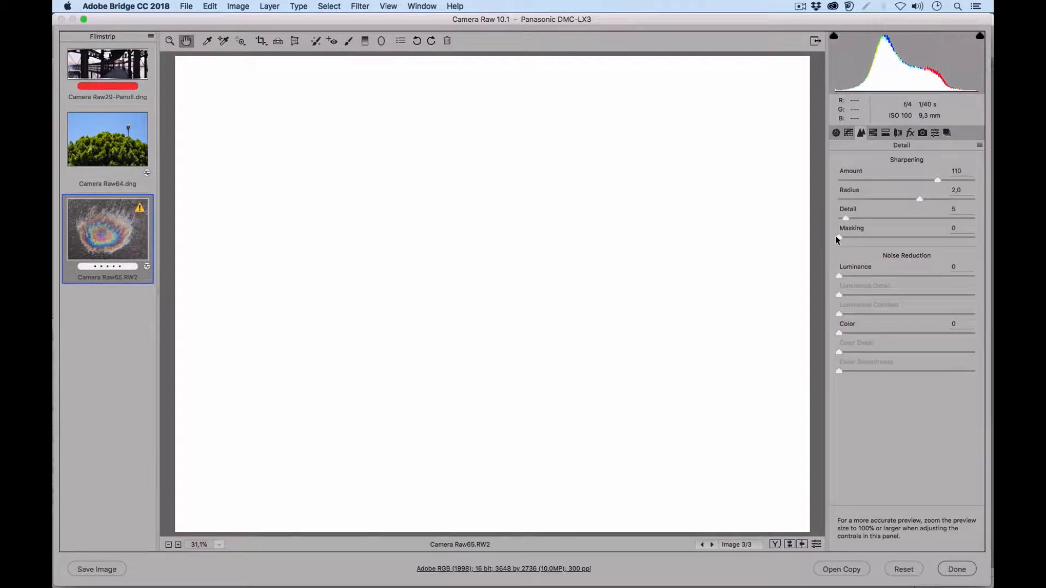
{"action": "left_click_drag", "start_coordinate": [838, 239], "coordinate": [838, 238]}
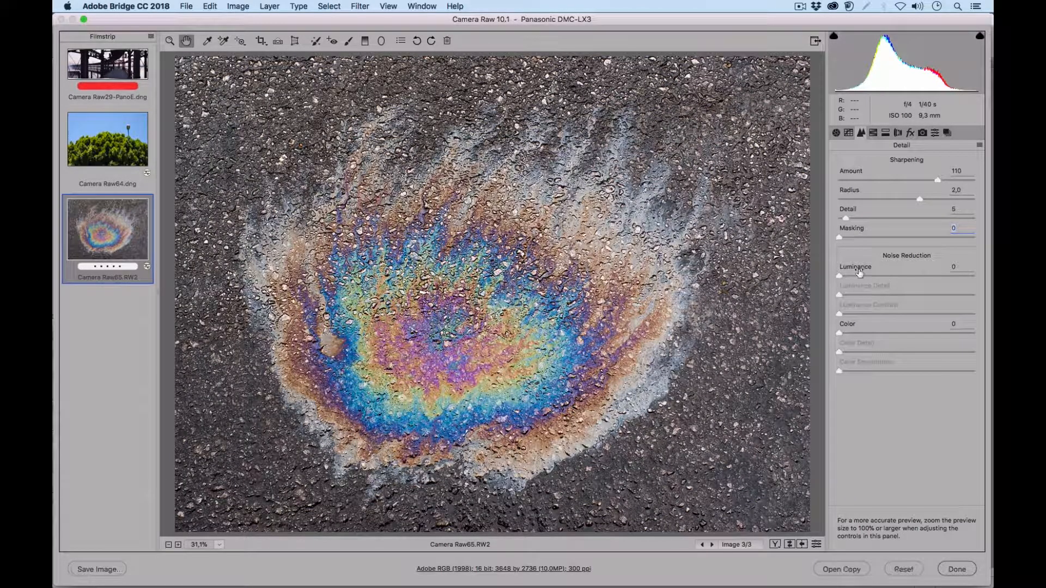
{"action": "left_click_drag", "start_coordinate": [837, 237], "coordinate": [837, 237]}
{"action": "left_click_drag", "start_coordinate": [838, 237], "coordinate": [940, 232]}
{"action": "left_click_drag", "start_coordinate": [939, 236], "coordinate": [949, 236]}
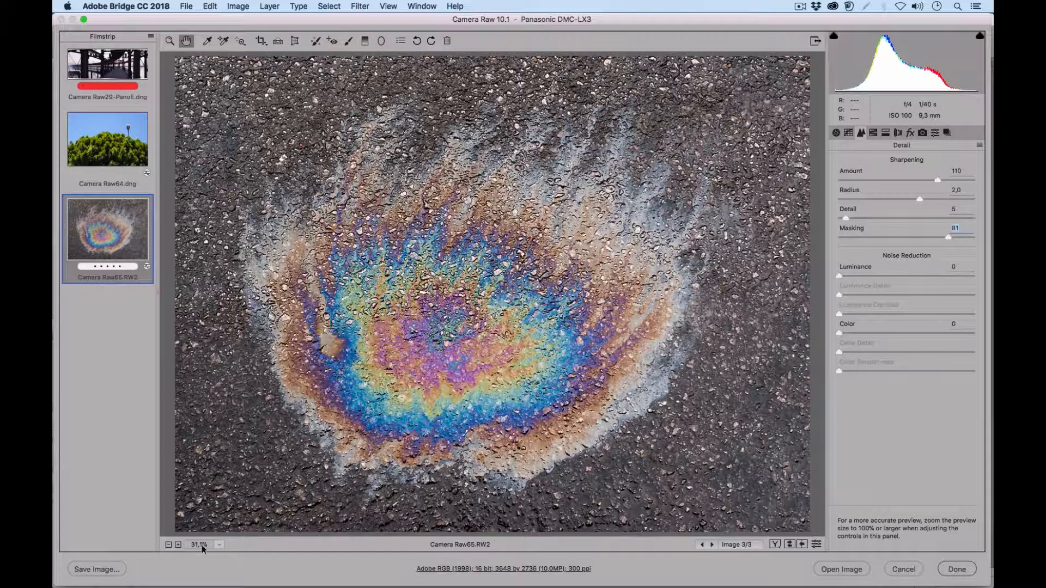
Step: Compare the oil-stain photo at 200% with and without the Detail settings, and return to the fitted view
{"action": "left_click", "coordinate": [219, 545]}
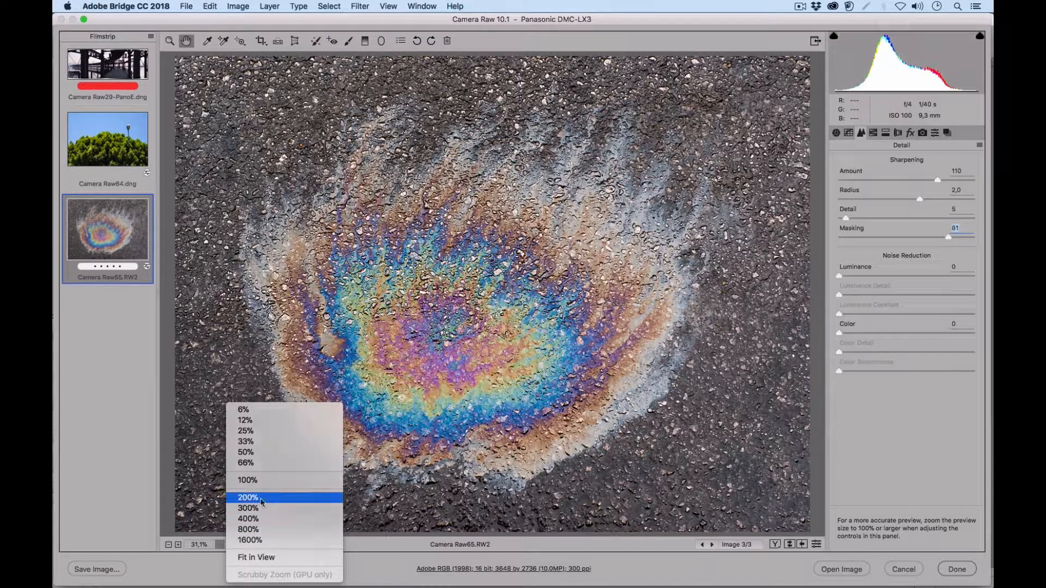
{"action": "left_click", "coordinate": [243, 498]}
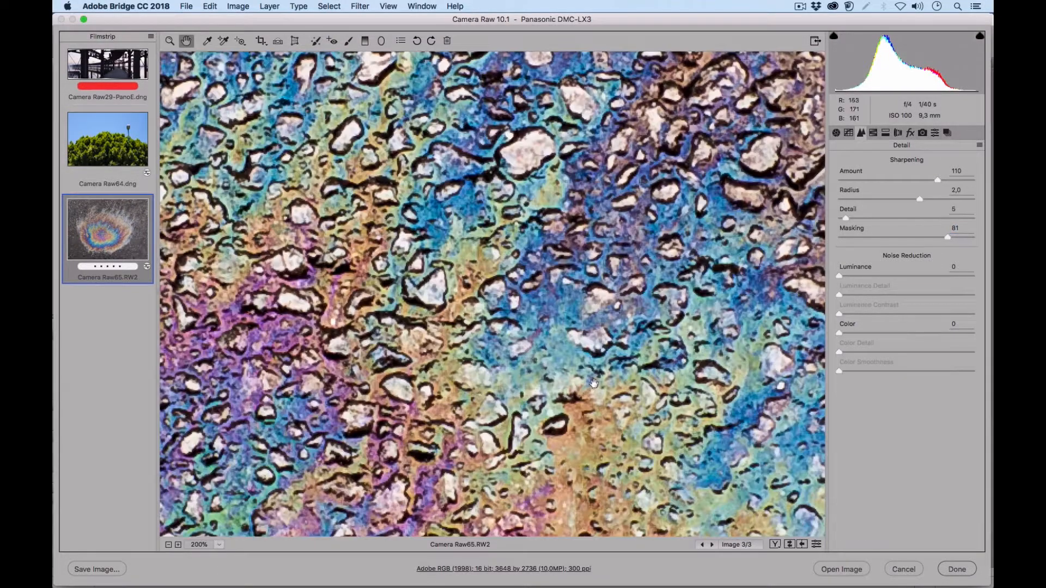
{"action": "left_click", "coordinate": [817, 545]}
{"action": "left_click", "coordinate": [817, 545]}
{"action": "left_click", "coordinate": [817, 544]}
{"action": "left_click", "coordinate": [816, 545]}
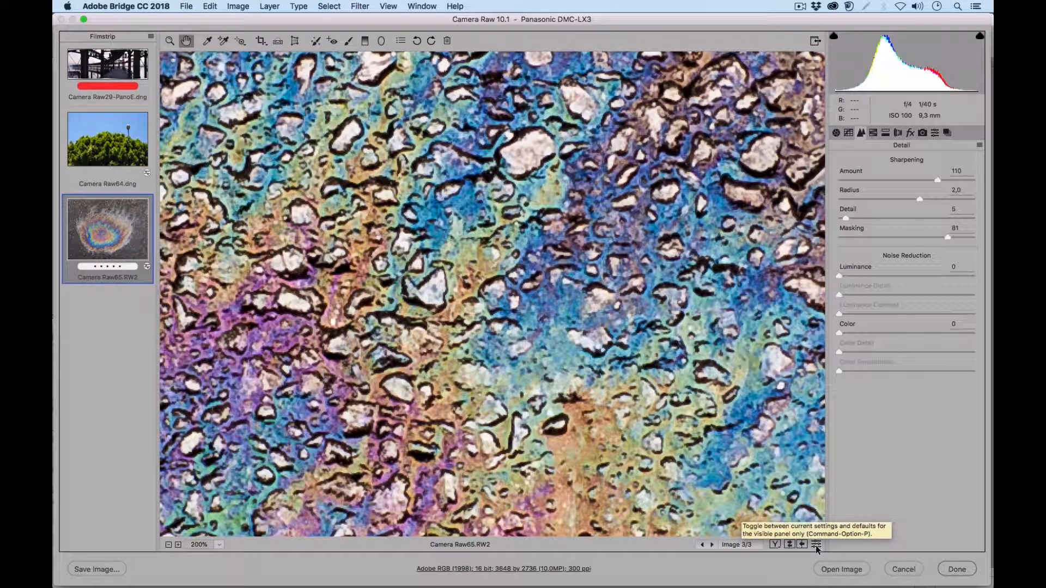
{"action": "left_click", "coordinate": [817, 545]}
{"action": "left_click", "coordinate": [817, 545]}
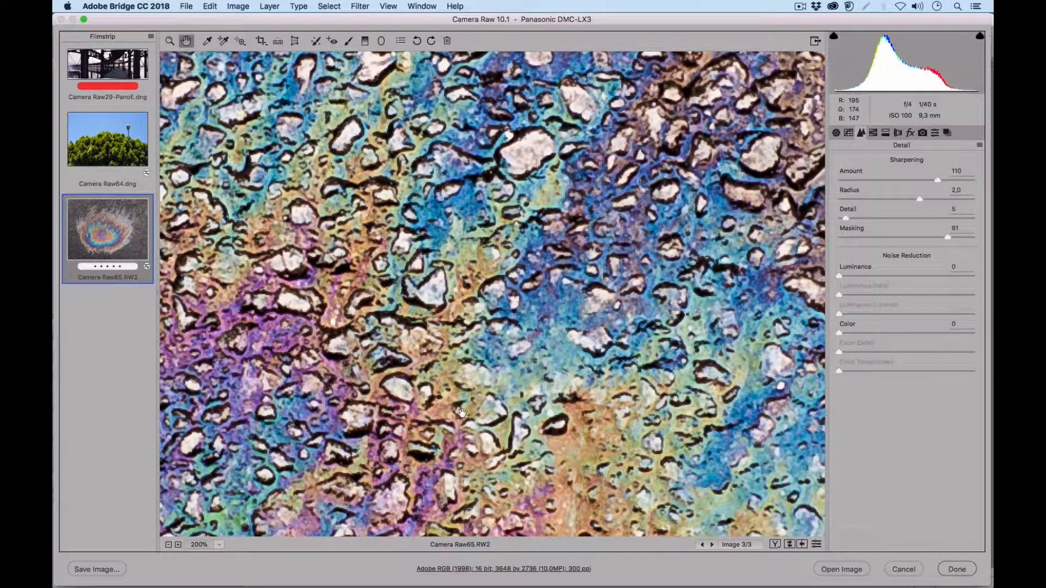
{"action": "left_click", "coordinate": [220, 545]}
{"action": "left_click", "coordinate": [243, 556]}
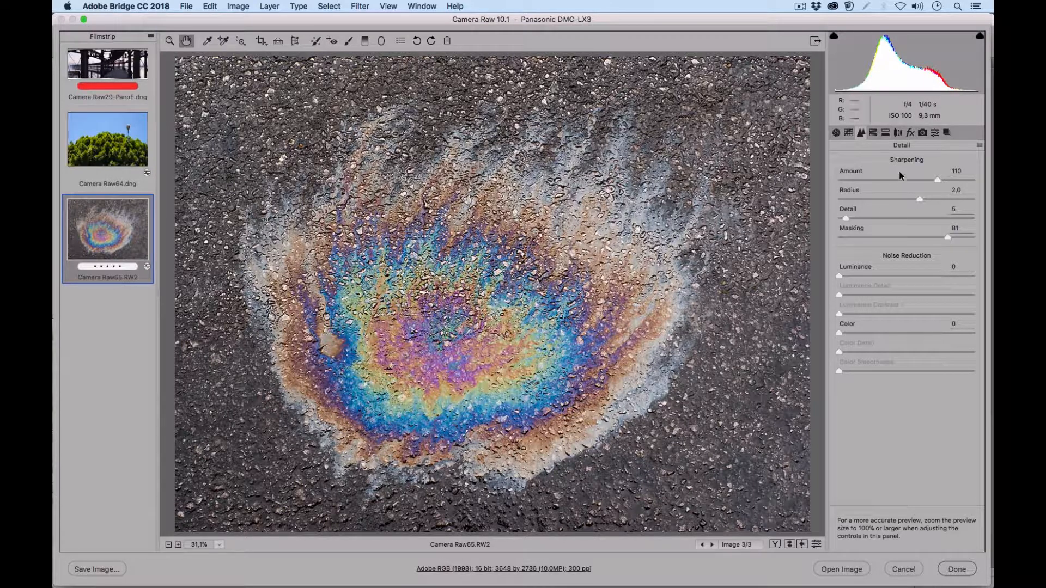
Step: Save the oil-stain photo's current settings as a snapshot named "Revelada y enfocada" and return to its Detail settings
{"action": "left_click", "coordinate": [948, 133]}
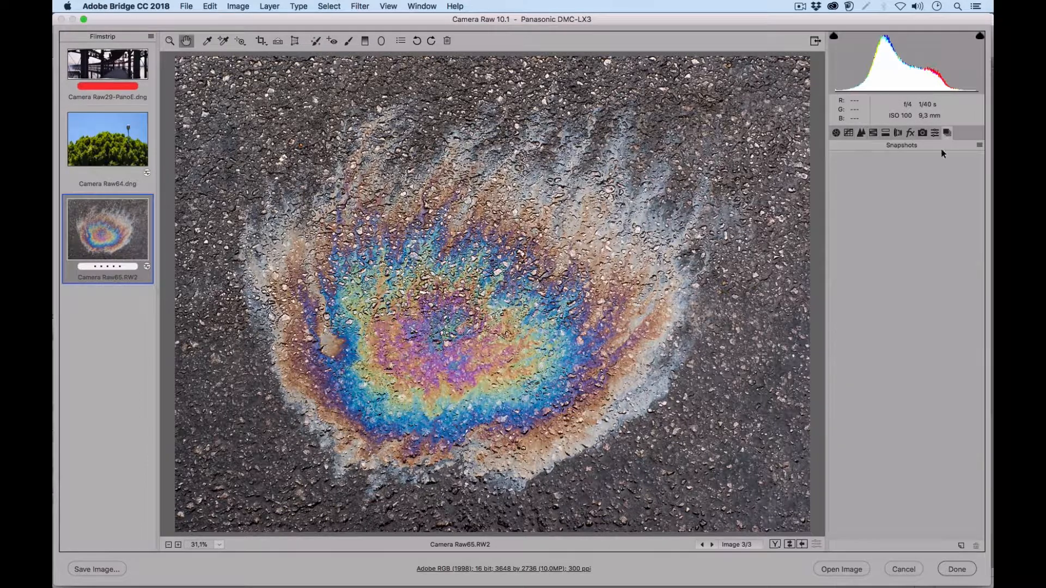
{"action": "left_click", "coordinate": [962, 547]}
{"action": "type", "text": "Revelada y enfocada"}
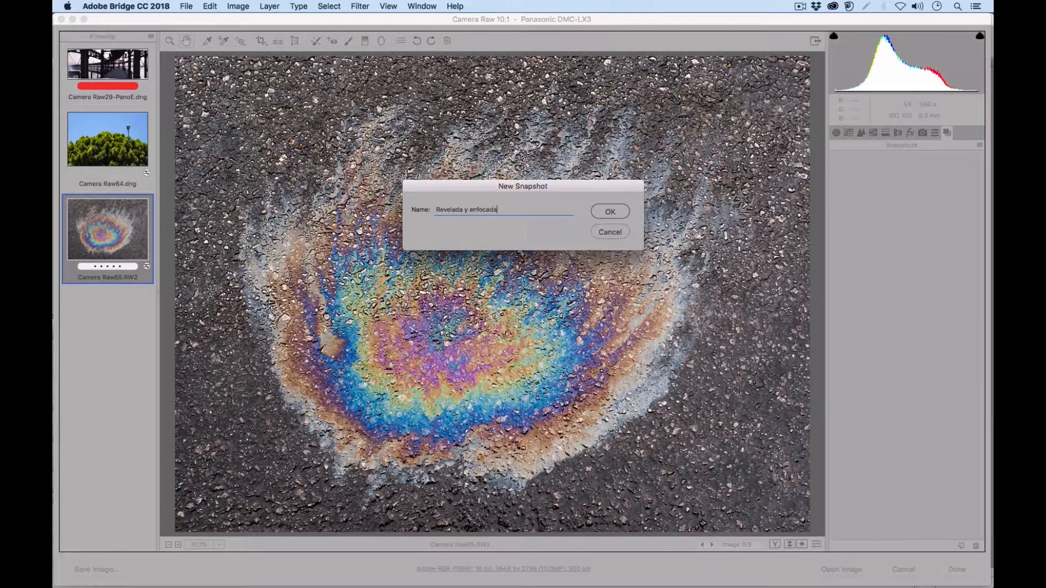
{"action": "left_click", "coordinate": [610, 211]}
{"action": "left_click", "coordinate": [861, 136]}
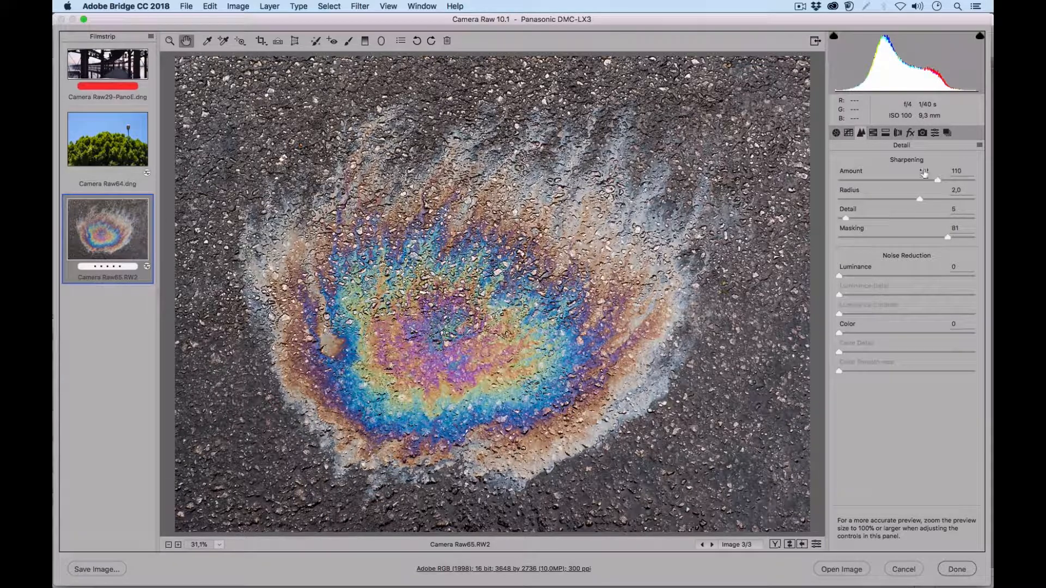
Step: Reset the oil-stain photo's adjustments and save that unedited state as a snapshot named "Original"
{"action": "left_click", "coordinate": [947, 133]}
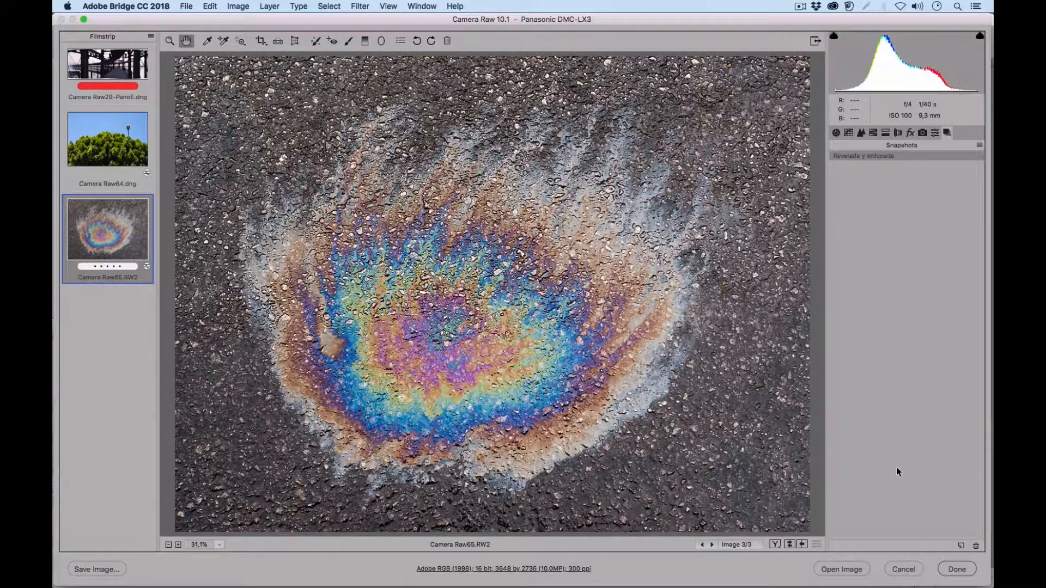
{"action": "left_click", "coordinate": [980, 145]}
{"action": "left_click", "coordinate": [929, 169]}
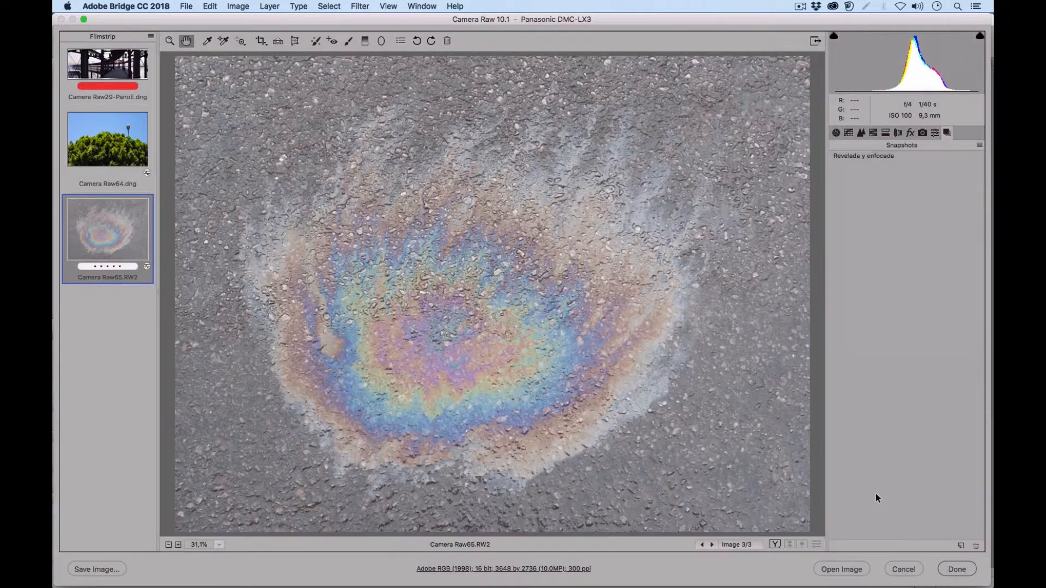
{"action": "left_click", "coordinate": [961, 546]}
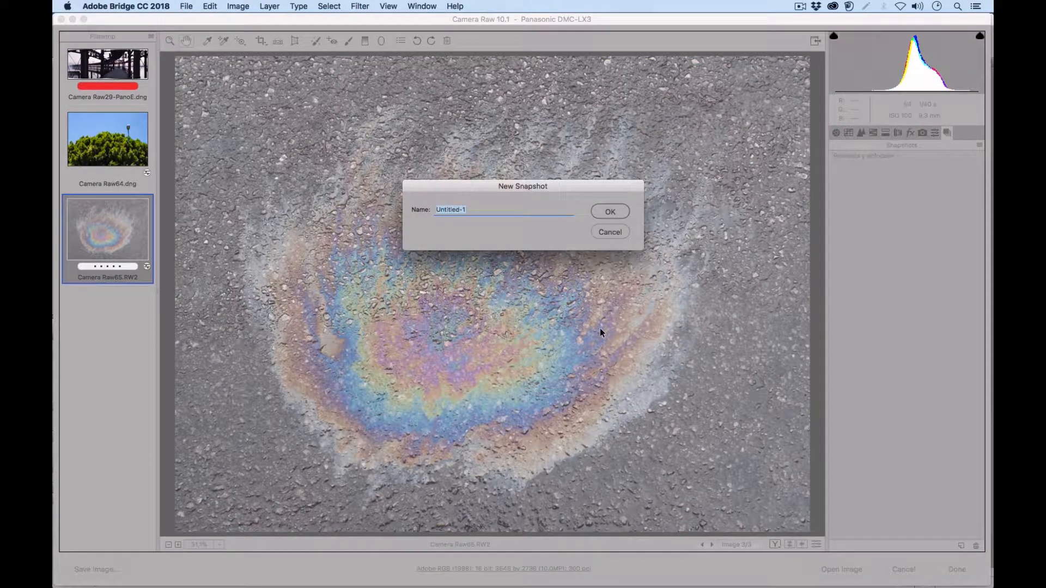
{"action": "type", "text": "o"}
{"action": "left_click", "coordinate": [619, 215]}
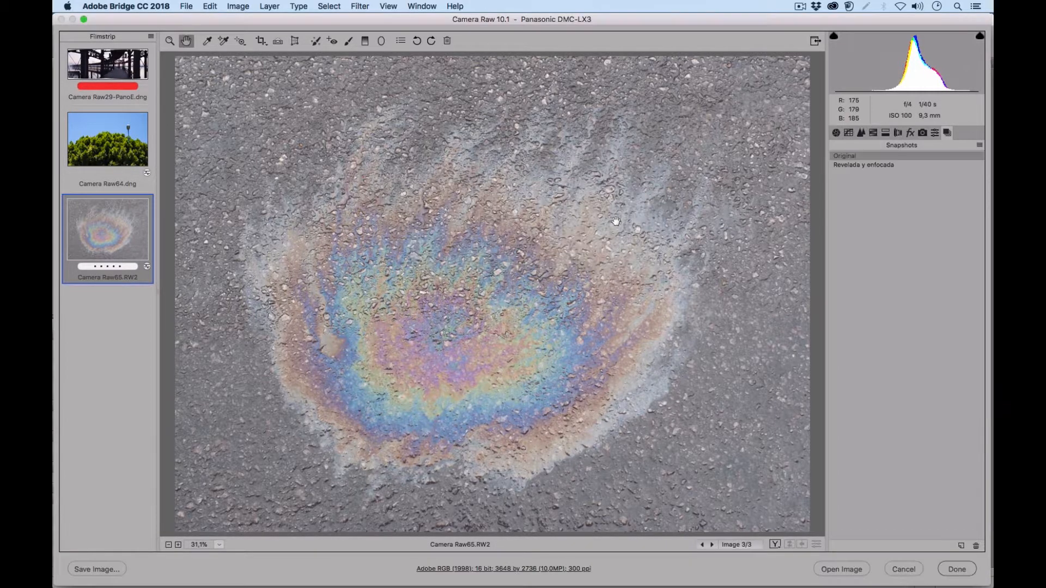
Step: Compare the "Original" and "Revelada y enfocada" snapshots alternately, leaving "Revelada y enfocada" applied
{"action": "left_click", "coordinate": [871, 165]}
{"action": "left_click", "coordinate": [870, 156]}
{"action": "left_click", "coordinate": [869, 165]}
{"action": "left_click", "coordinate": [867, 155]}
{"action": "left_click", "coordinate": [868, 166]}
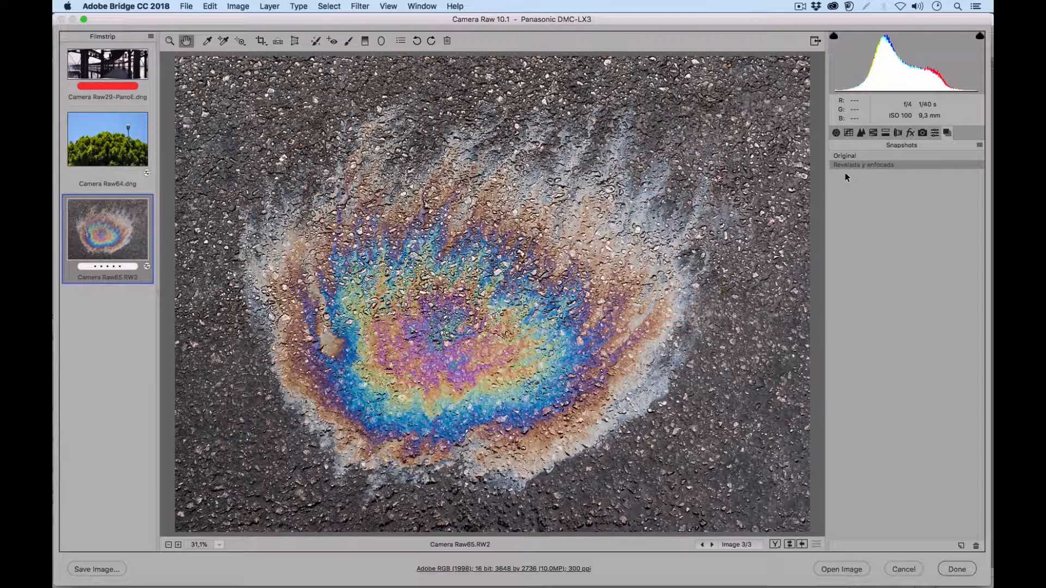
Step: Open the panorama Camera Raw29-PanoE.dng, apply its "Revelada" snapshot and show the Detail settings
{"action": "left_click", "coordinate": [113, 68]}
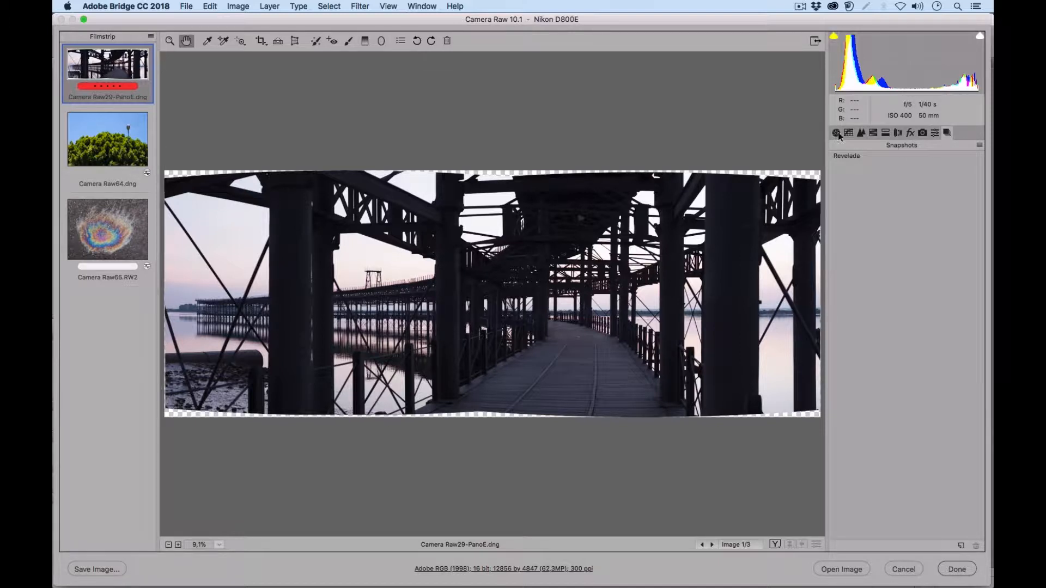
{"action": "left_click", "coordinate": [854, 157]}
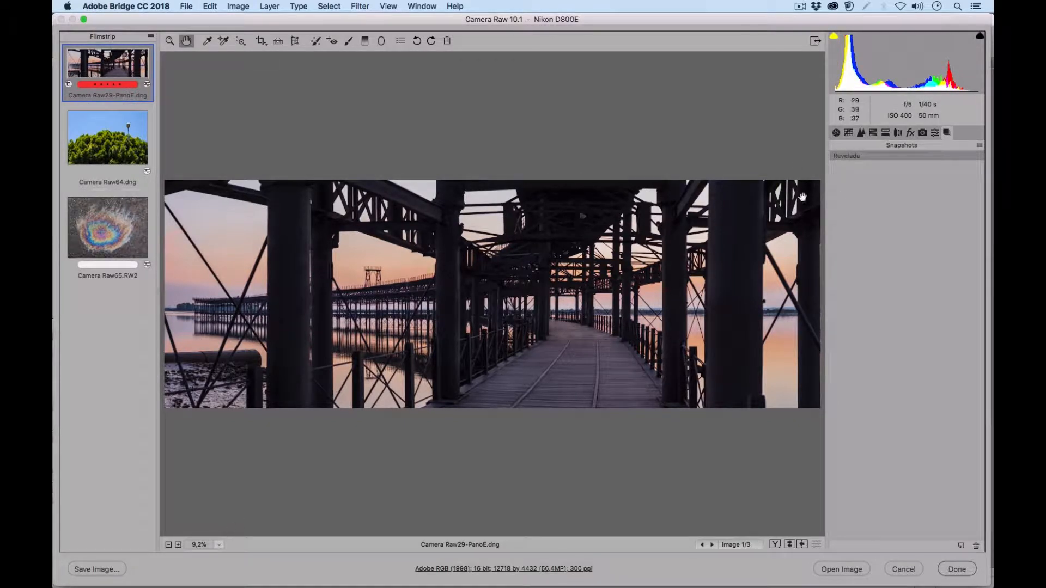
{"action": "left_click", "coordinate": [861, 133]}
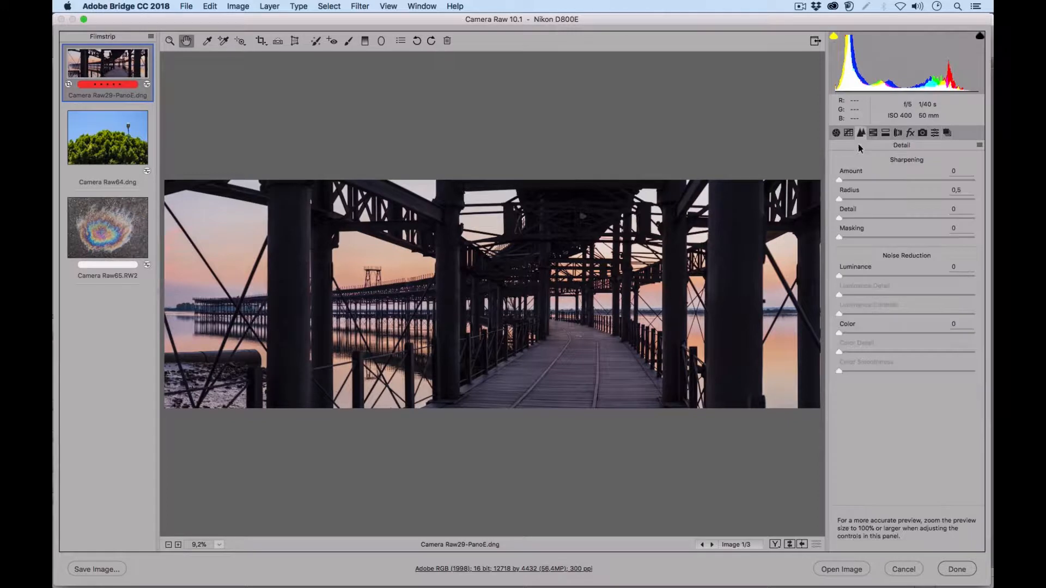
Step: Raise the panorama's Shadows to +63, inspecting the noise in the dark beams at 200% magnification
{"action": "left_click", "coordinate": [220, 545]}
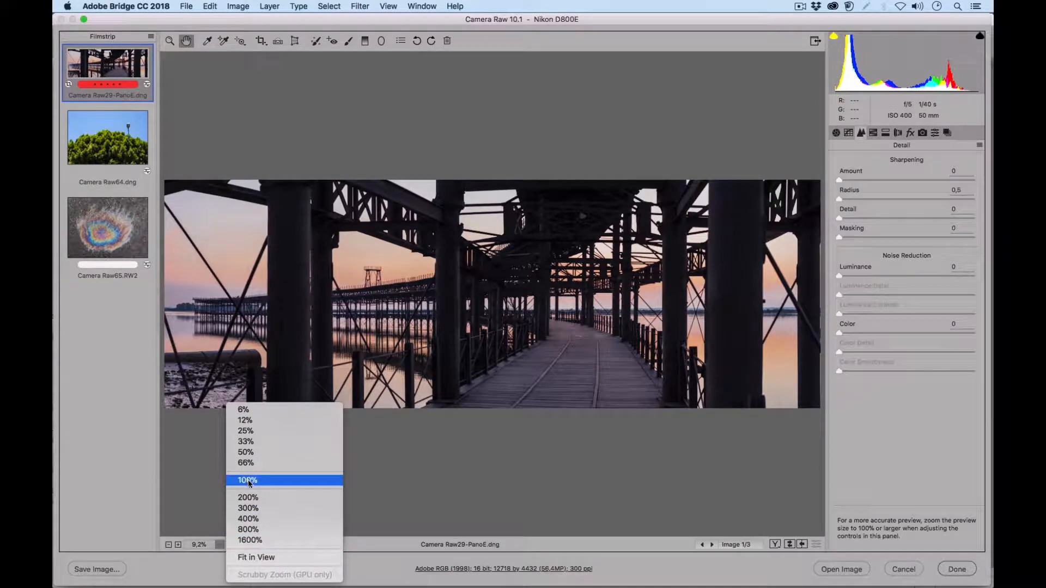
{"action": "left_click", "coordinate": [248, 480]}
{"action": "left_click", "coordinate": [220, 545]}
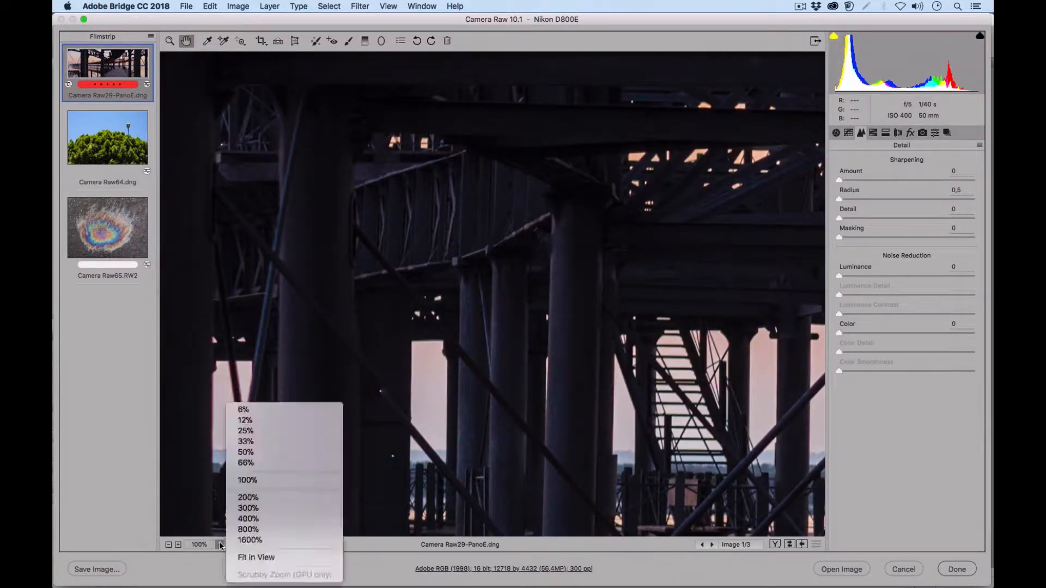
{"action": "left_click", "coordinate": [239, 497]}
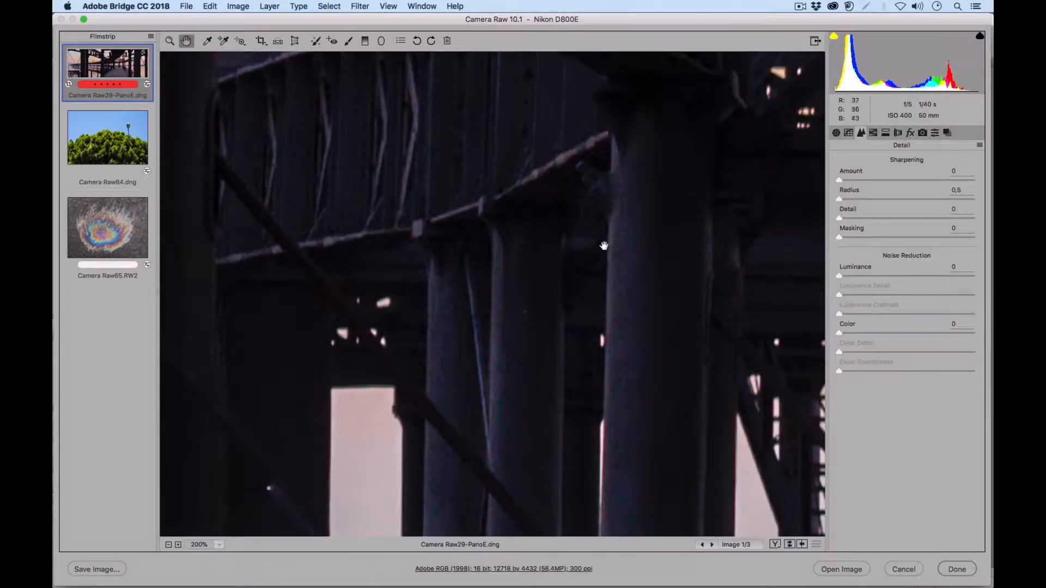
{"action": "left_click_drag", "start_coordinate": [625, 149], "coordinate": [740, 295]}
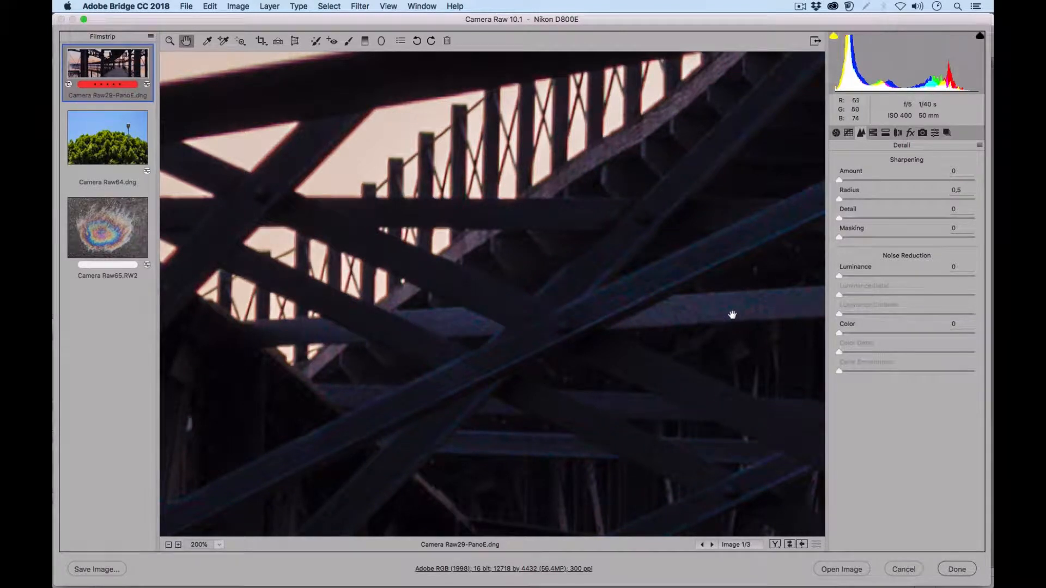
{"action": "left_click_drag", "start_coordinate": [731, 315], "coordinate": [720, 312]}
{"action": "left_click", "coordinate": [837, 133]}
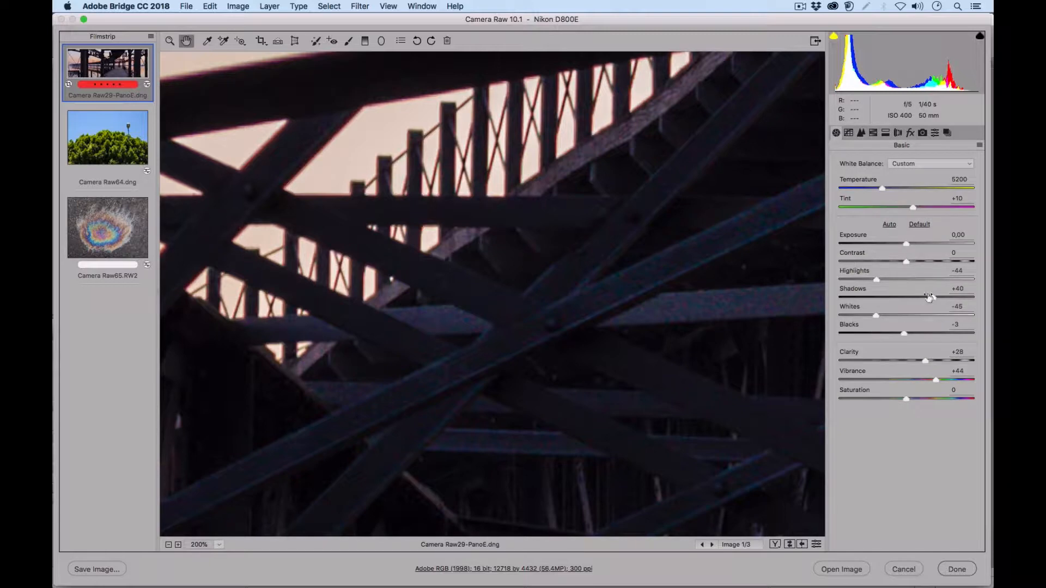
{"action": "mouse_move", "coordinate": [936, 297]}
{"action": "left_mouse_down"}
{"action": "mouse_move", "coordinate": [966, 296]}
{"action": "mouse_move", "coordinate": [954, 296]}
{"action": "left_mouse_up"}
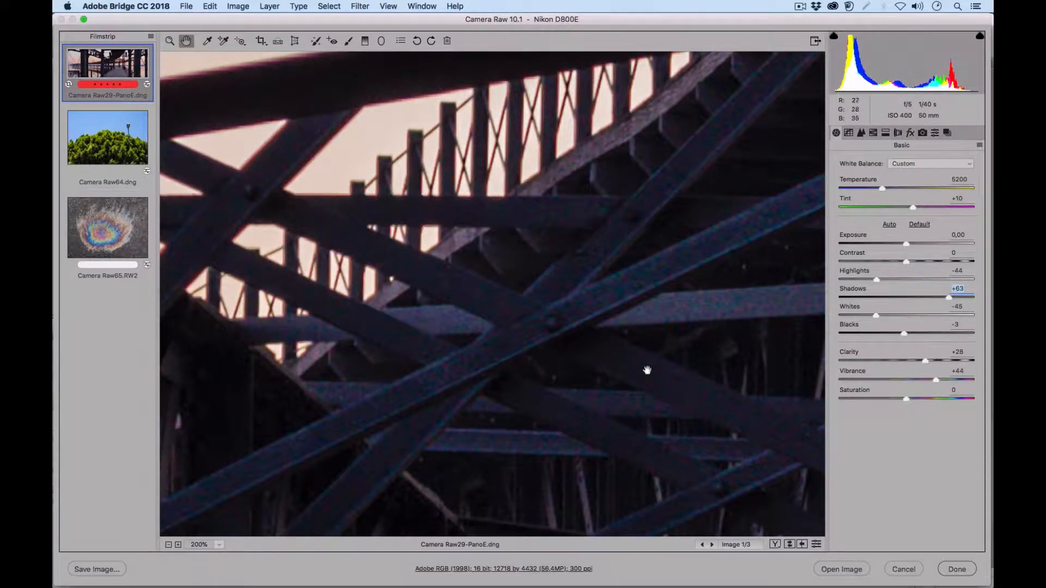
Step: Set the noise reduction for the dark beams to Color 18 and Luminance 15
{"action": "left_click", "coordinate": [862, 134]}
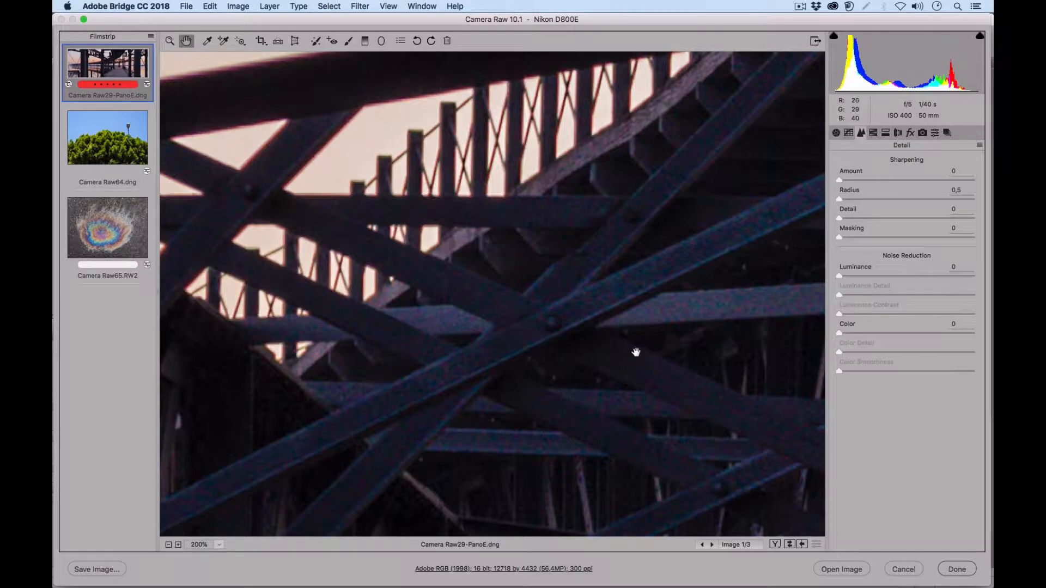
{"action": "left_click_drag", "start_coordinate": [638, 325], "coordinate": [500, 283]}
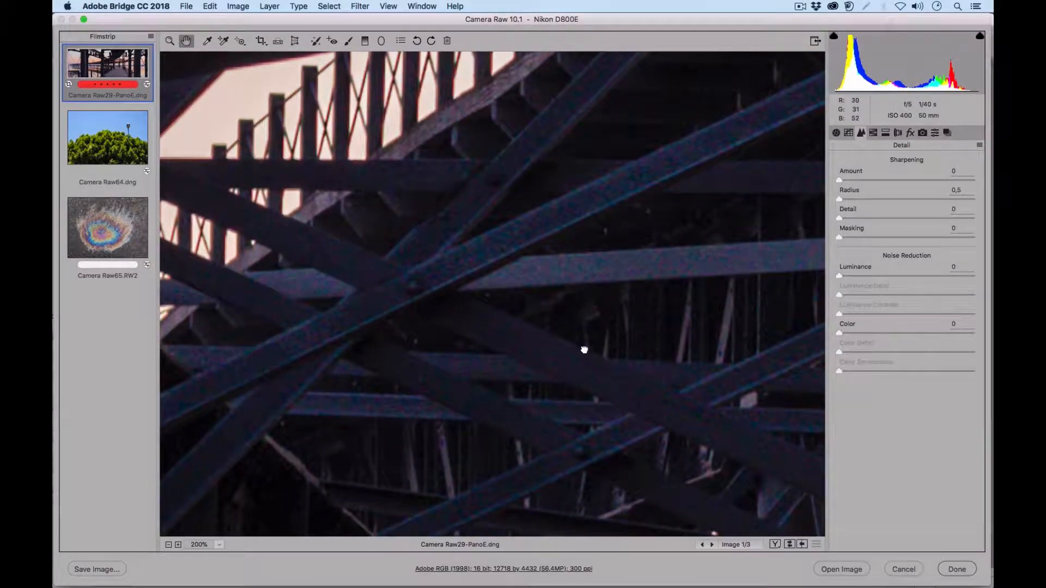
{"action": "left_click_drag", "start_coordinate": [584, 351], "coordinate": [708, 367]}
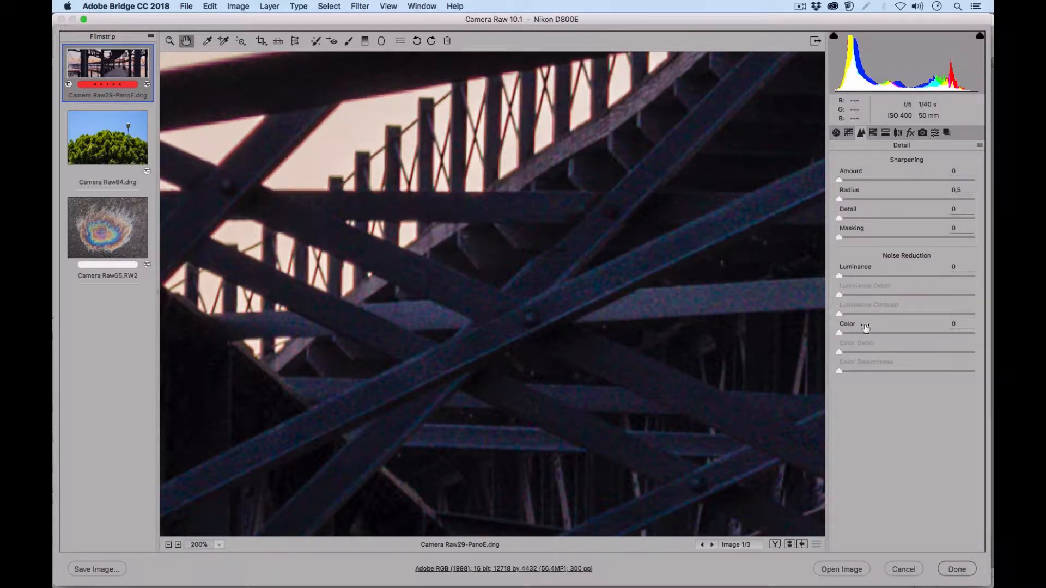
{"action": "left_click_drag", "start_coordinate": [852, 333], "coordinate": [855, 333]}
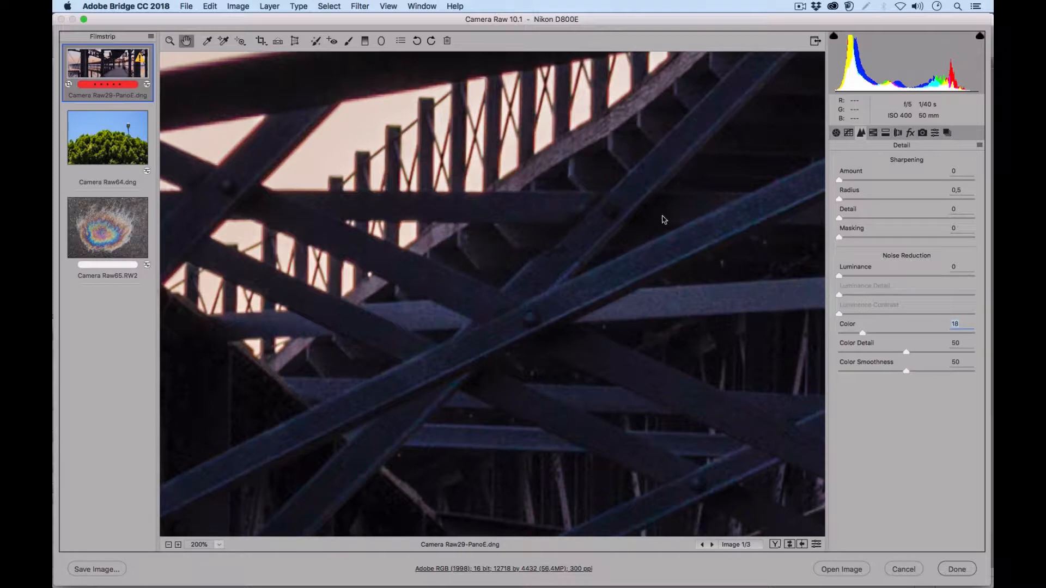
{"action": "left_click_drag", "start_coordinate": [840, 276], "coordinate": [854, 276]}
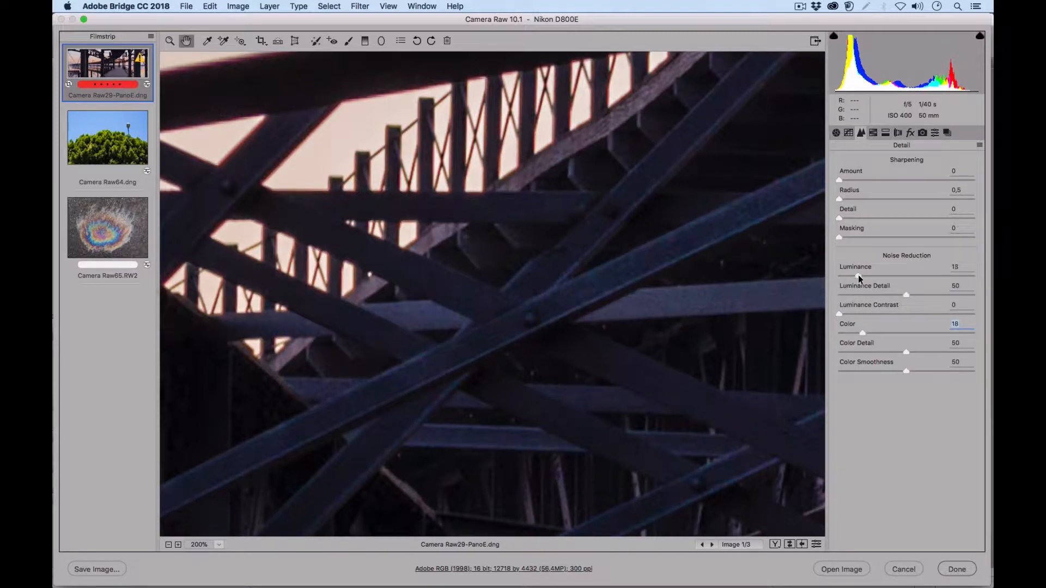
{"action": "left_click", "coordinate": [855, 274]}
Step: Enable Remove Chromatic Aberration in the panorama's lens profile corrections
{"action": "left_click", "coordinate": [898, 133]}
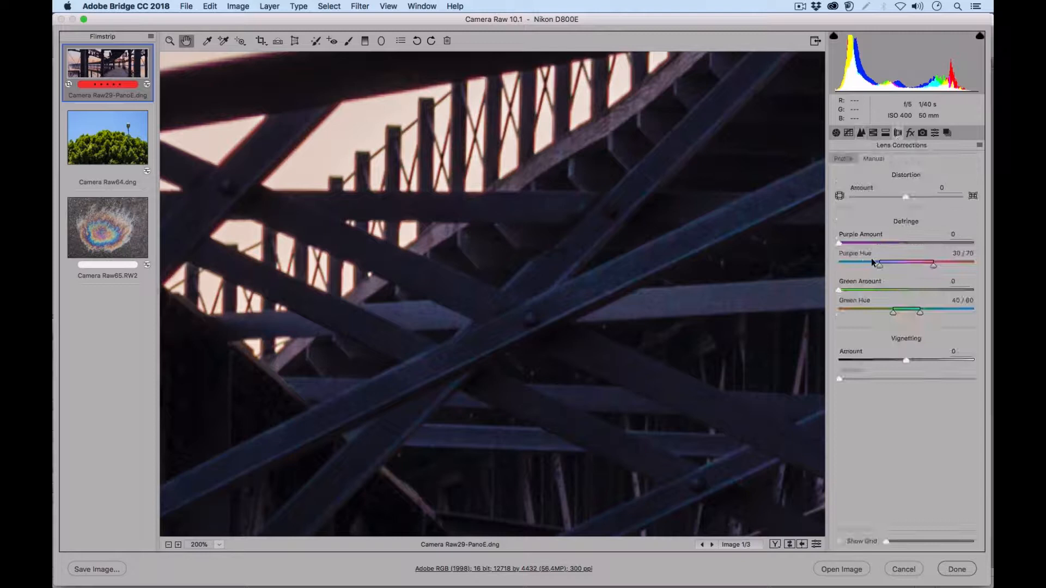
{"action": "left_click", "coordinate": [847, 159]}
{"action": "left_click", "coordinate": [861, 177]}
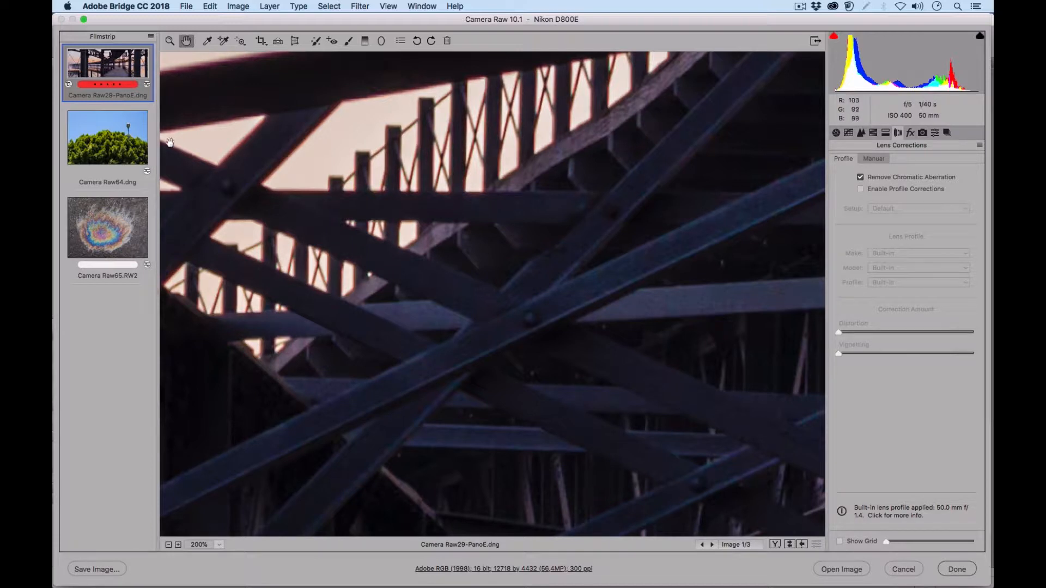
Step: Defringe the beam edges with Purple Amount 10 and Purple Hue 57/97, and compare with and without the correction
{"action": "left_click", "coordinate": [873, 158]}
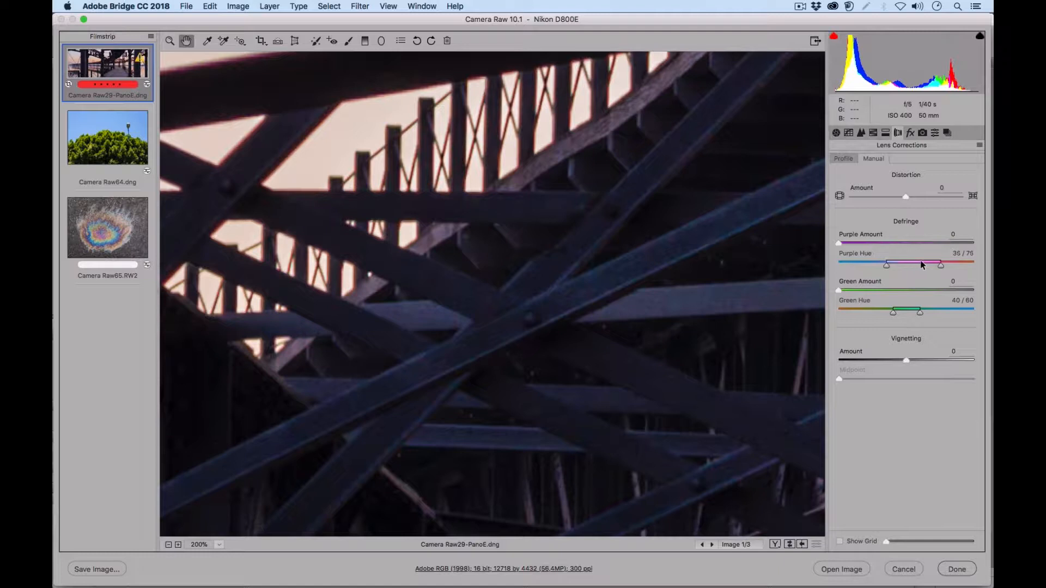
{"action": "left_click_drag", "start_coordinate": [910, 264], "coordinate": [928, 264]}
{"action": "left_click_drag", "start_coordinate": [843, 246], "coordinate": [942, 266]}
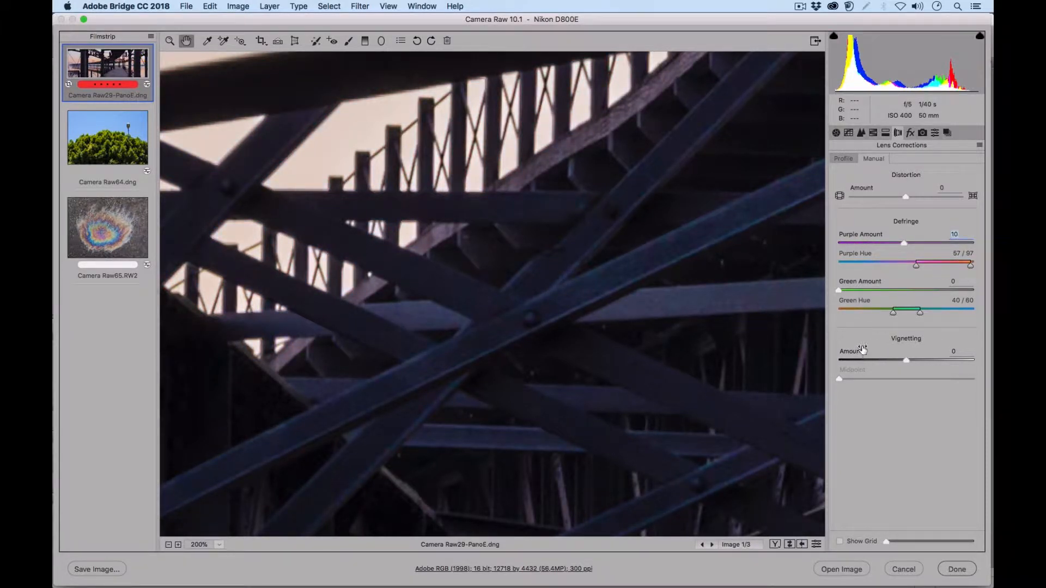
{"action": "left_click", "coordinate": [817, 544]}
{"action": "left_click", "coordinate": [816, 544]}
{"action": "left_click", "coordinate": [817, 544]}
{"action": "left_click", "coordinate": [817, 544]}
Step: Shift the defringe Purple Hue range to 51/91 and compare the edges with and without it
{"action": "left_click_drag", "start_coordinate": [940, 265], "coordinate": [931, 266]}
{"action": "left_click", "coordinate": [815, 546]}
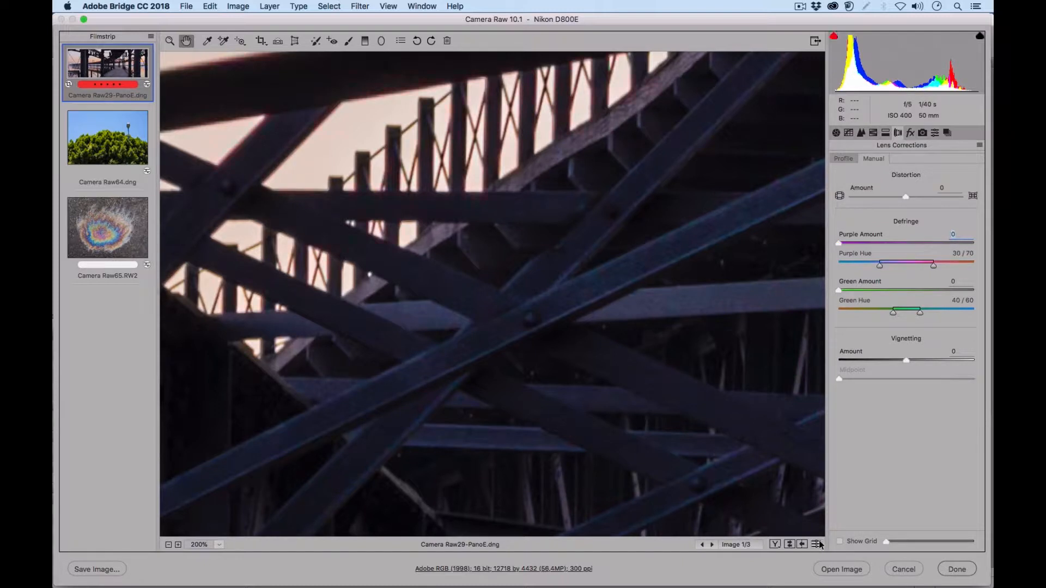
{"action": "left_click", "coordinate": [818, 545]}
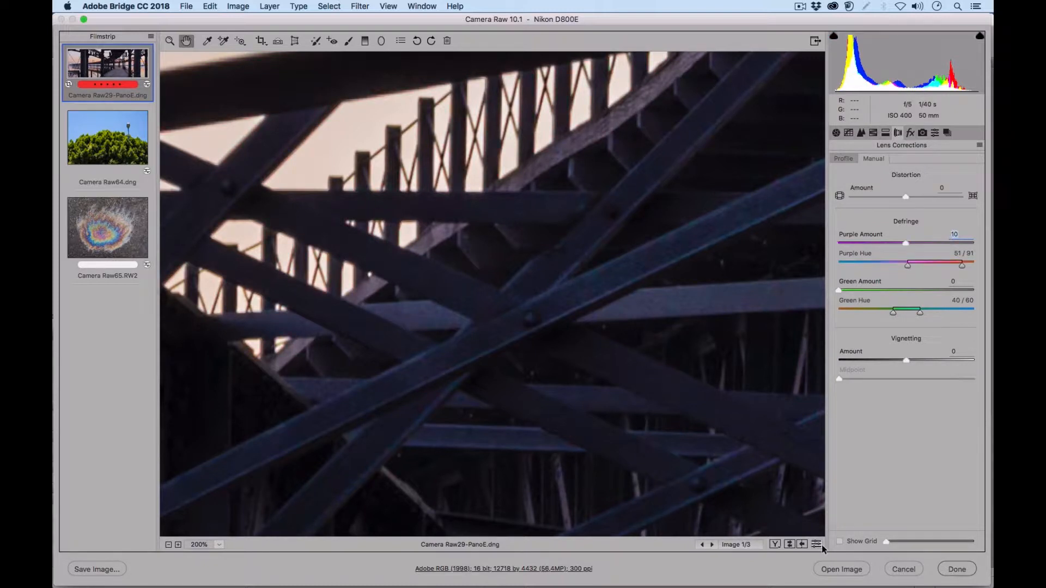
Step: Set the panorama's sharpening to Amount 85, Radius 1.5, Detail 2 and Masking 25, judging with the grayscale previews
{"action": "left_click", "coordinate": [861, 133]}
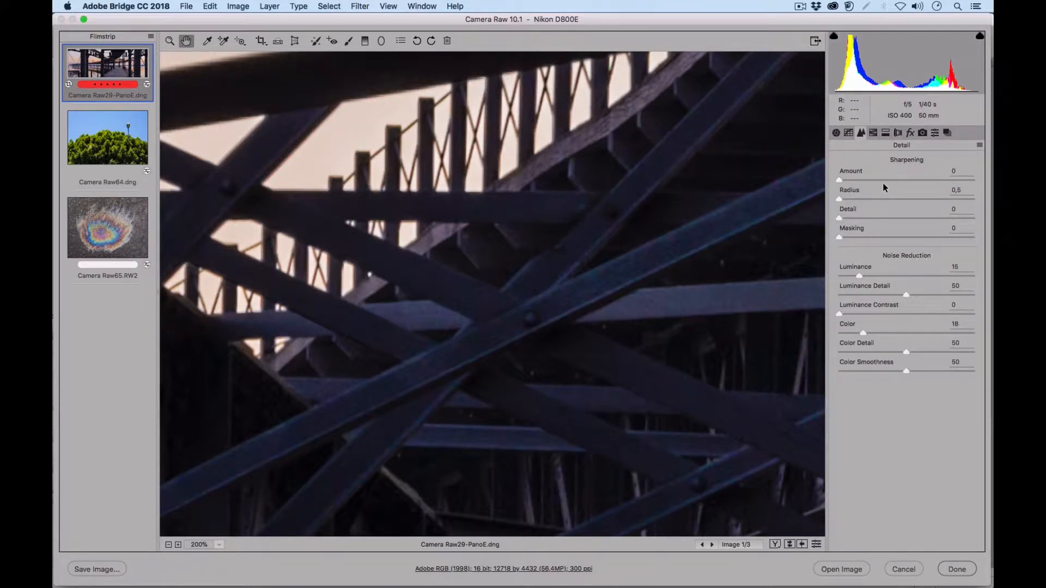
{"action": "key", "text": "alt"}
{"action": "left_click_drag", "start_coordinate": [839, 181], "coordinate": [846, 181]}
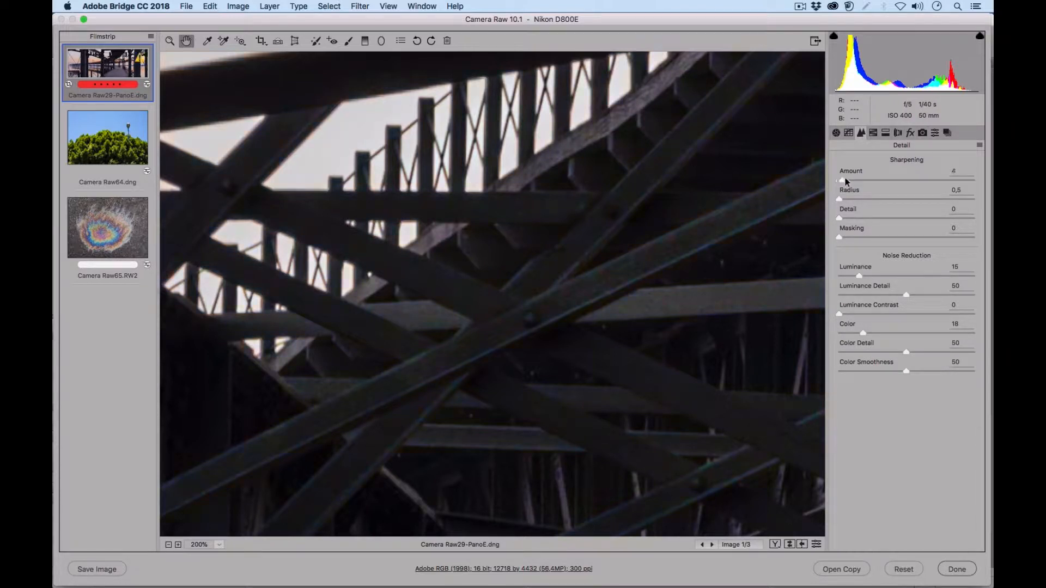
{"action": "mouse_move", "coordinate": [931, 172]}
{"action": "left_mouse_down"}
{"action": "mouse_move", "coordinate": [872, 172]}
{"action": "mouse_move", "coordinate": [949, 171]}
{"action": "mouse_move", "coordinate": [924, 168]}
{"action": "left_mouse_up"}
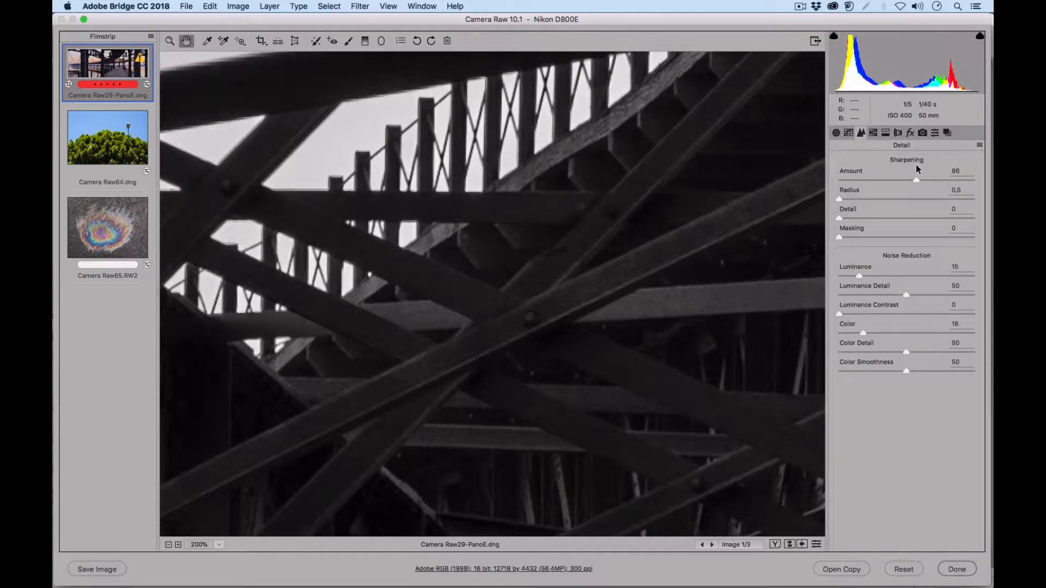
{"action": "left_click_drag", "start_coordinate": [840, 199], "coordinate": [882, 192]}
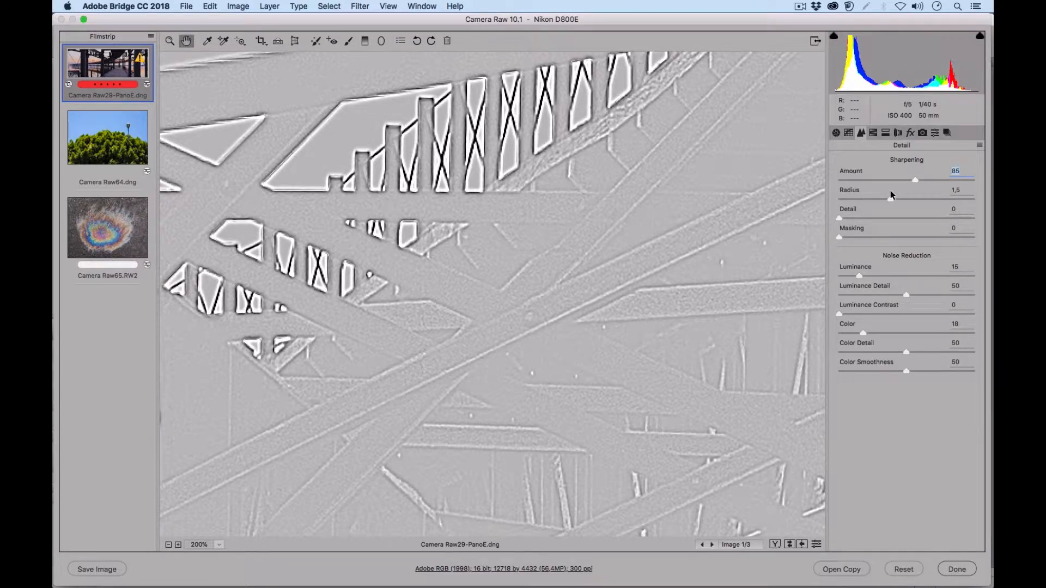
{"action": "left_click_drag", "start_coordinate": [892, 195], "coordinate": [874, 235]}
Step: Set the panorama's sharpening Masking to 48, judging the protected areas of the whole image with the black-and-white mask preview
{"action": "left_click", "coordinate": [219, 545]}
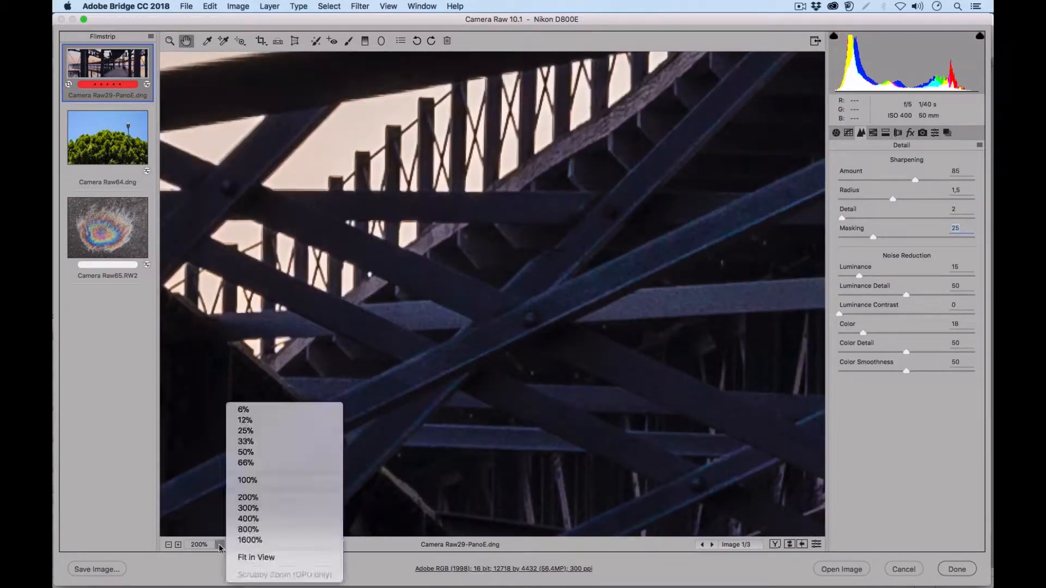
{"action": "left_click", "coordinate": [237, 558]}
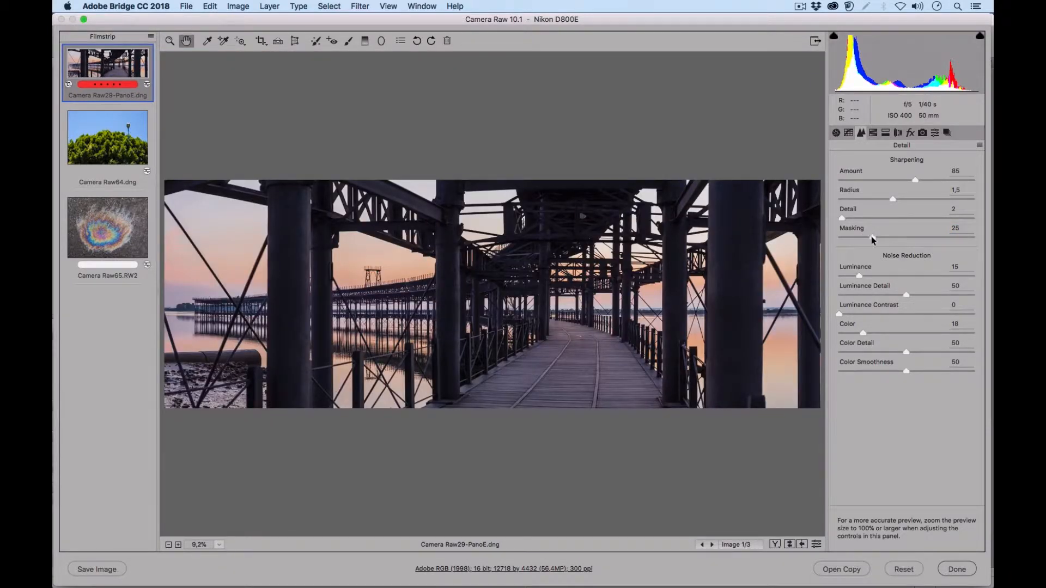
{"action": "left_click_drag", "start_coordinate": [873, 237], "coordinate": [840, 239]}
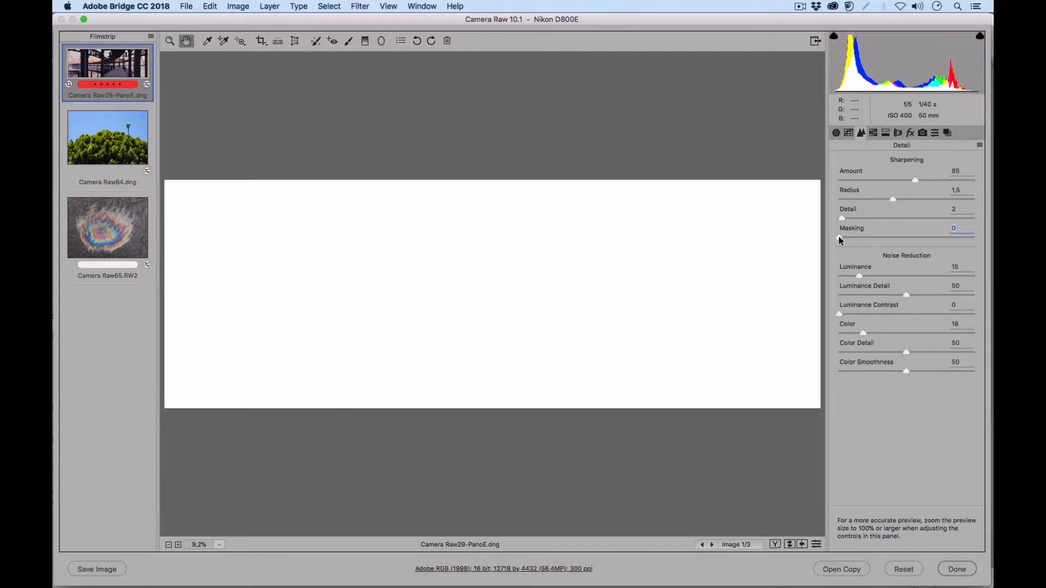
{"action": "left_click_drag", "start_coordinate": [842, 236], "coordinate": [905, 231]}
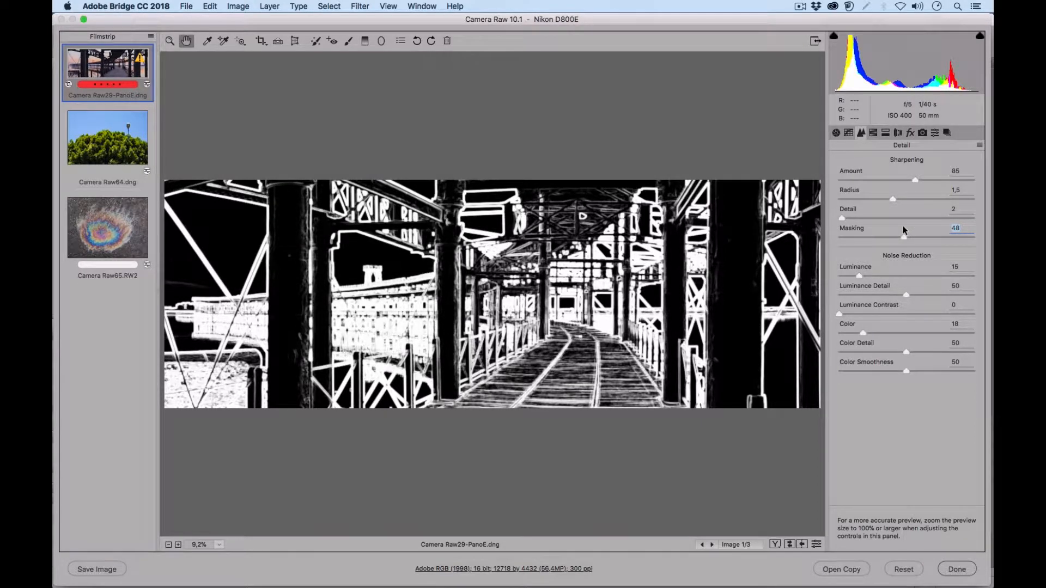
{"action": "left_click_drag", "start_coordinate": [905, 231], "coordinate": [904, 231]}
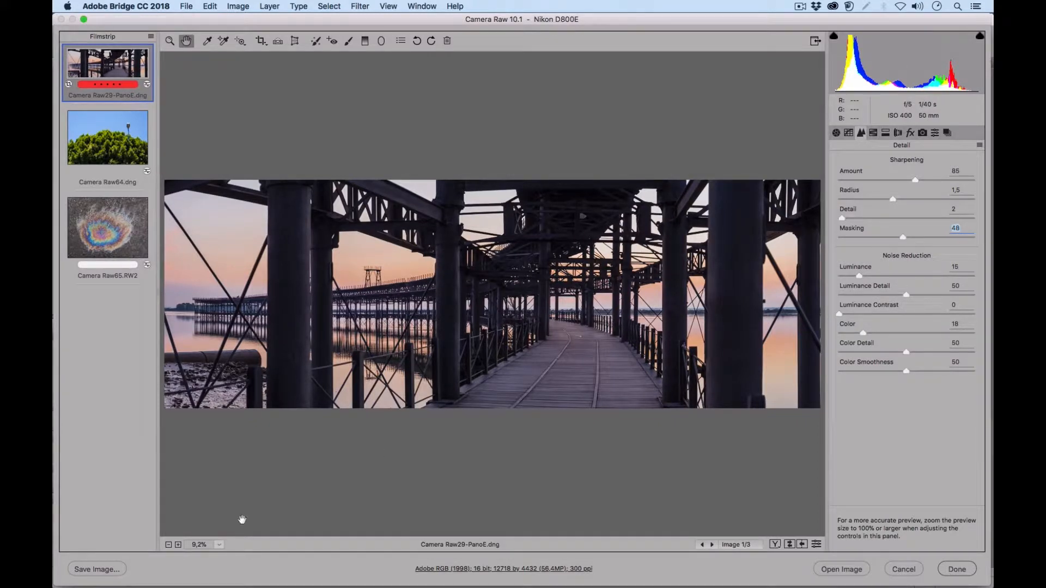
Step: Compare the pier beams at 100% with and without the Detail settings
{"action": "left_click", "coordinate": [220, 545]}
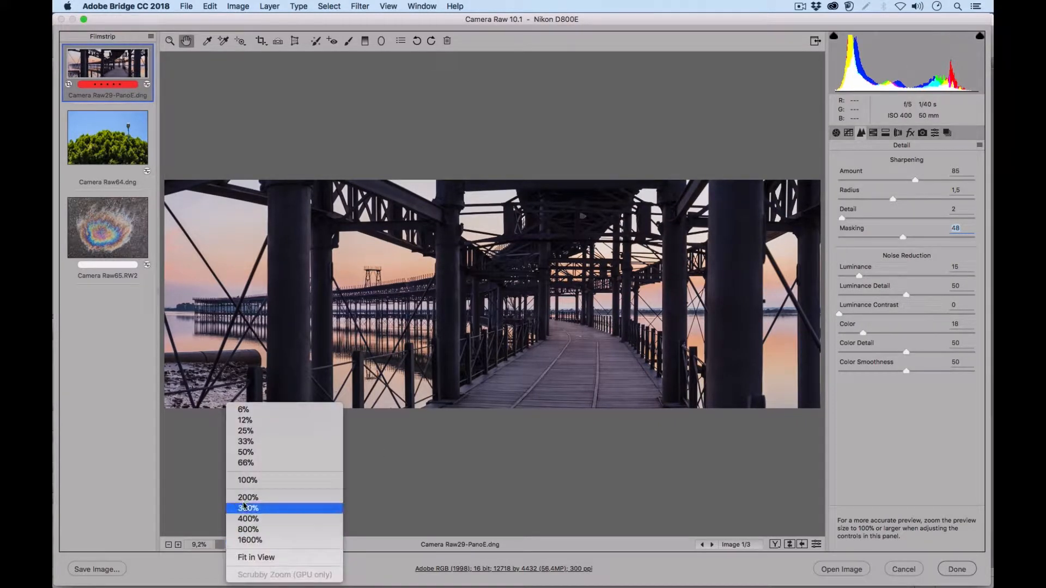
{"action": "left_click", "coordinate": [251, 483]}
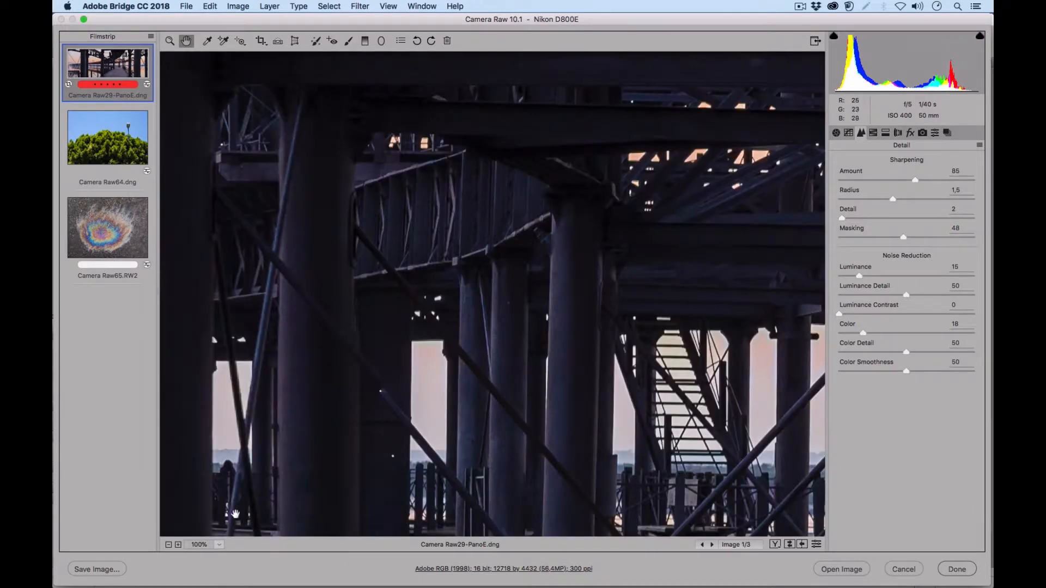
{"action": "scroll", "coordinate": [476, 254], "scroll_direction": "up", "scroll_amount": 15}
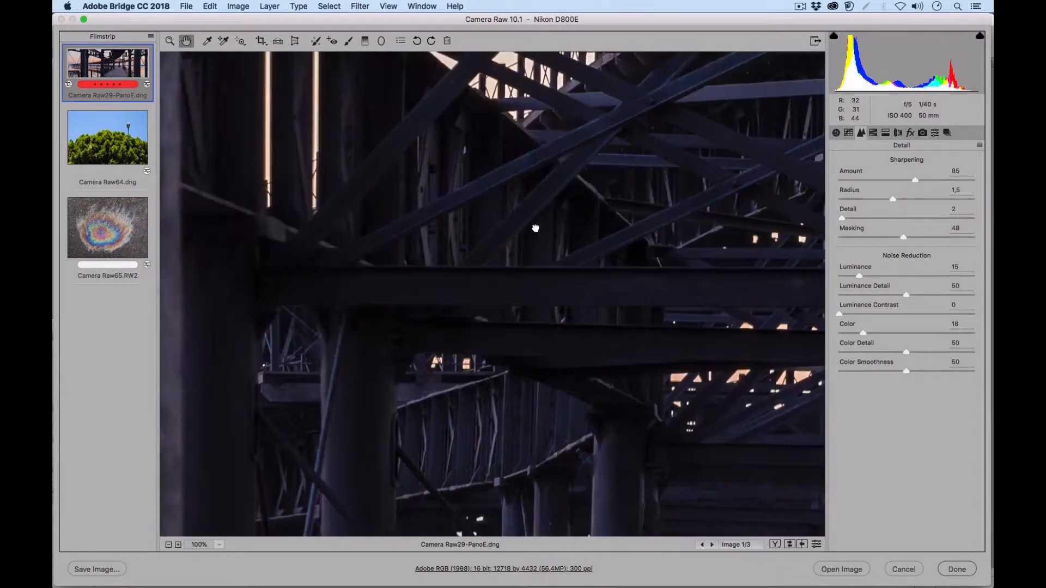
{"action": "scroll", "coordinate": [520, 332], "scroll_direction": "right", "scroll_amount": 5}
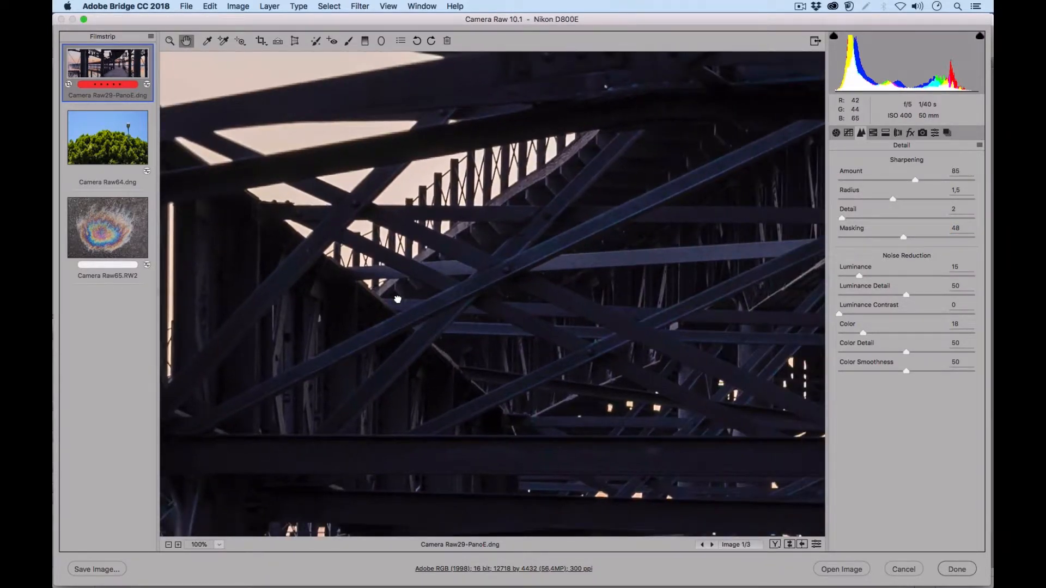
{"action": "left_click", "coordinate": [817, 544]}
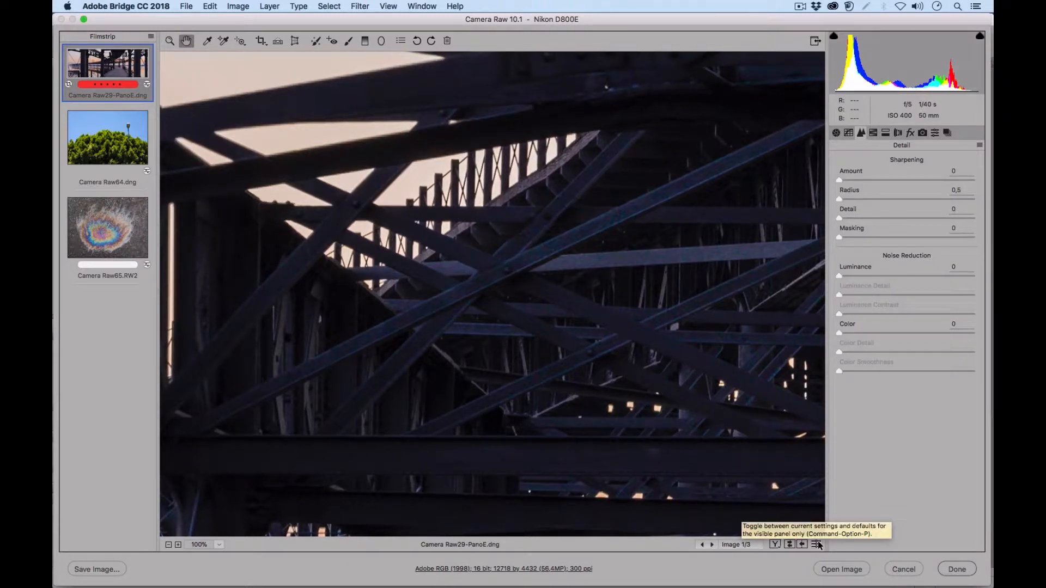
{"action": "left_click", "coordinate": [817, 544]}
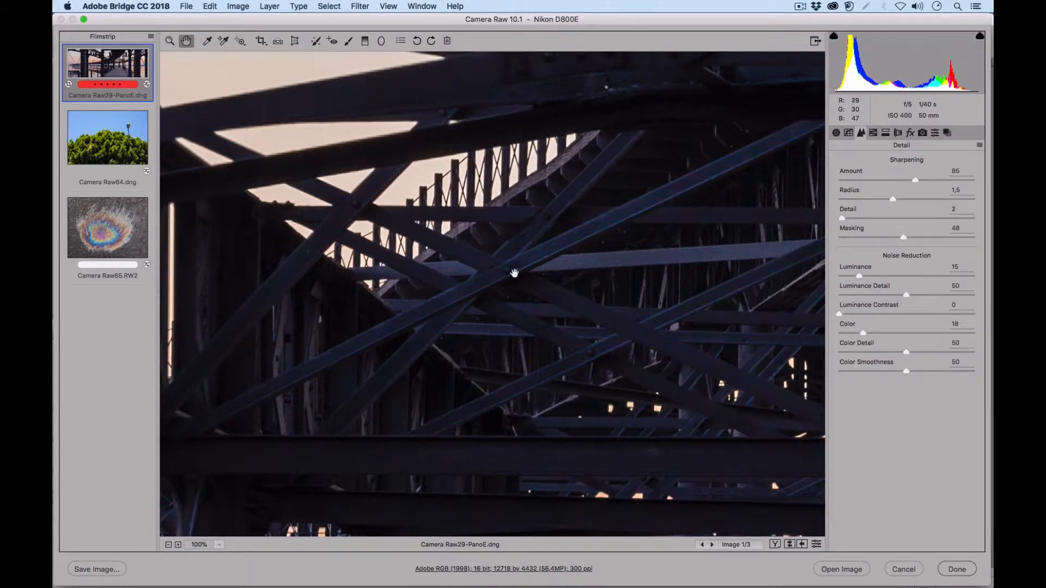
Step: Compare the railing and beams at 200% with the Detail settings switched off and on
{"action": "left_click", "coordinate": [217, 544]}
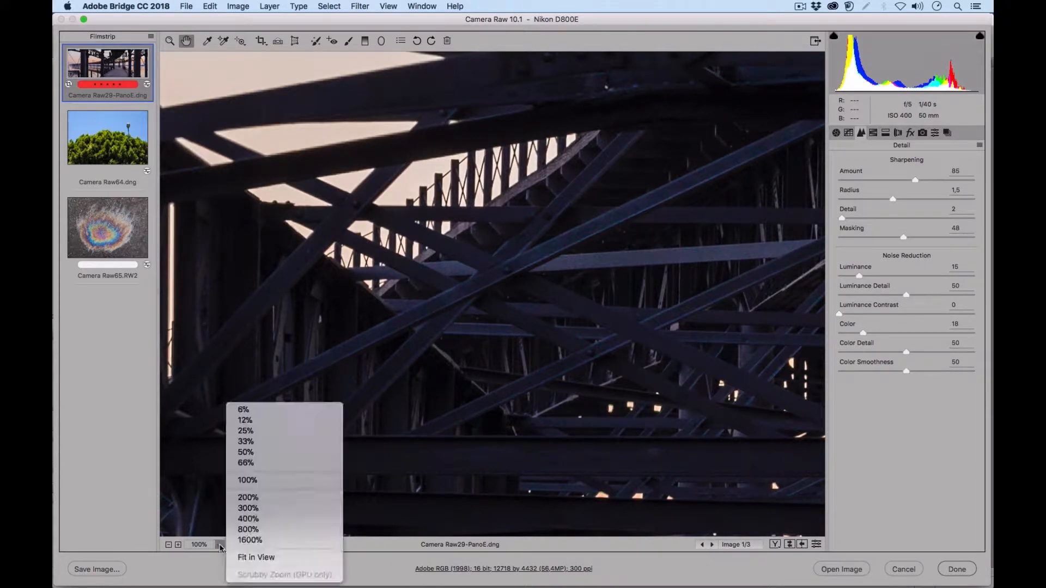
{"action": "left_click", "coordinate": [244, 497]}
{"action": "left_click_drag", "start_coordinate": [477, 169], "coordinate": [539, 300]}
{"action": "left_click", "coordinate": [817, 545]}
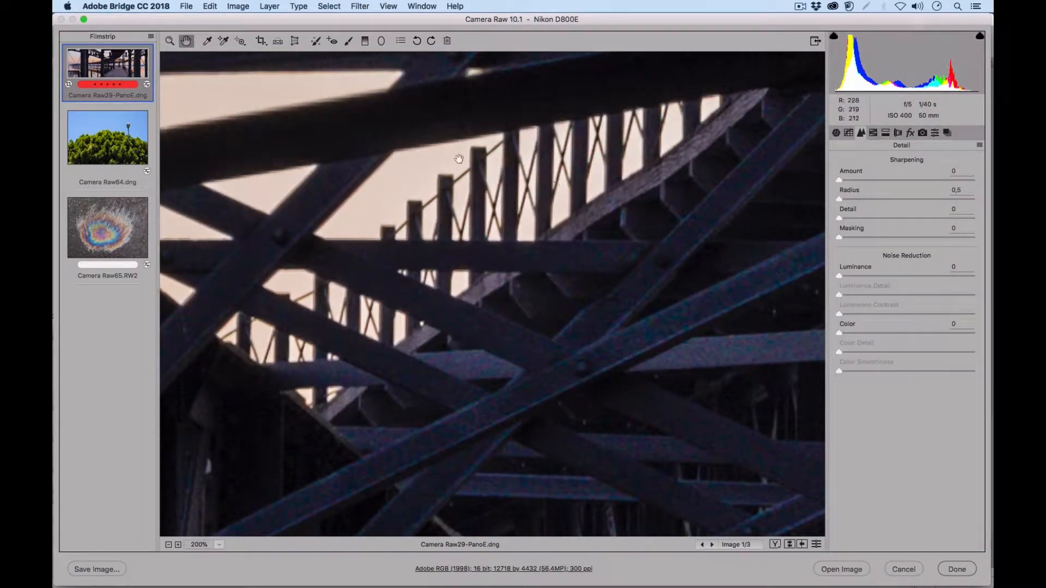
{"action": "left_click", "coordinate": [817, 544]}
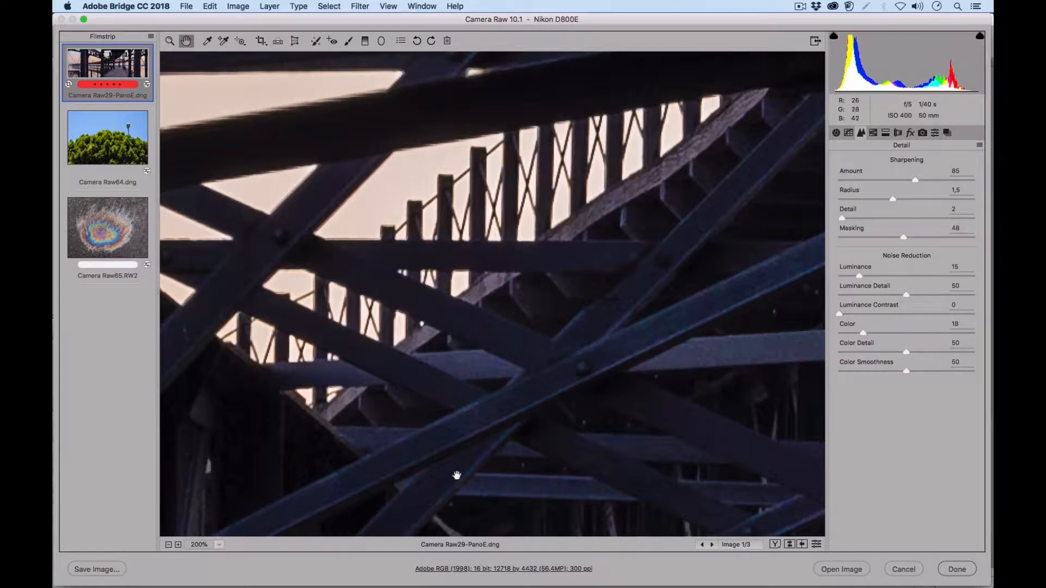
Step: Set the panorama's Color noise reduction to 35 and check the beams at 100%
{"action": "left_click_drag", "start_coordinate": [872, 336], "coordinate": [882, 335]}
{"action": "left_click", "coordinate": [219, 545]}
{"action": "left_click", "coordinate": [251, 483]}
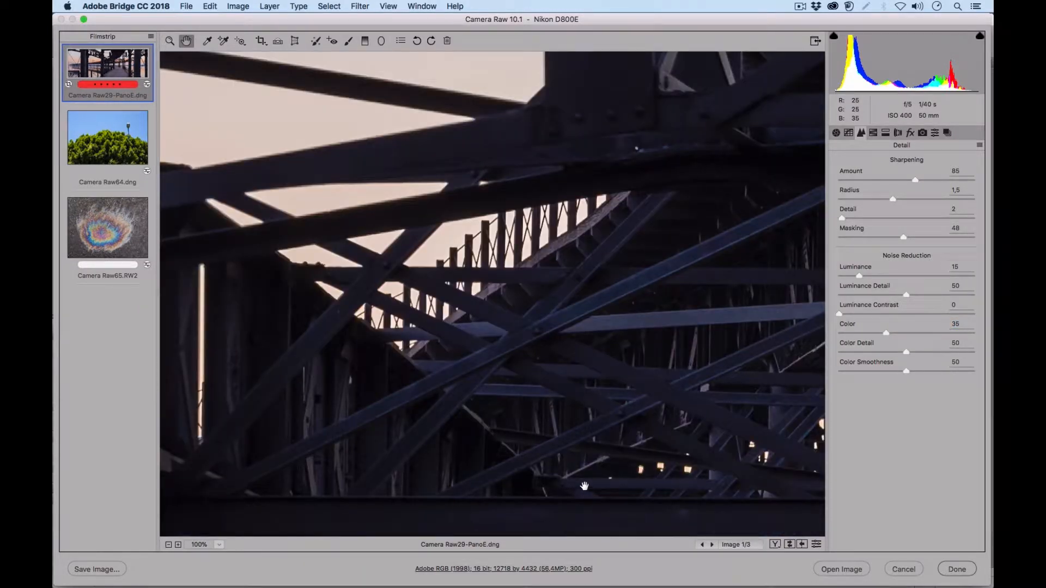
Step: Examine the railing and beams in a side-by-side before/after view at 100%
{"action": "left_click_drag", "start_coordinate": [646, 430], "coordinate": [435, 227]}
{"action": "left_click_drag", "start_coordinate": [469, 333], "coordinate": [507, 346]}
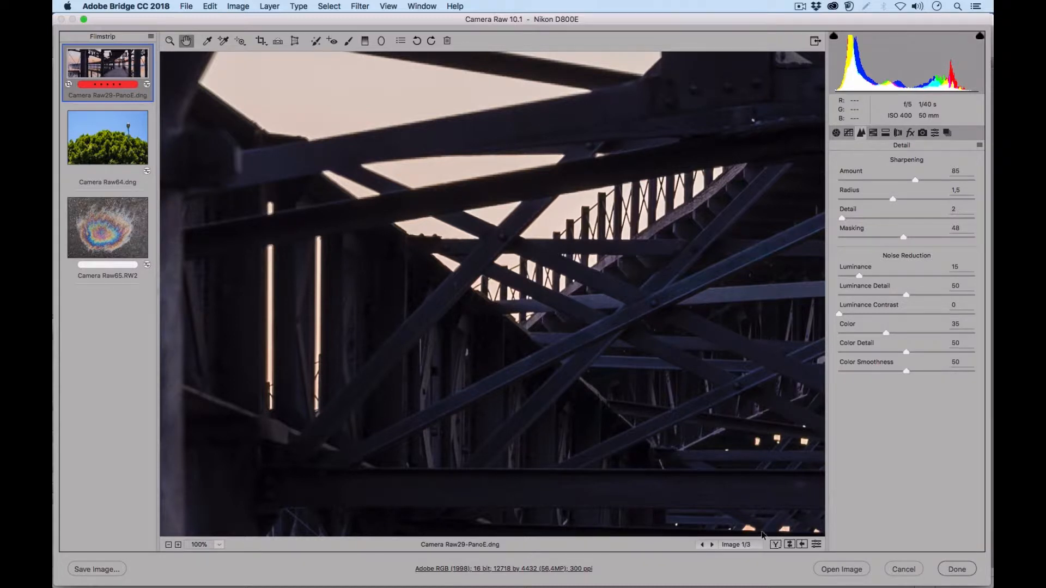
{"action": "left_click", "coordinate": [775, 545]}
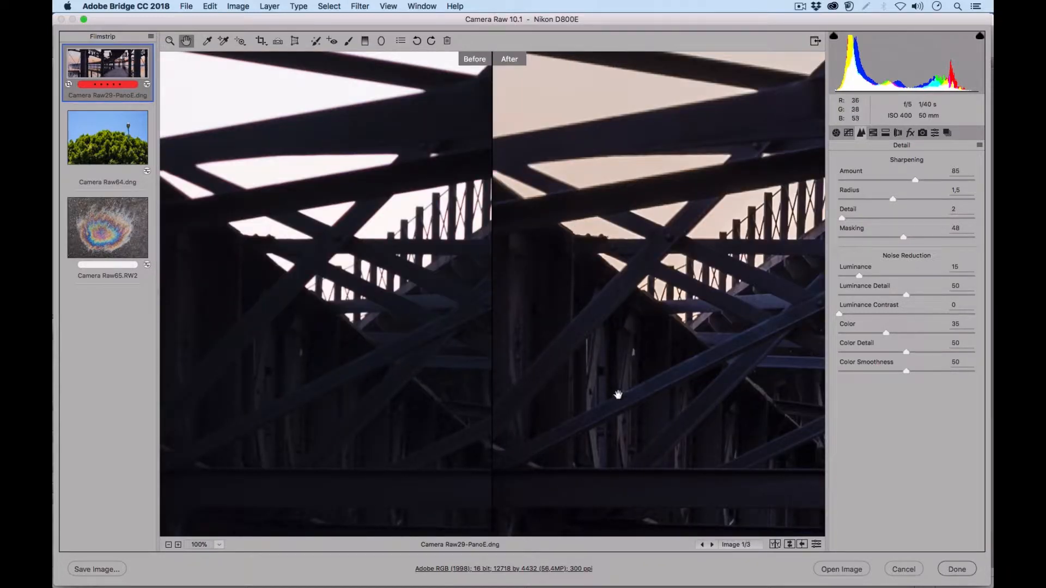
{"action": "left_click_drag", "start_coordinate": [577, 366], "coordinate": [502, 381]}
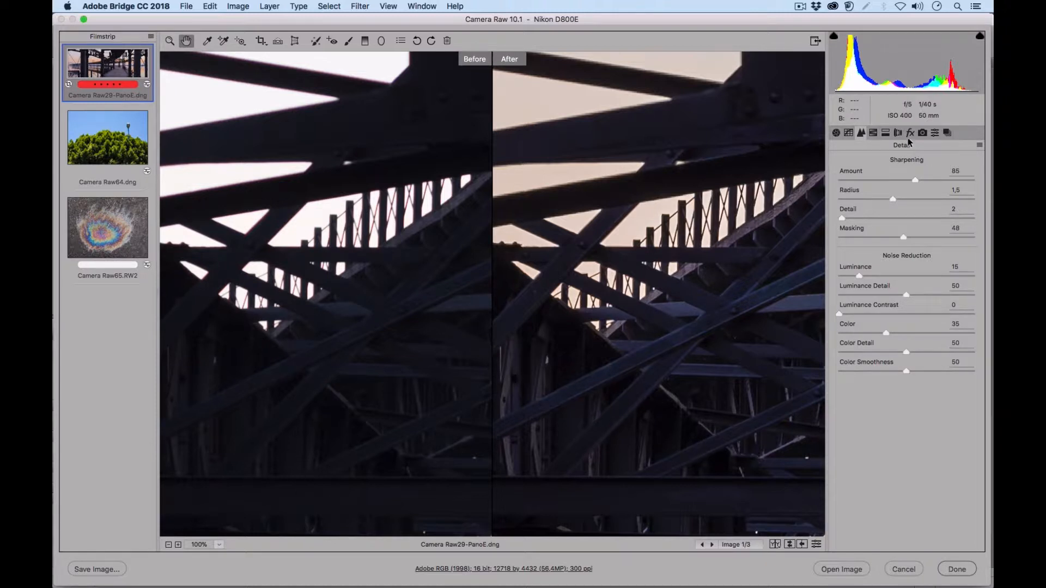
Step: Save the panorama's current settings as a new snapshot named "Revelada y enfocada"
{"action": "left_click", "coordinate": [948, 134]}
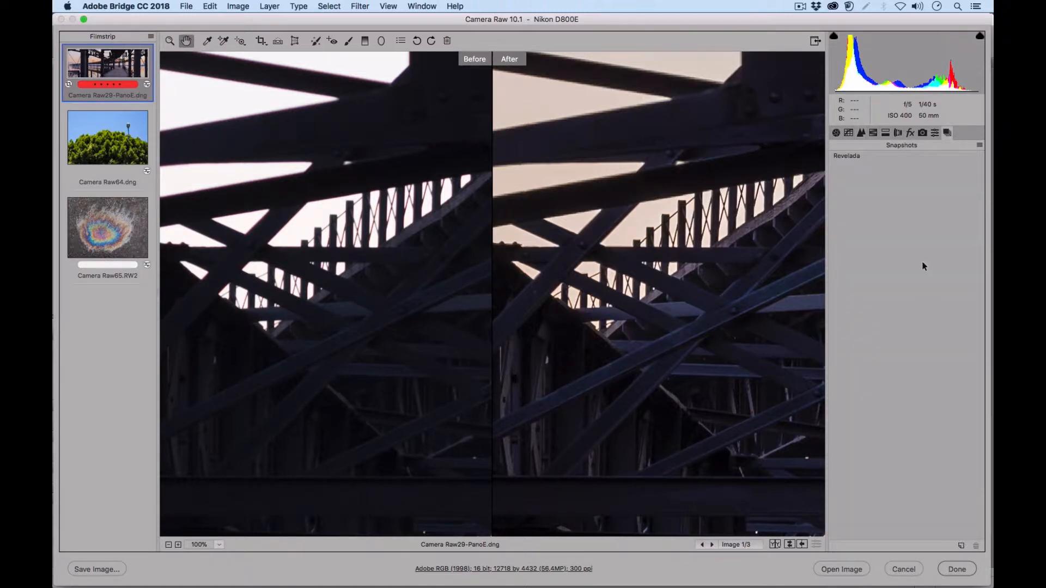
{"action": "left_click", "coordinate": [961, 546]}
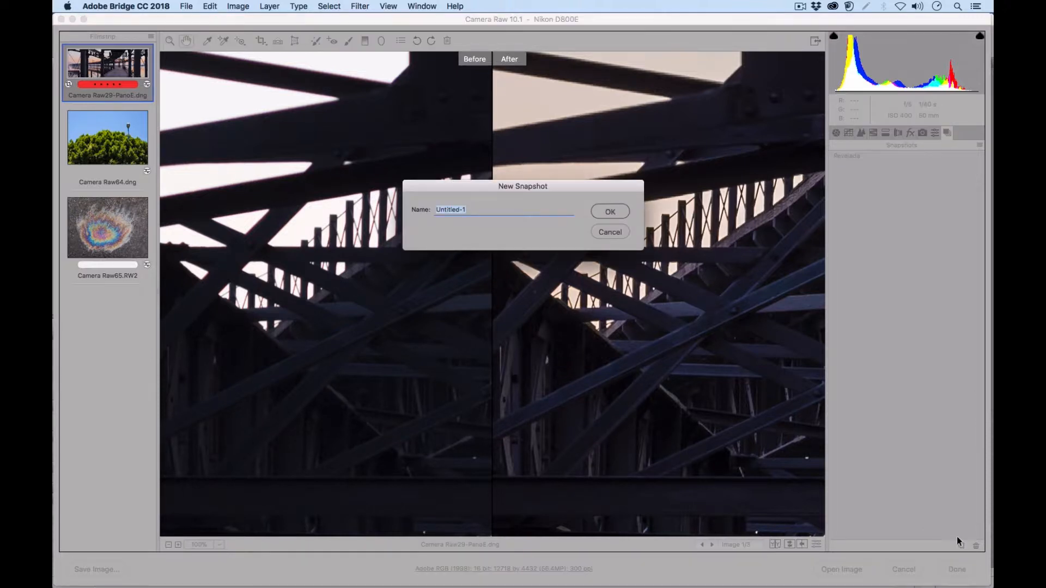
{"action": "type", "text": "Revelada y enfocada"}
{"action": "left_click", "coordinate": [613, 212]}
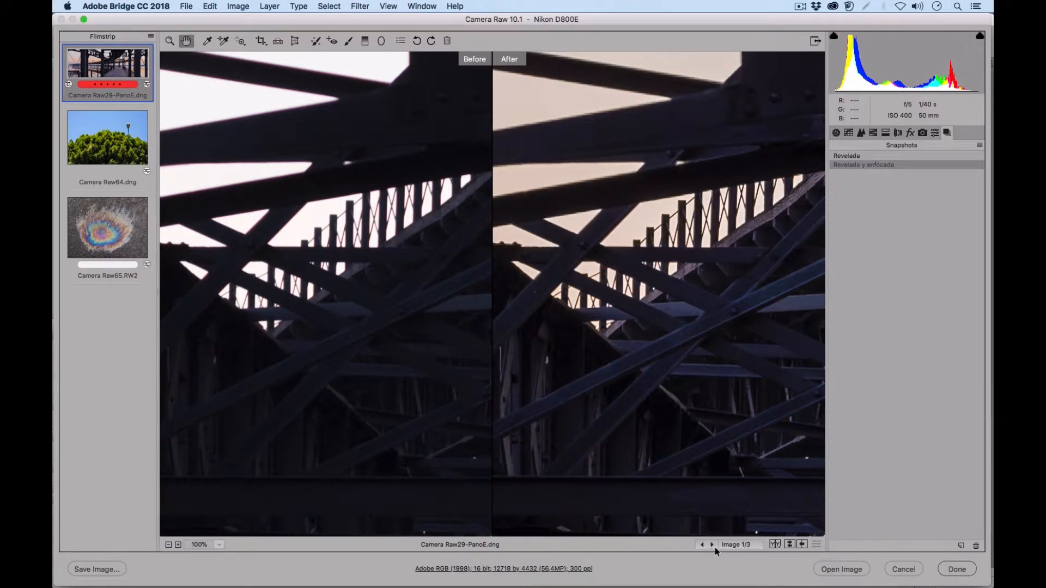
Step: Return to the single-image view and compare the "Revelada" snapshot with "Revelada y enfocada", ending on the latter
{"action": "left_click", "coordinate": [775, 545]}
{"action": "left_click", "coordinate": [774, 546]}
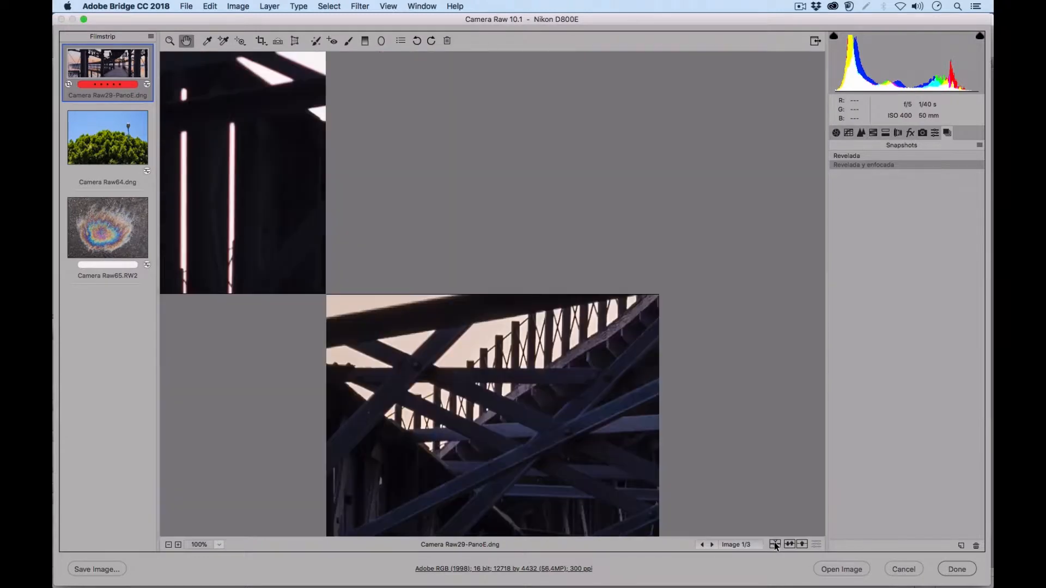
{"action": "left_click", "coordinate": [775, 546]}
{"action": "left_click", "coordinate": [775, 545]}
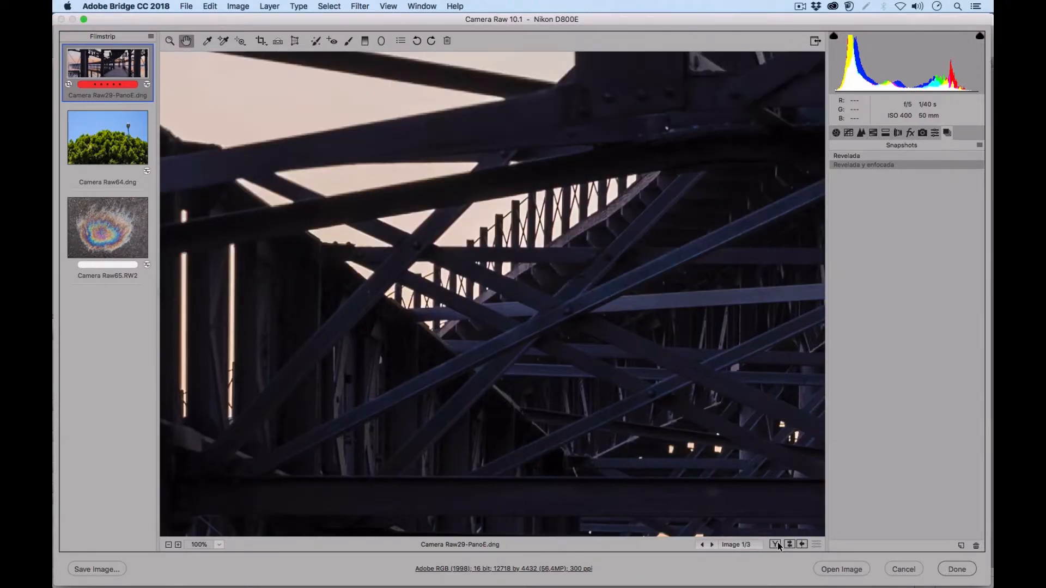
{"action": "left_click", "coordinate": [866, 158]}
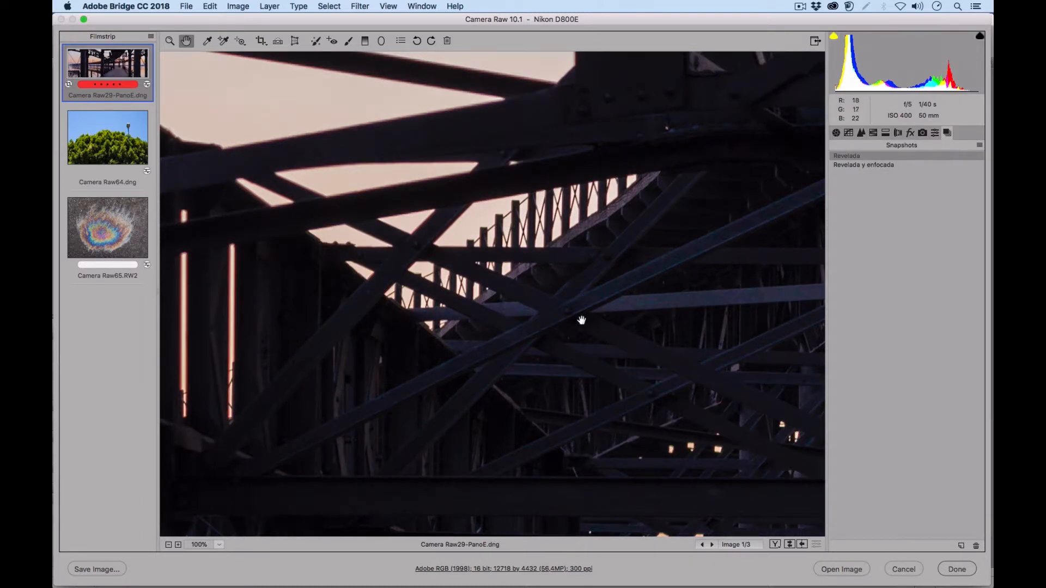
{"action": "left_click", "coordinate": [855, 165]}
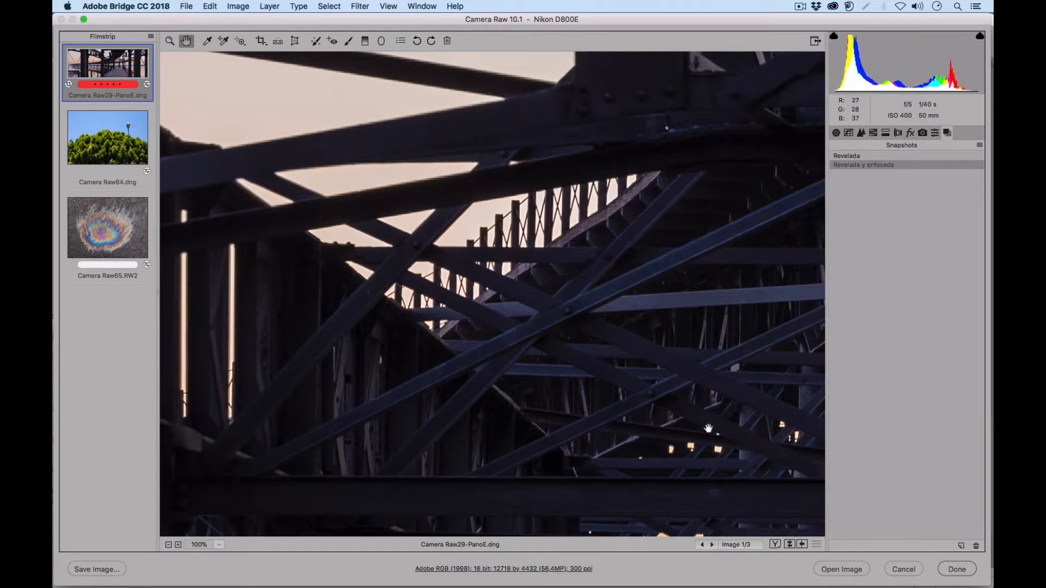
Step: Review the whole panorama together with its Basic adjustments and Detail settings
{"action": "left_click", "coordinate": [836, 133]}
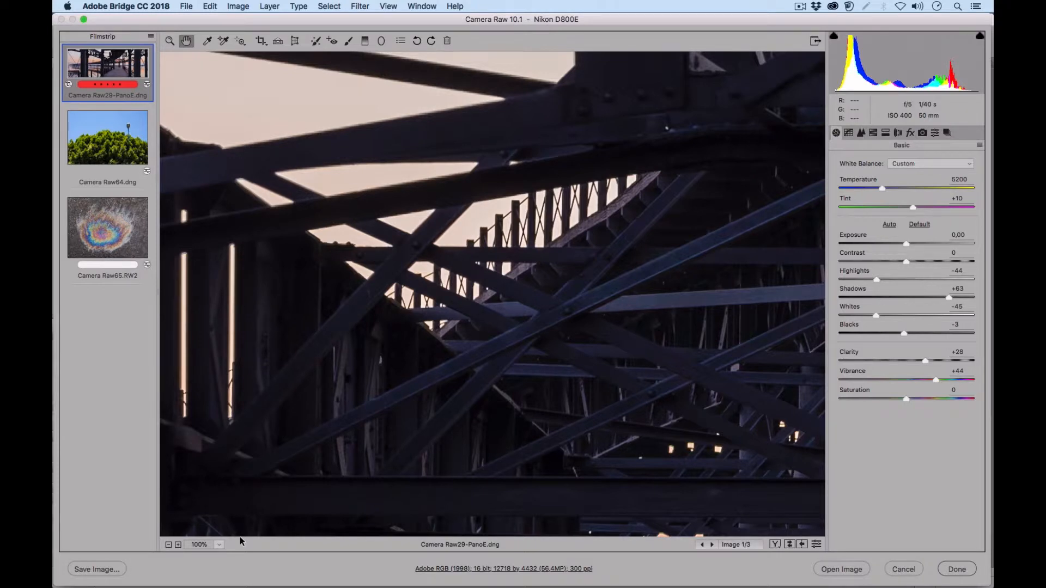
{"action": "left_click", "coordinate": [220, 545]}
{"action": "left_click", "coordinate": [245, 558]}
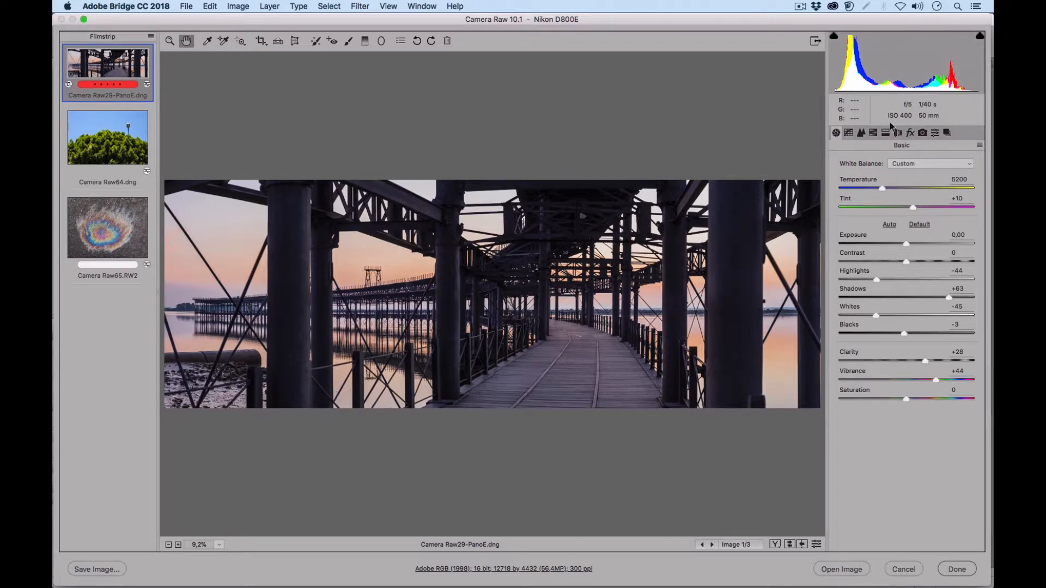
{"action": "left_click", "coordinate": [861, 133]}
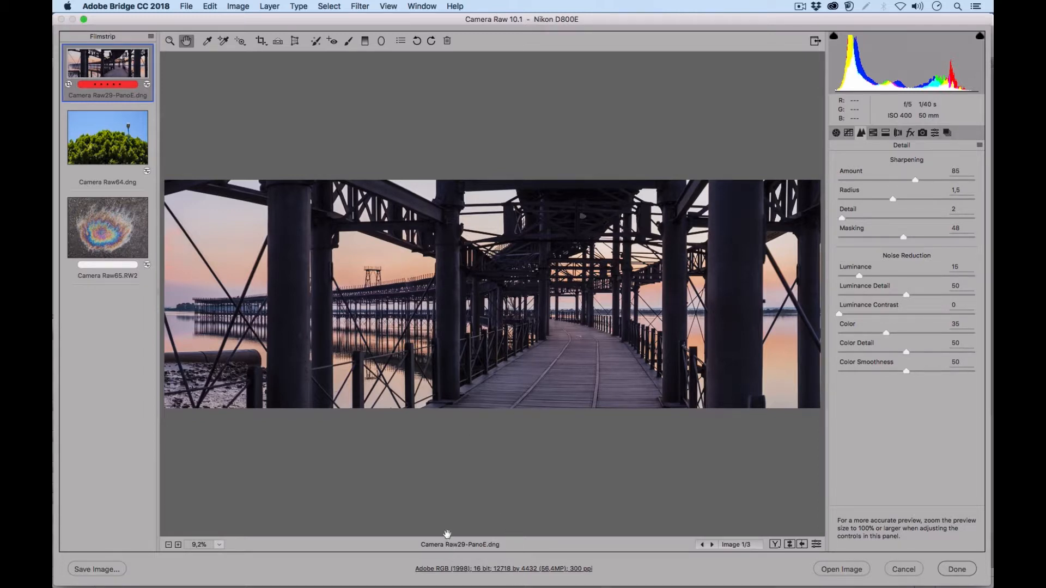
Step: Review the Detail settings of the tree, oil-stain and panorama photos, ending on the oil-stain photo
{"action": "left_click", "coordinate": [131, 152]}
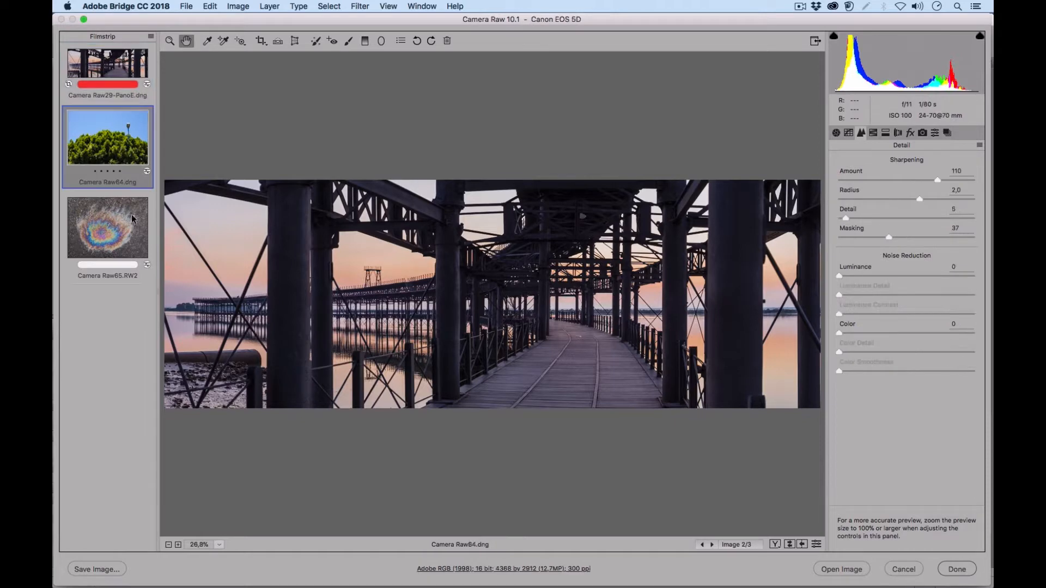
{"action": "left_click", "coordinate": [126, 225]}
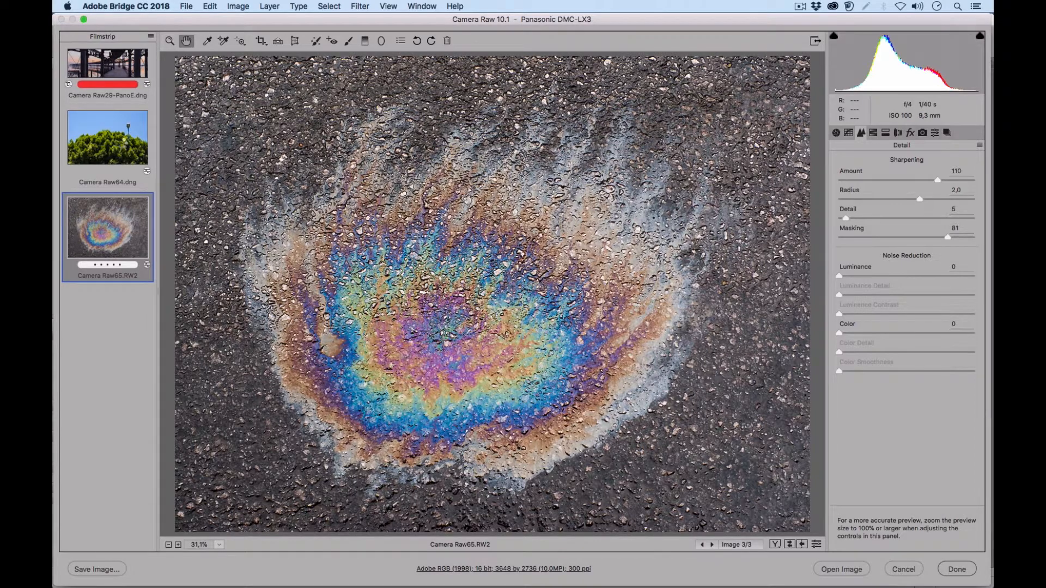
{"action": "left_click", "coordinate": [123, 144]}
{"action": "left_click", "coordinate": [128, 69]}
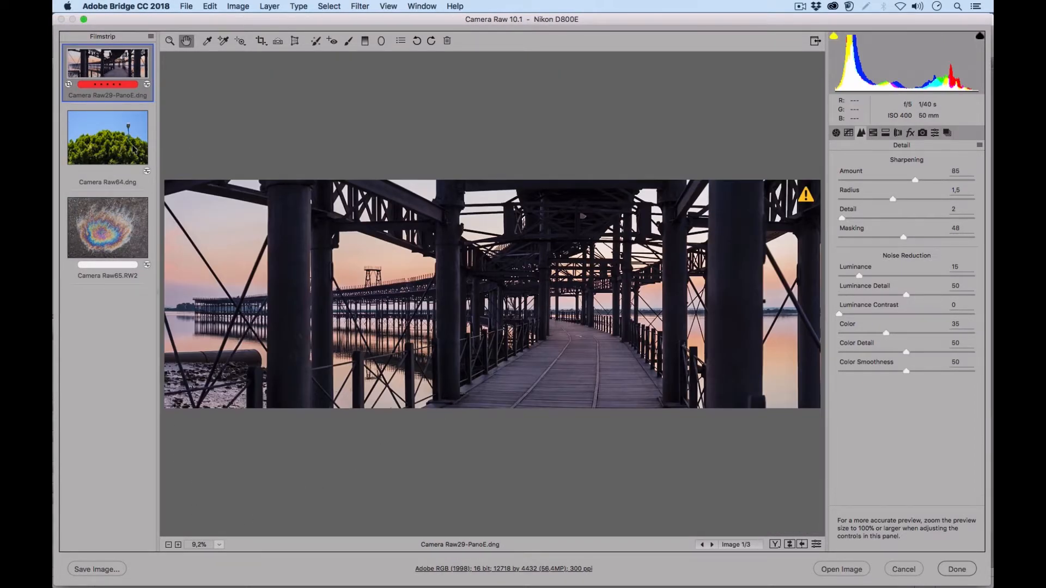
{"action": "left_click", "coordinate": [133, 149]}
{"action": "left_click", "coordinate": [134, 218]}
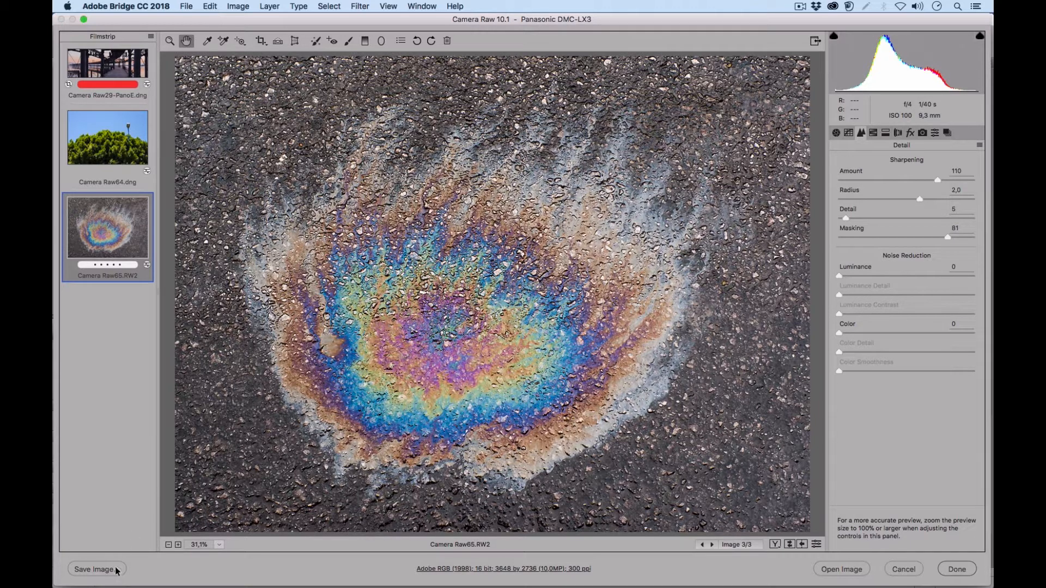
Step: Open the save options for the oil-stain photo and enable output sharpening for Glossy Paper with the amount at Low
{"action": "left_click", "coordinate": [96, 570]}
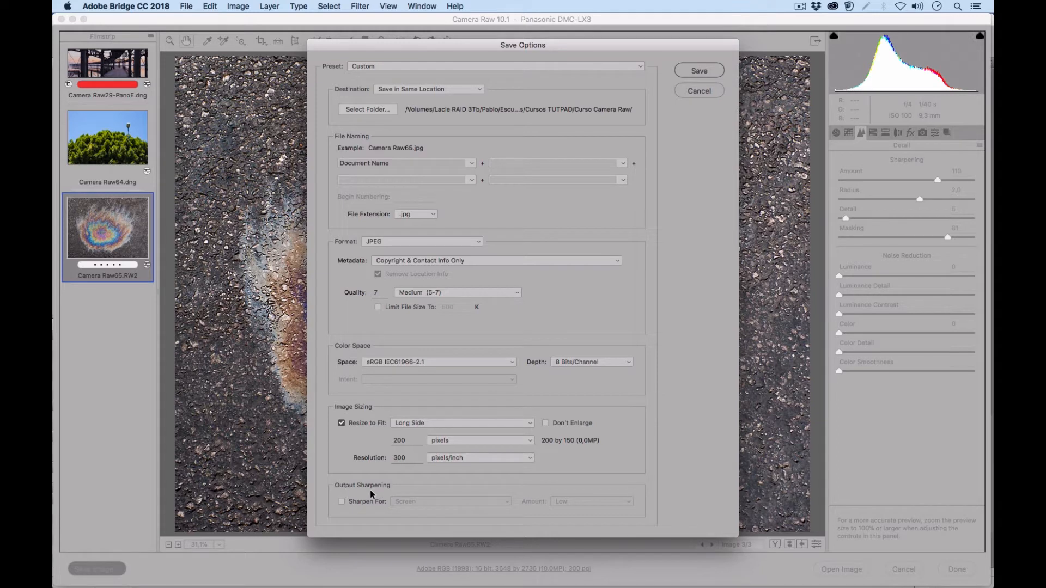
{"action": "left_click", "coordinate": [341, 501]}
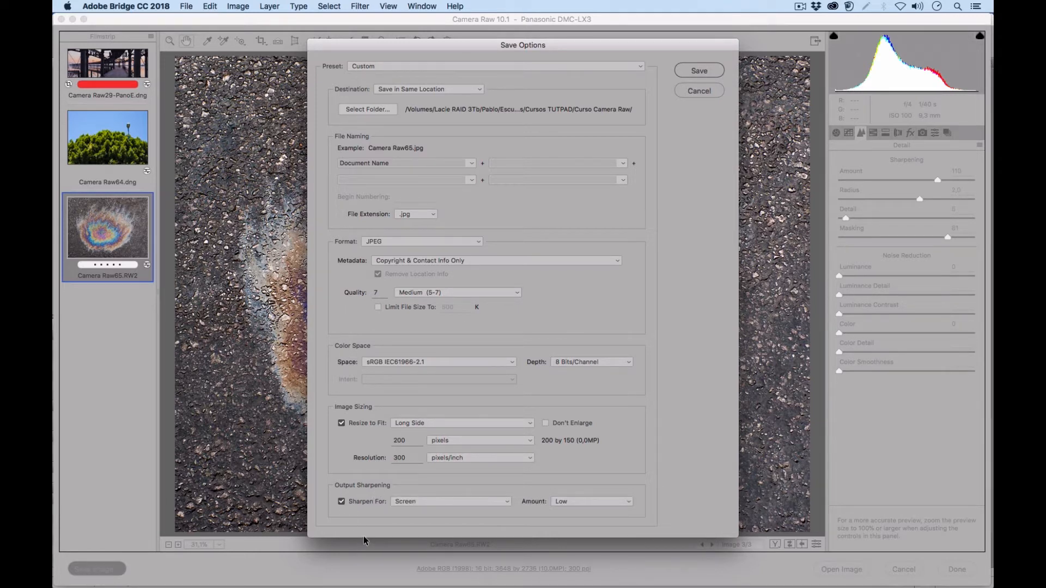
{"action": "left_click", "coordinate": [489, 500]}
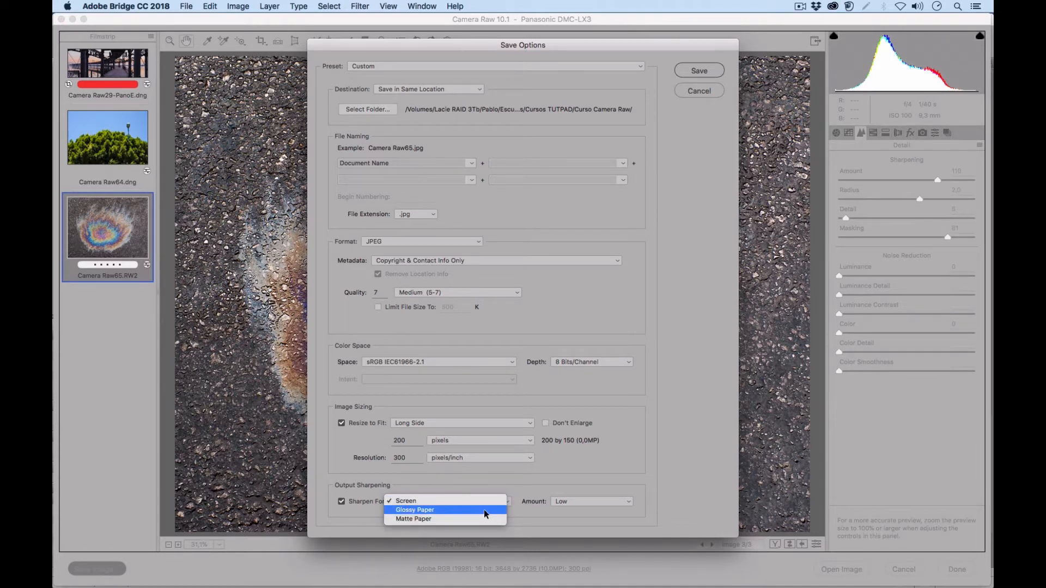
{"action": "left_click", "coordinate": [484, 510]}
{"action": "left_click", "coordinate": [592, 502]}
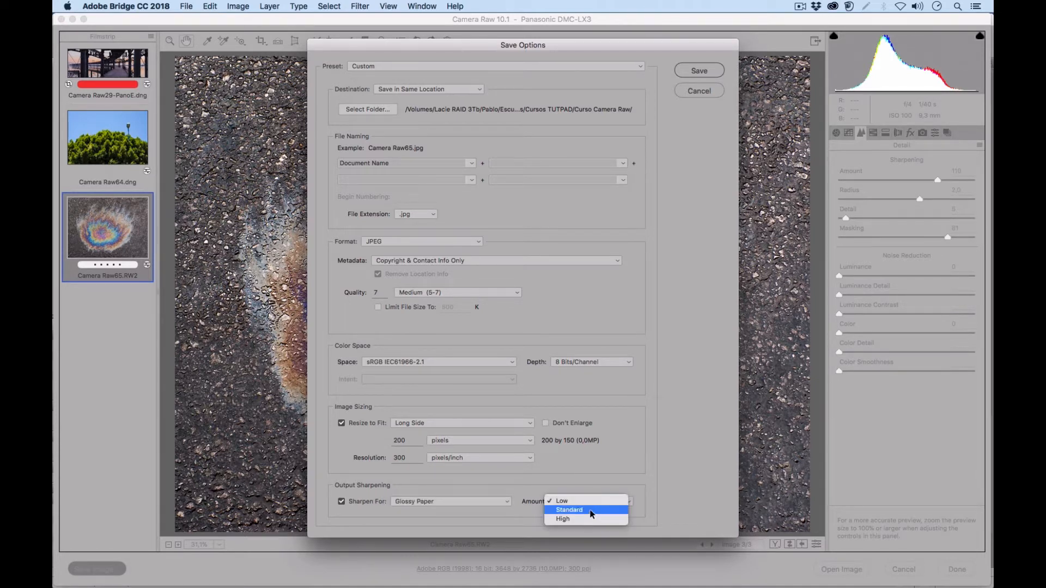
{"action": "left_click", "coordinate": [591, 501]}
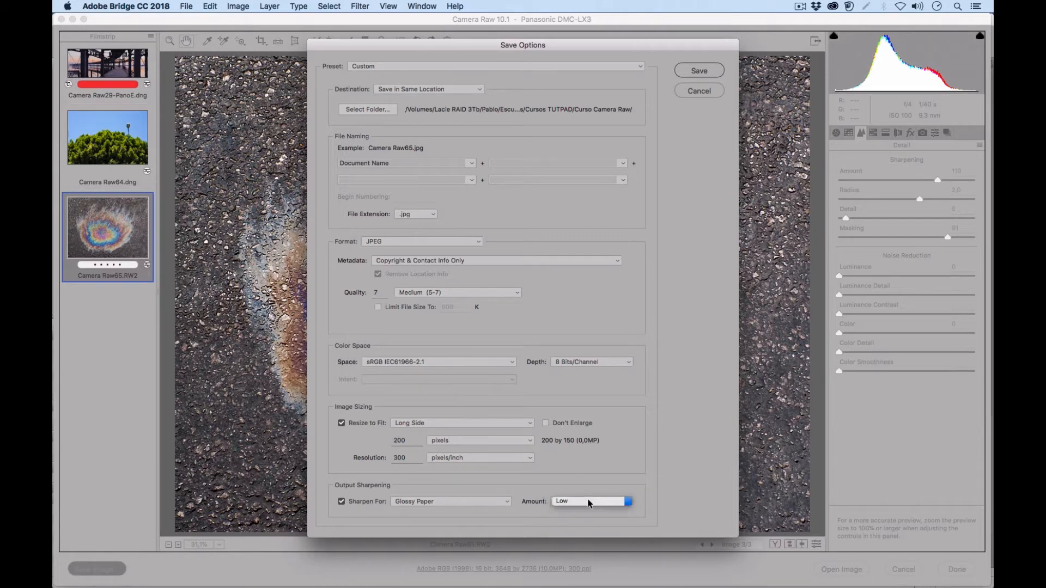
Step: Turn output sharpening off, move the save options aside to check the oil-stain photo, and cancel them without saving
{"action": "left_click", "coordinate": [341, 501]}
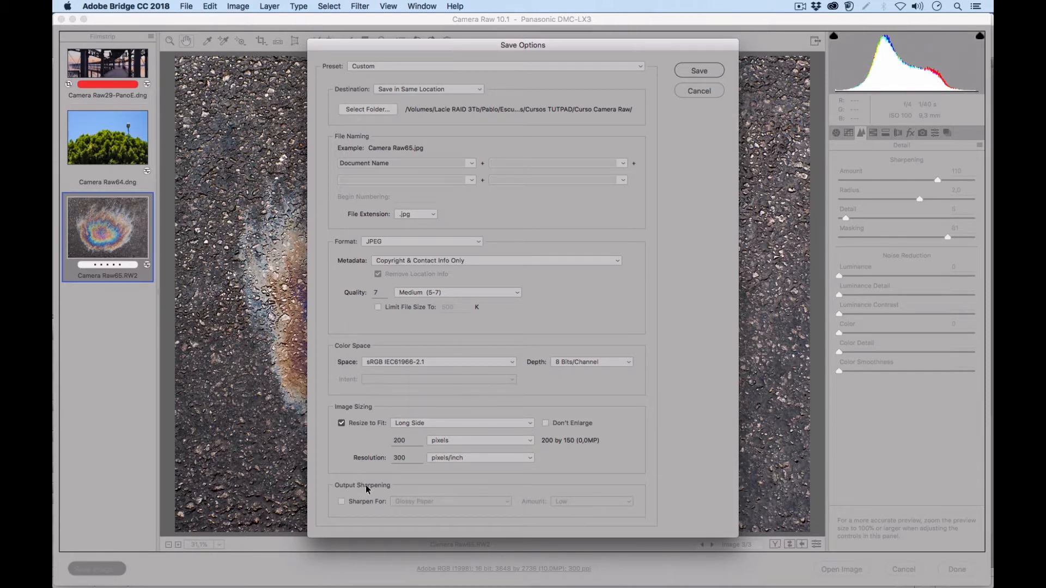
{"action": "left_click_drag", "start_coordinate": [667, 41], "coordinate": [368, 274]}
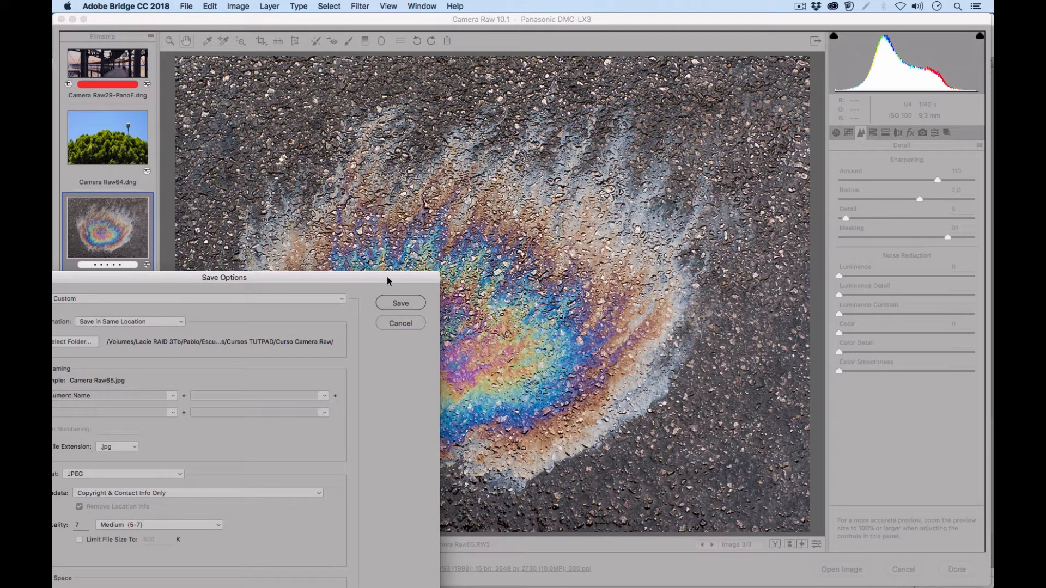
{"action": "left_click_drag", "start_coordinate": [389, 281], "coordinate": [389, 49]}
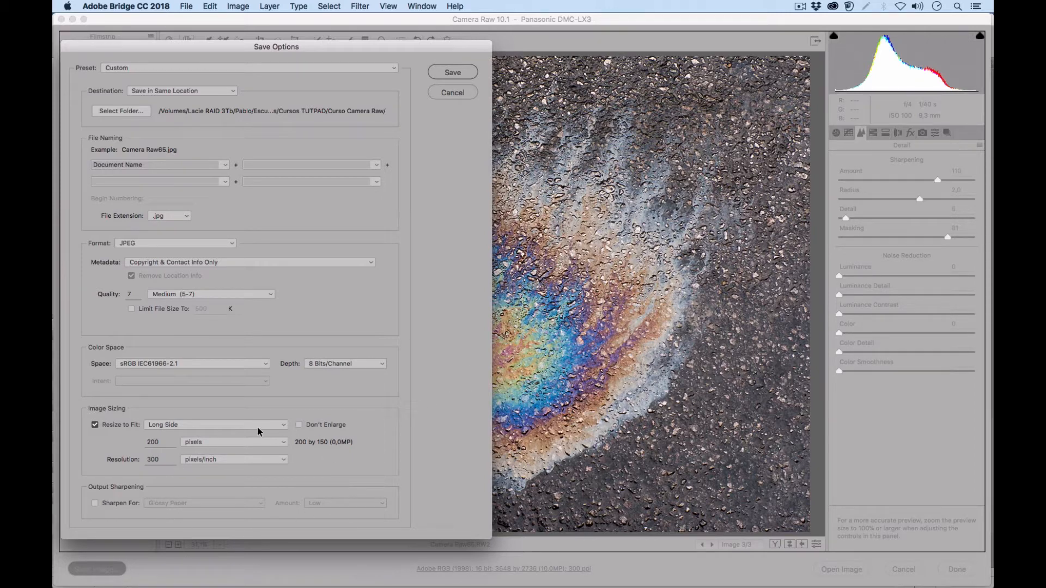
{"action": "left_click", "coordinate": [453, 92]}
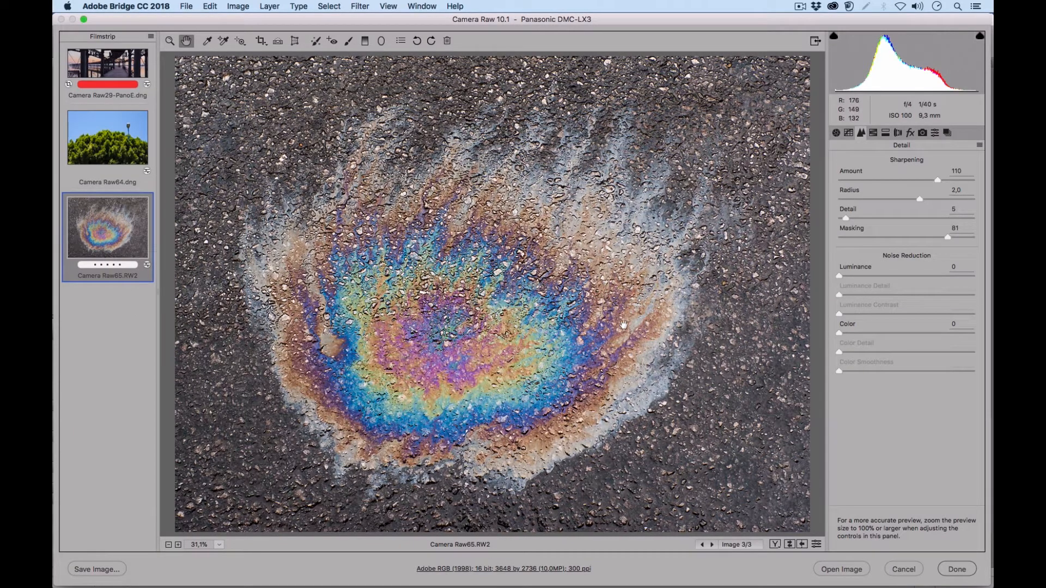